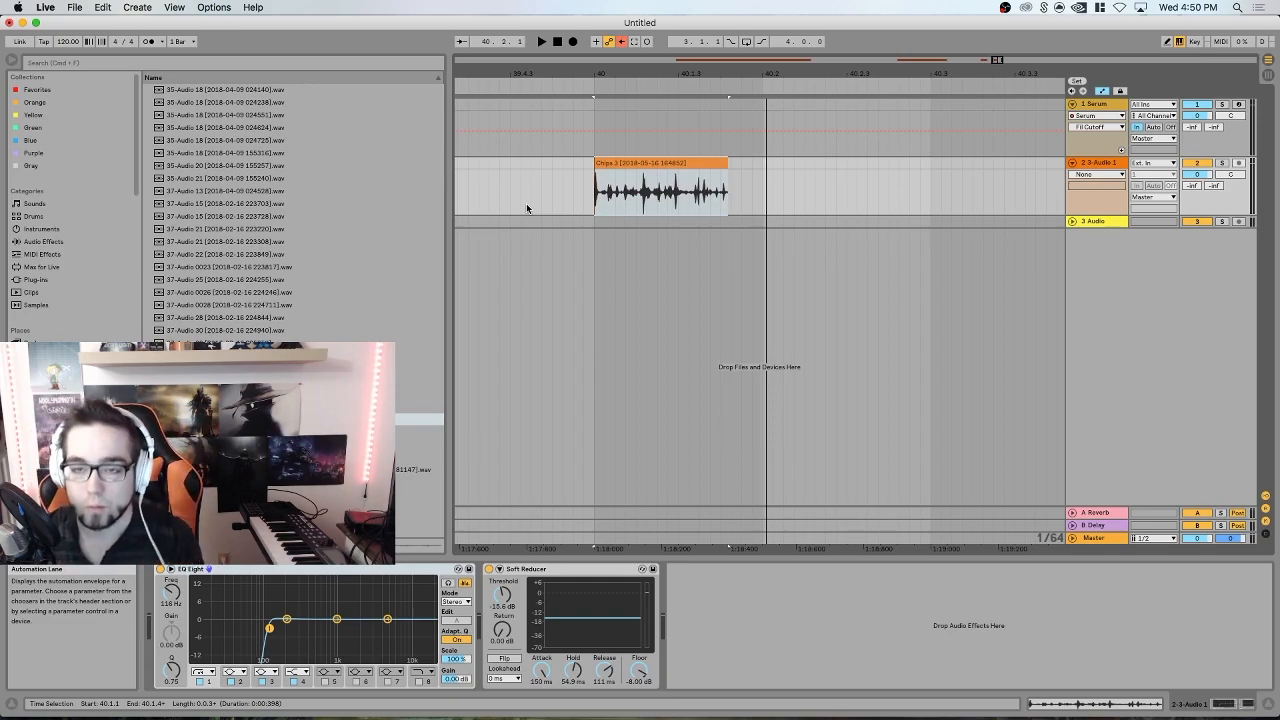
- Open Serum on track 1 and load the Chips 3 audio clip into oscillator A as its wavetable
{"action": "key", "text": "space"}
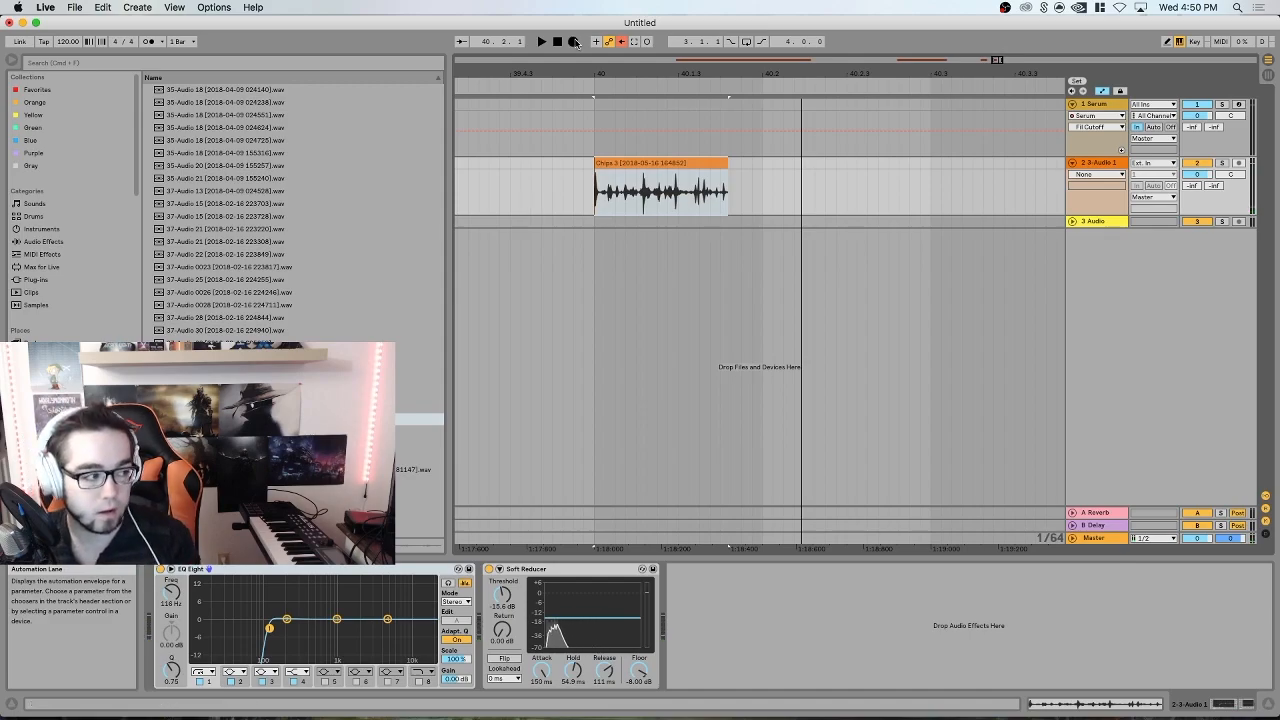
{"action": "left_click", "coordinate": [1104, 100]}
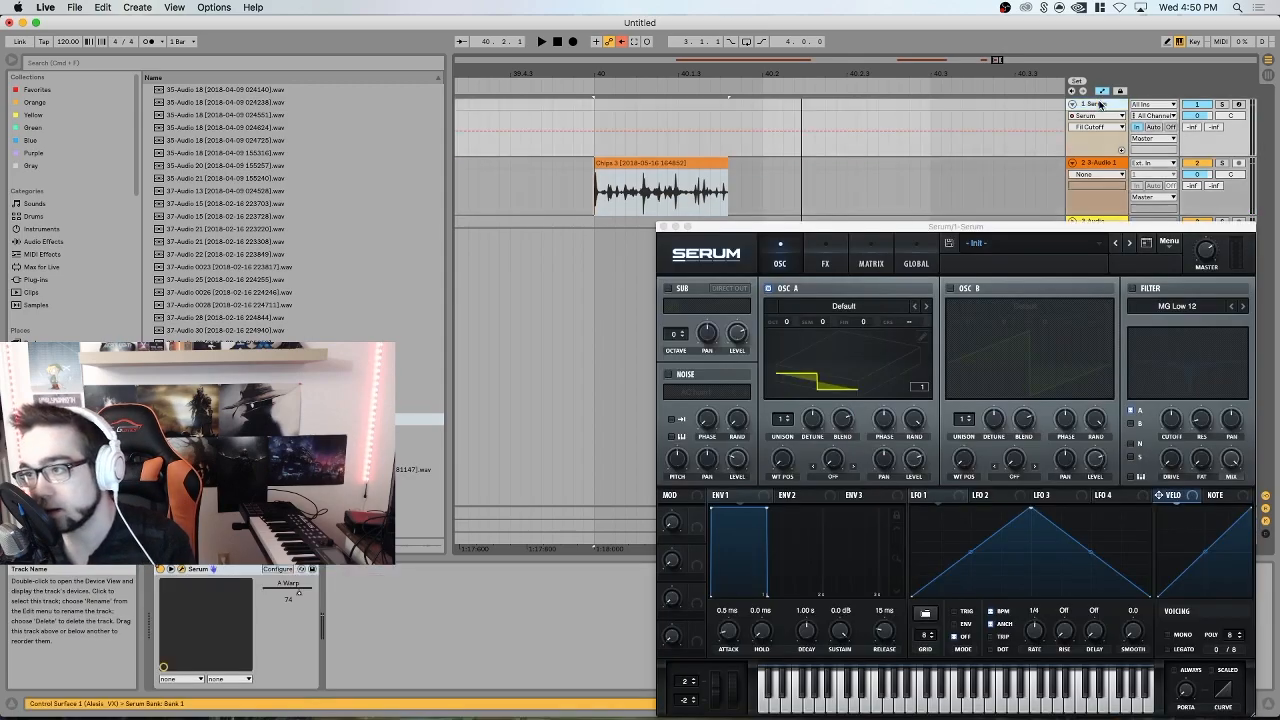
{"action": "left_click", "coordinate": [660, 164]}
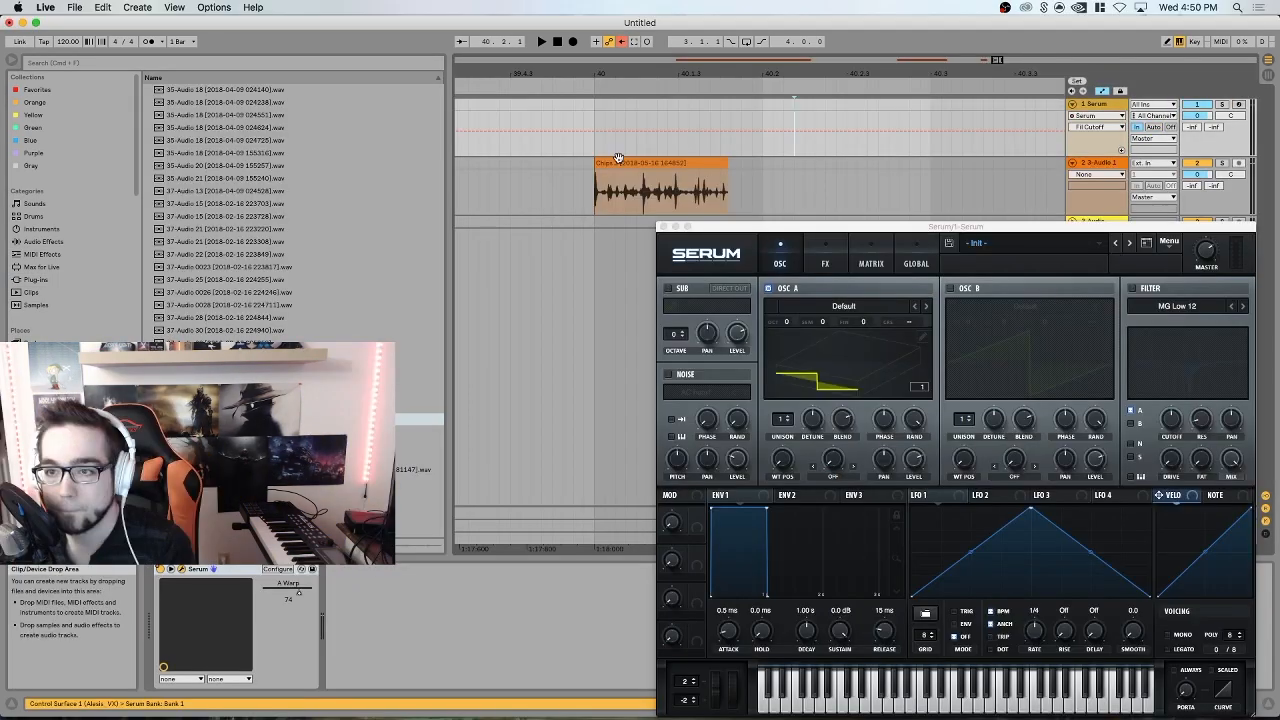
{"action": "left_click_drag", "start_coordinate": [660, 185], "coordinate": [829, 399]}
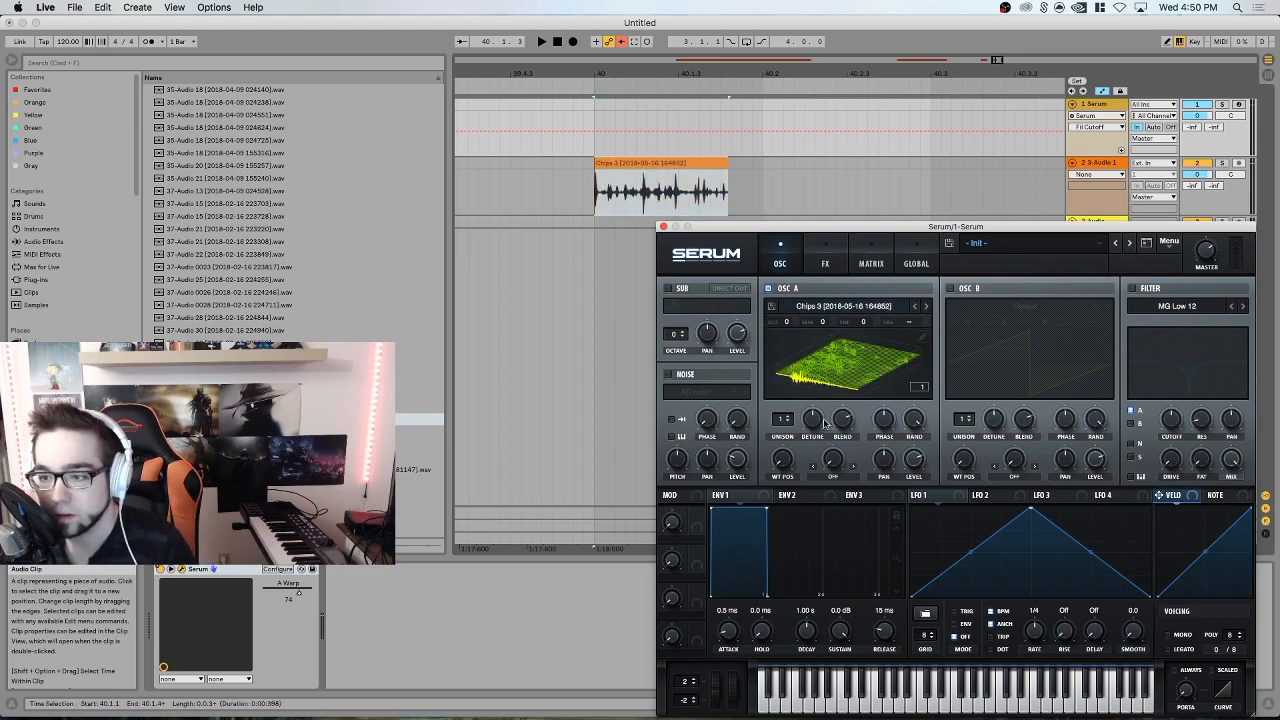
- In oscillator A's wavetable editor, normalize each frame with separate gain and review the frames up to frame 17
{"action": "left_click", "coordinate": [926, 338]}
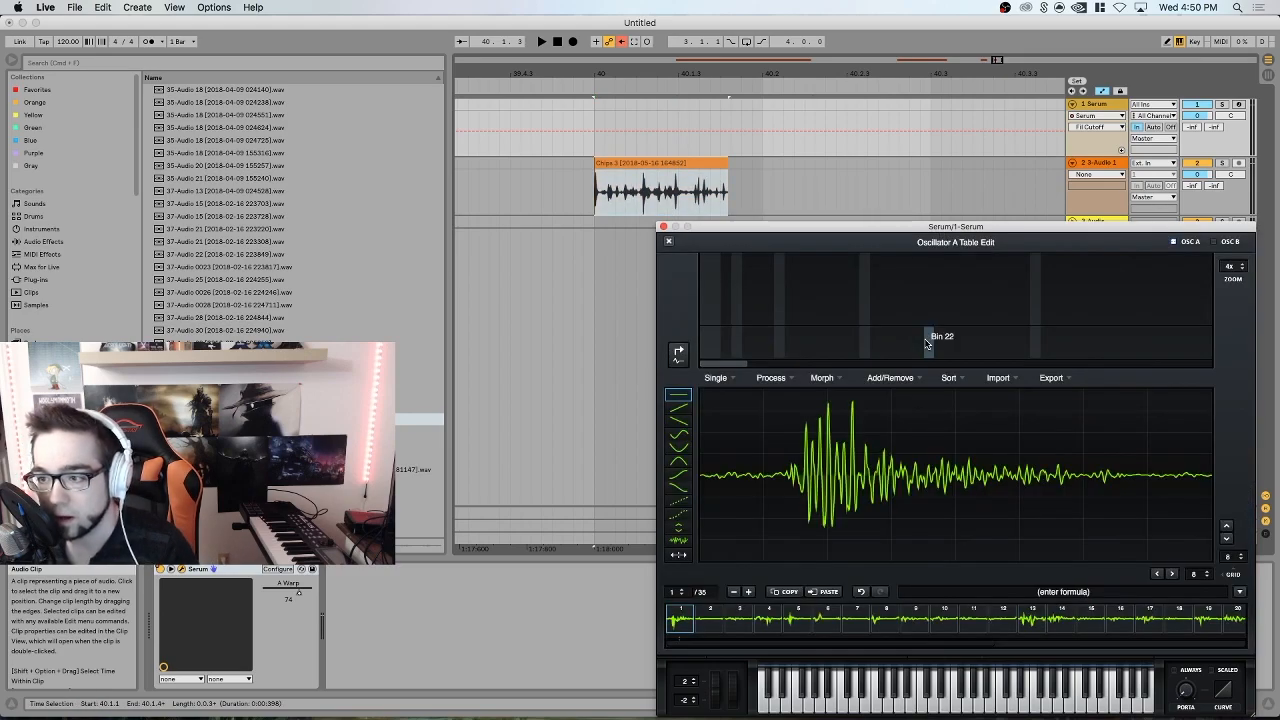
{"action": "left_click", "coordinate": [768, 378]}
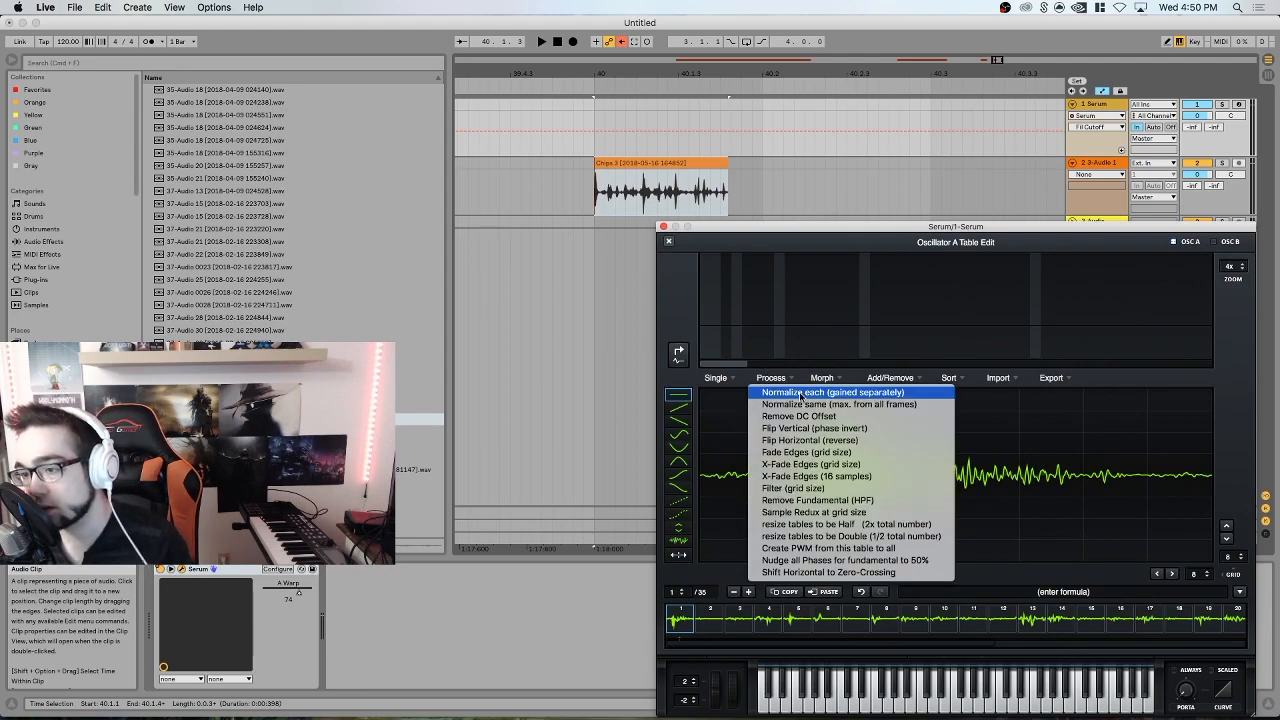
{"action": "left_click", "coordinate": [801, 393]}
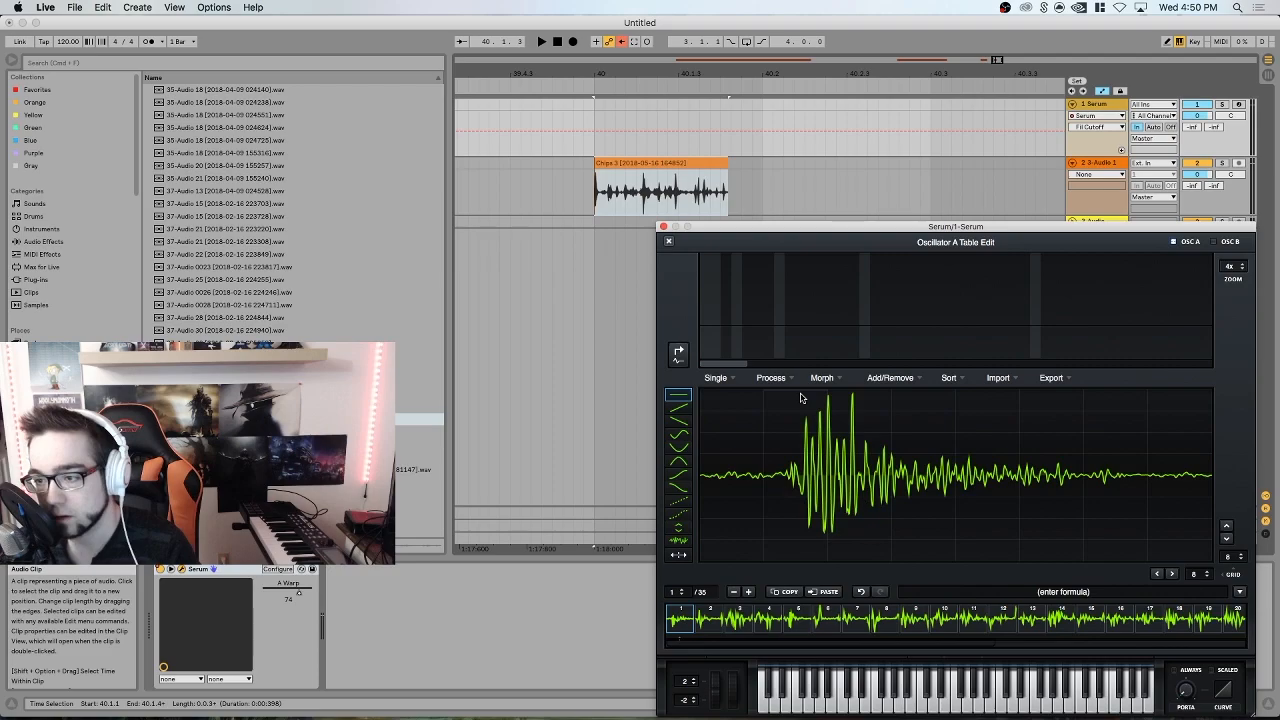
{"action": "left_click", "coordinate": [928, 620]}
{"action": "left_click", "coordinate": [972, 620]}
{"action": "left_click", "coordinate": [997, 618]}
{"action": "left_click", "coordinate": [1081, 622]}
{"action": "left_click", "coordinate": [1148, 621]}
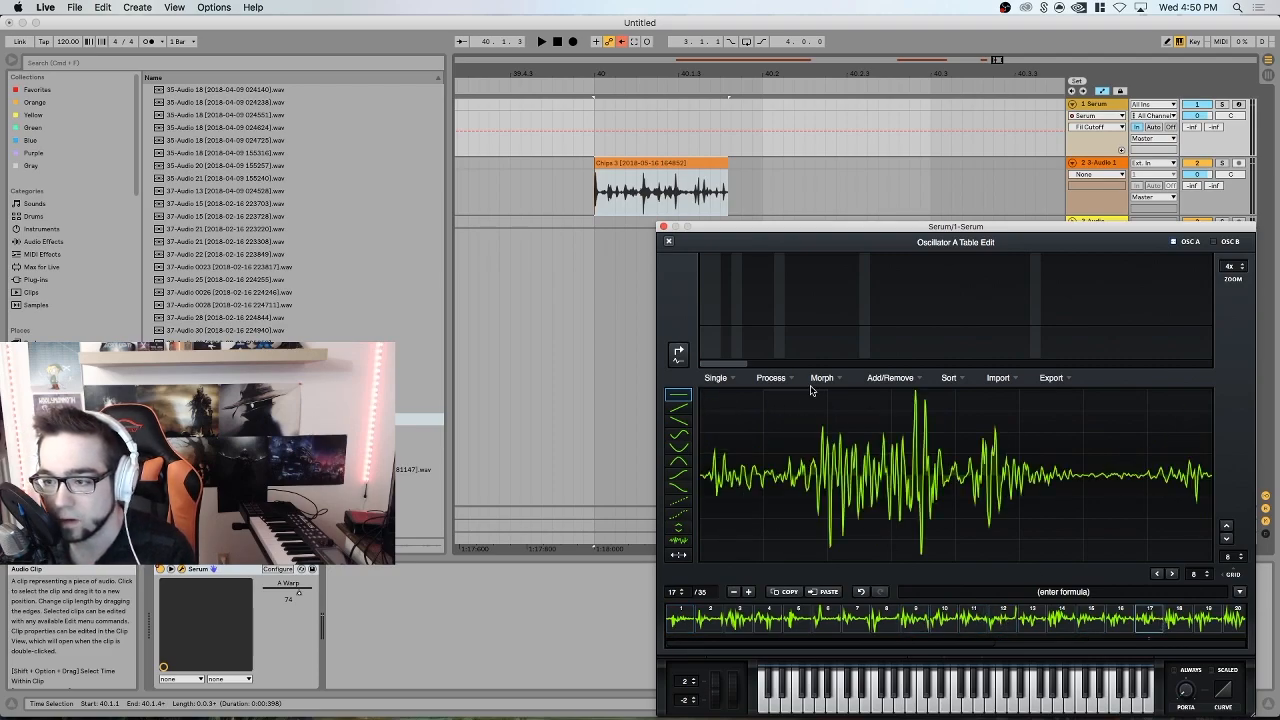
- Apply a crossfade morph between the wavetable frames and close the wavetable editor
{"action": "left_click", "coordinate": [820, 379]}
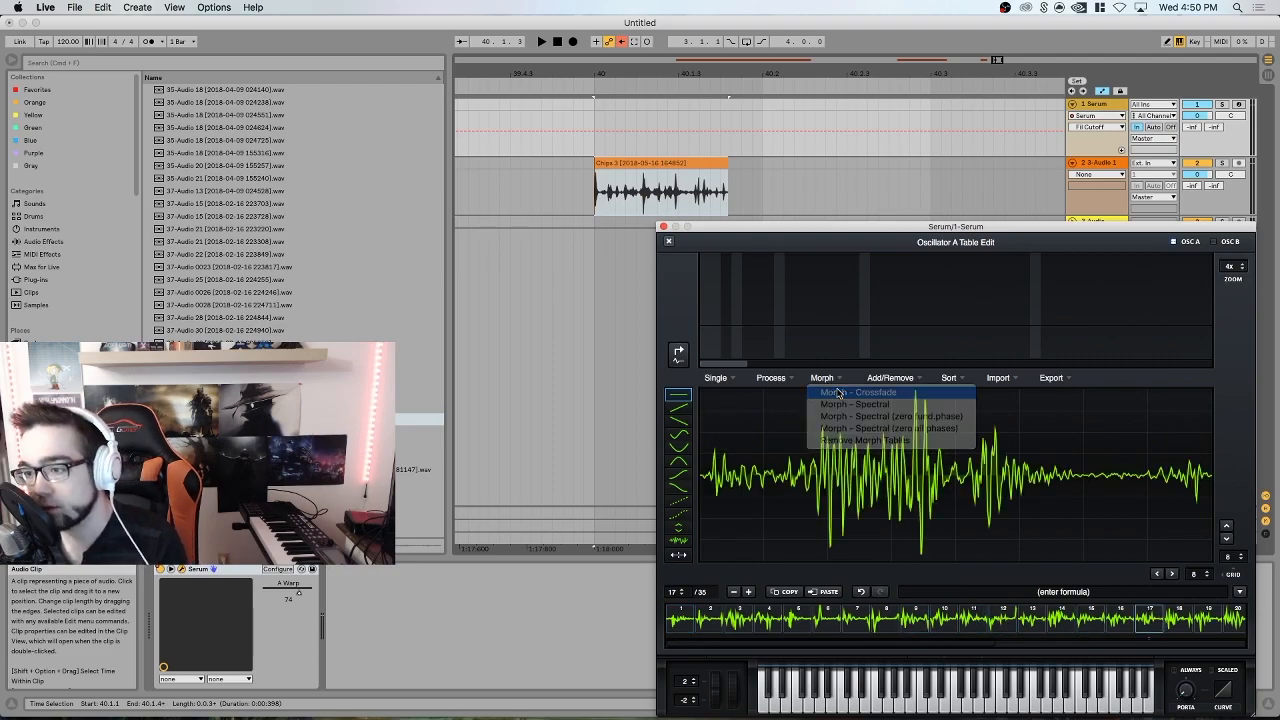
{"action": "left_click", "coordinate": [843, 393]}
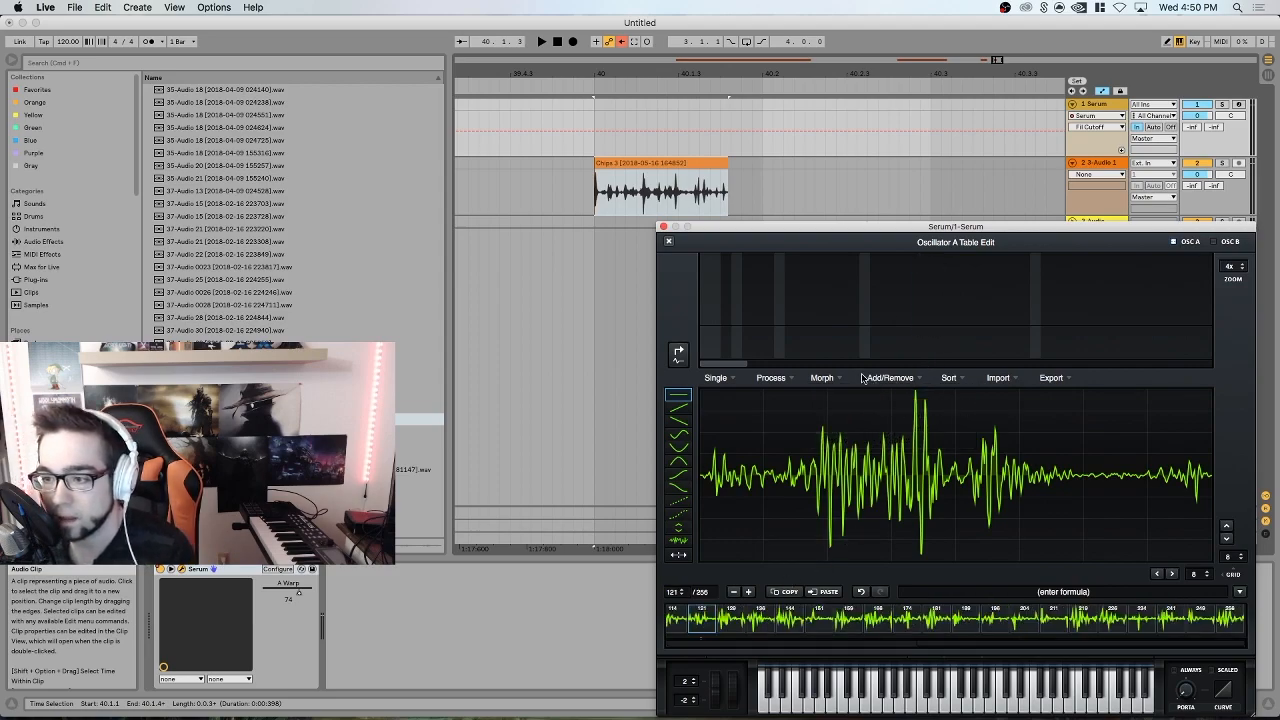
{"action": "left_click", "coordinate": [769, 366]}
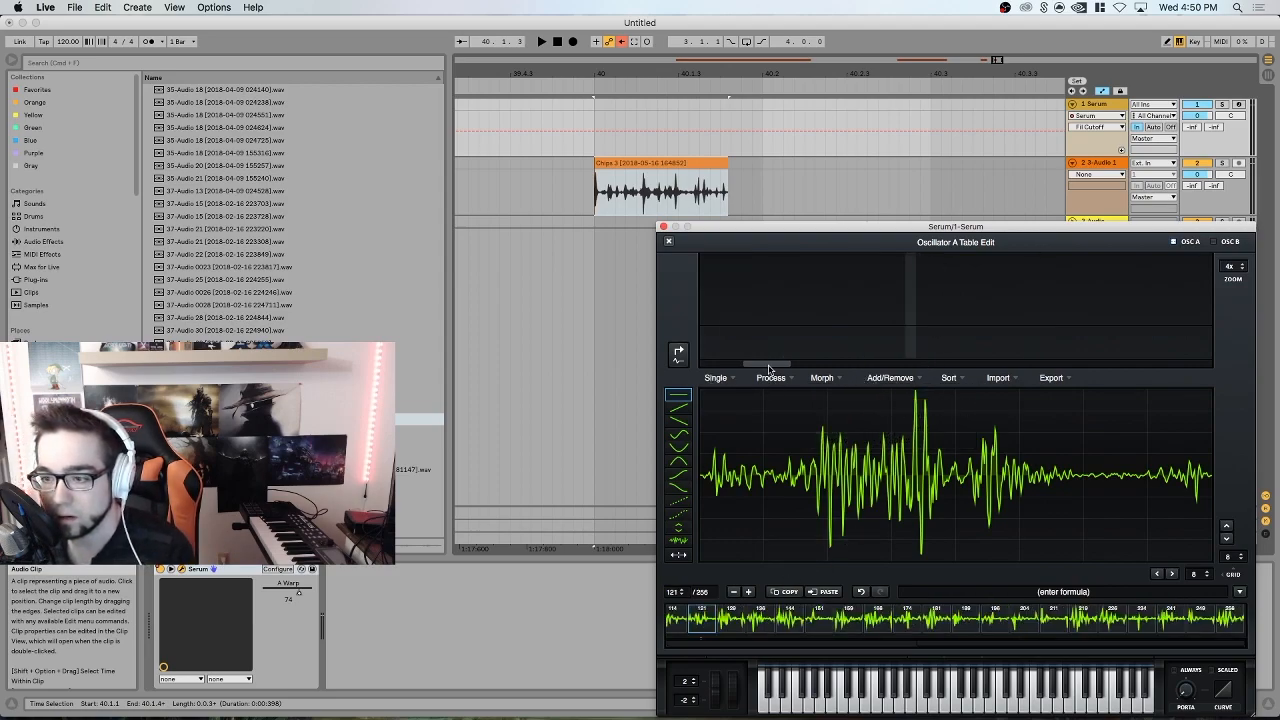
{"action": "left_click", "coordinate": [667, 241]}
{"action": "left_click", "coordinate": [673, 243]}
- Modulate oscillator A's wavetable position and level with LFO 1, and adjust the wavetable position while auditioning notes
{"action": "left_click", "coordinate": [859, 382]}
{"action": "mouse_move", "coordinate": [772, 467]}
{"action": "left_mouse_down"}
{"action": "mouse_move", "coordinate": [790, 485]}
{"action": "mouse_move", "coordinate": [792, 420]}
{"action": "mouse_move", "coordinate": [783, 478]}
{"action": "left_mouse_up"}
{"action": "key", "text": "a"}
{"action": "key", "text": "z"}
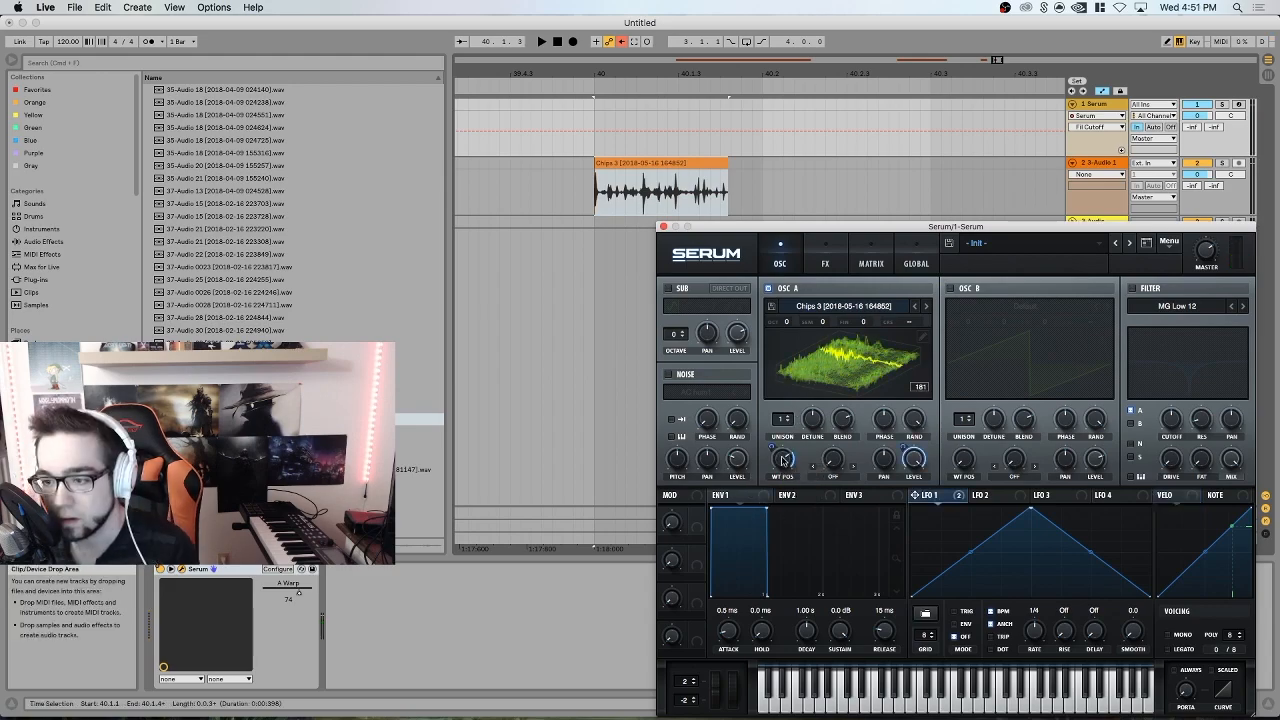
{"action": "left_click_drag", "start_coordinate": [785, 461], "coordinate": [782, 497]}
{"action": "mouse_move", "coordinate": [772, 446]}
{"action": "left_mouse_down"}
{"action": "mouse_move", "coordinate": [787, 478]}
{"action": "mouse_move", "coordinate": [779, 440]}
{"action": "mouse_move", "coordinate": [783, 459]}
{"action": "left_mouse_up"}
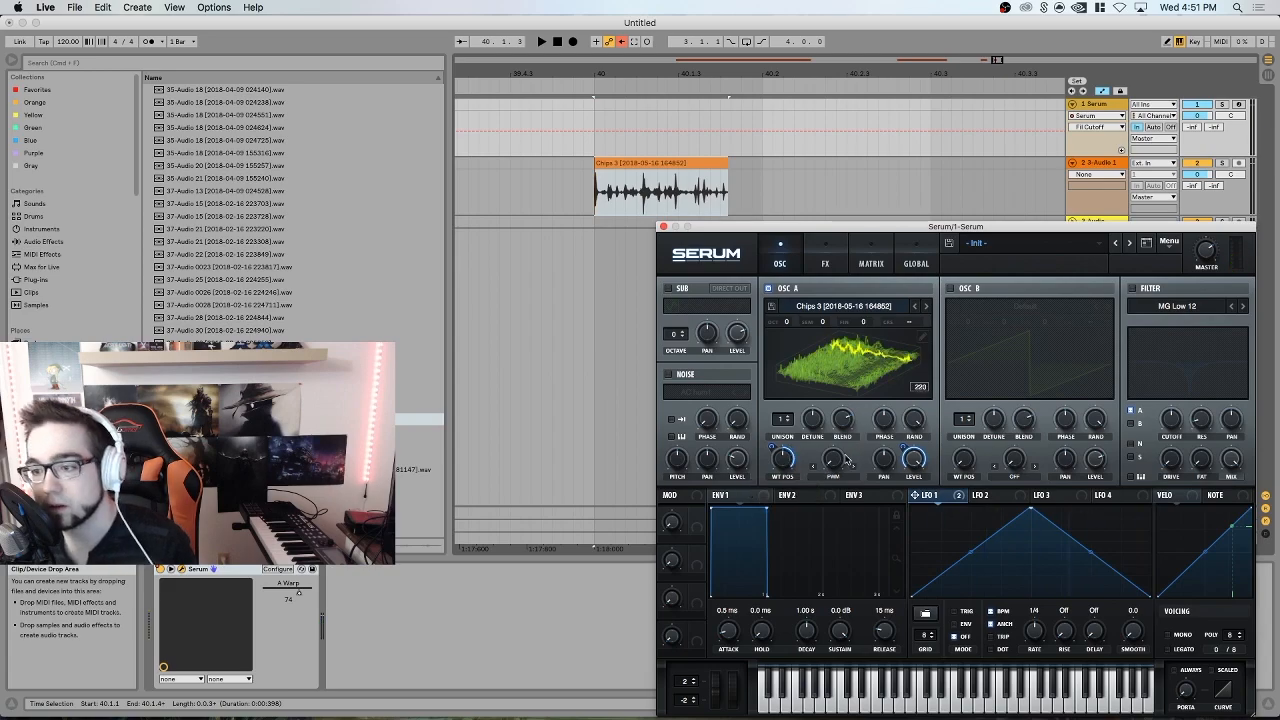
- Warp oscillator A in PWM mode with LFO 1 modulating the warp amount, and show the wavetable in 2D
{"action": "mouse_move", "coordinate": [848, 462]}
{"action": "left_mouse_down"}
{"action": "mouse_move", "coordinate": [885, 480]}
{"action": "mouse_move", "coordinate": [835, 460]}
{"action": "mouse_move", "coordinate": [836, 493]}
{"action": "mouse_move", "coordinate": [831, 456]}
{"action": "mouse_move", "coordinate": [833, 481]}
{"action": "mouse_move", "coordinate": [833, 470]}
{"action": "left_mouse_up"}
{"action": "left_click", "coordinate": [828, 381]}
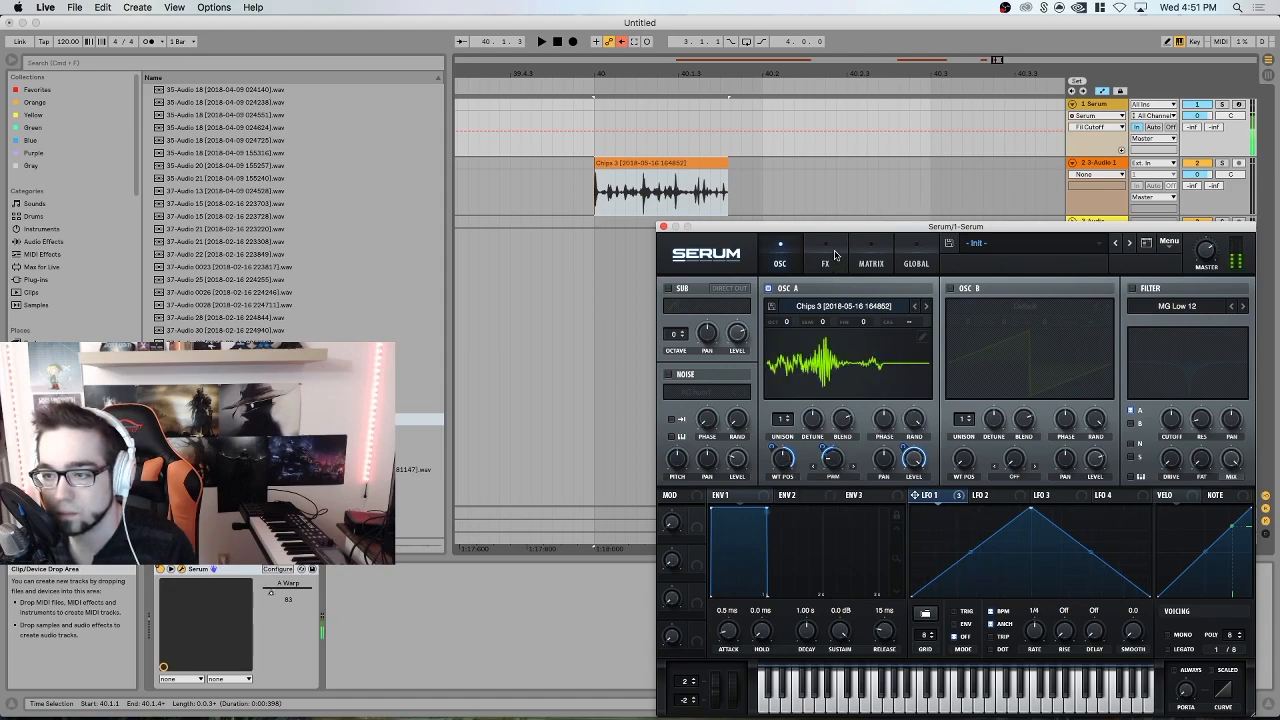
{"action": "left_click", "coordinate": [825, 263]}
{"action": "left_click", "coordinate": [772, 250]}
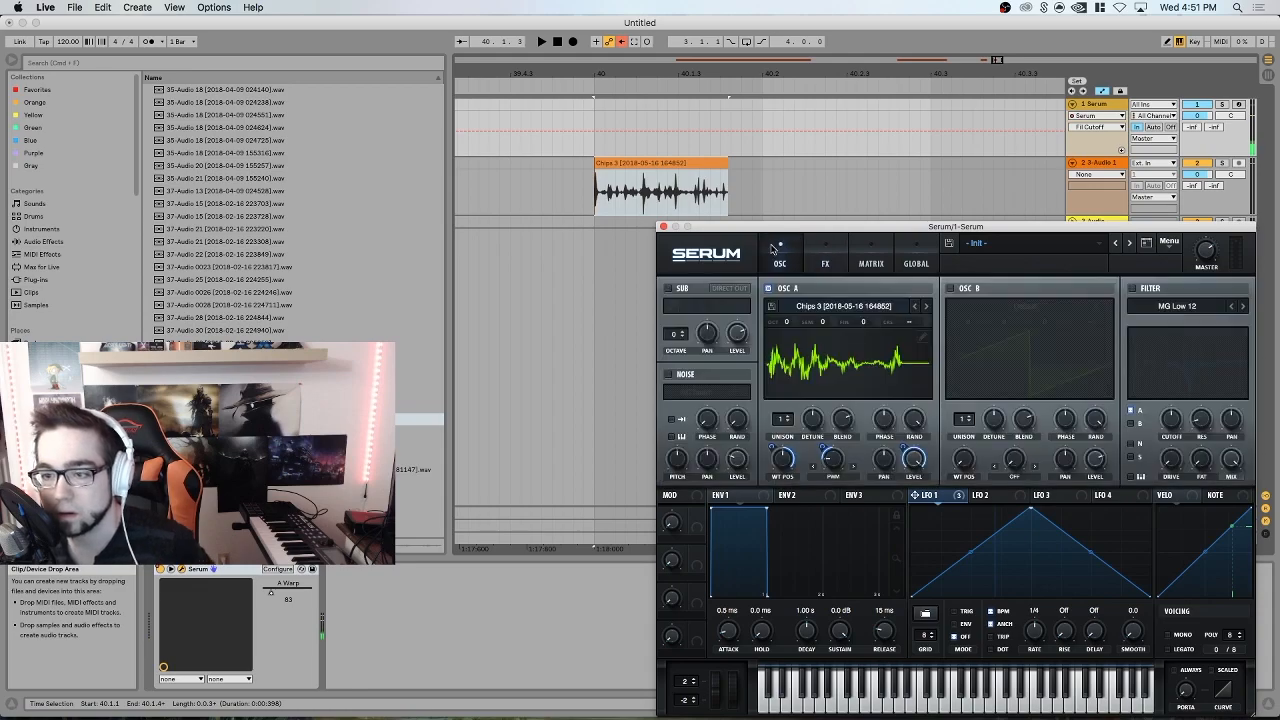
- Enable the Hyper/Dimension and Tube Distortion effects, and adjust the distortion drive
{"action": "left_click", "coordinate": [825, 263]}
{"action": "left_click", "coordinate": [673, 291]}
{"action": "left_click", "coordinate": [678, 311]}
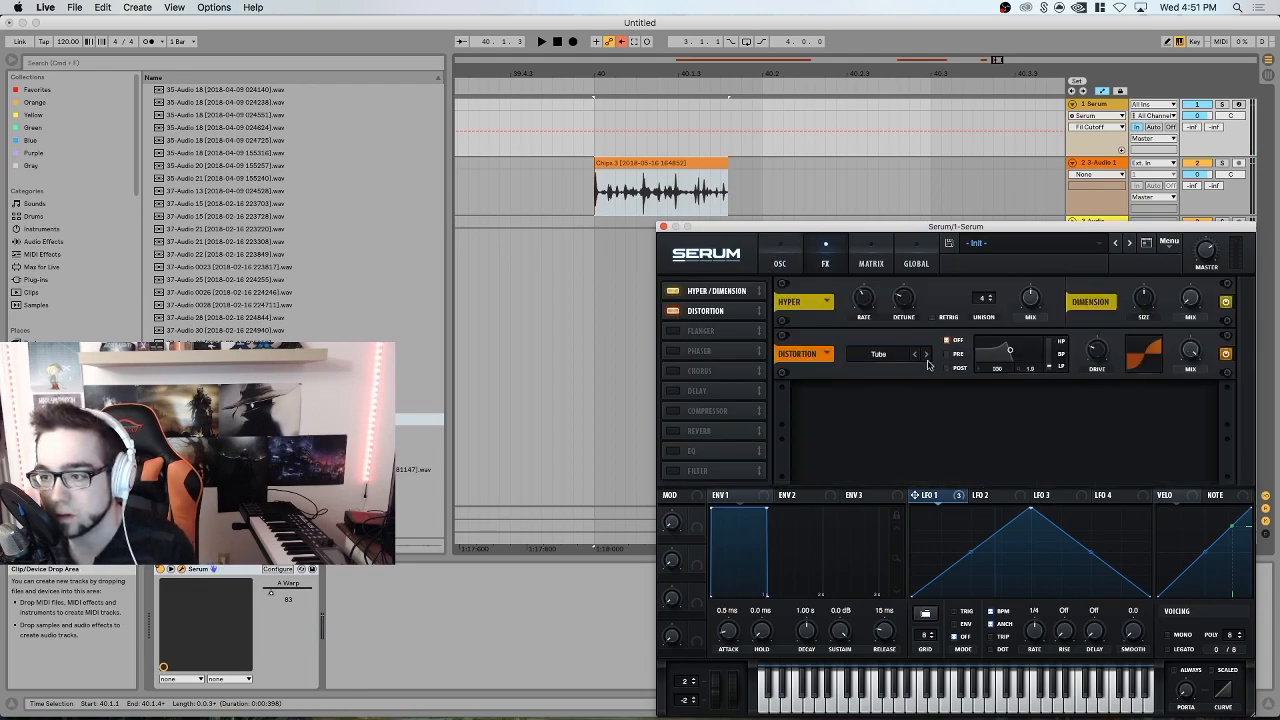
{"action": "left_click_drag", "start_coordinate": [1090, 349], "coordinate": [1109, 274]}
- Enable the Delay effect and modulate its feedback with LFO 2
{"action": "left_click", "coordinate": [673, 391]}
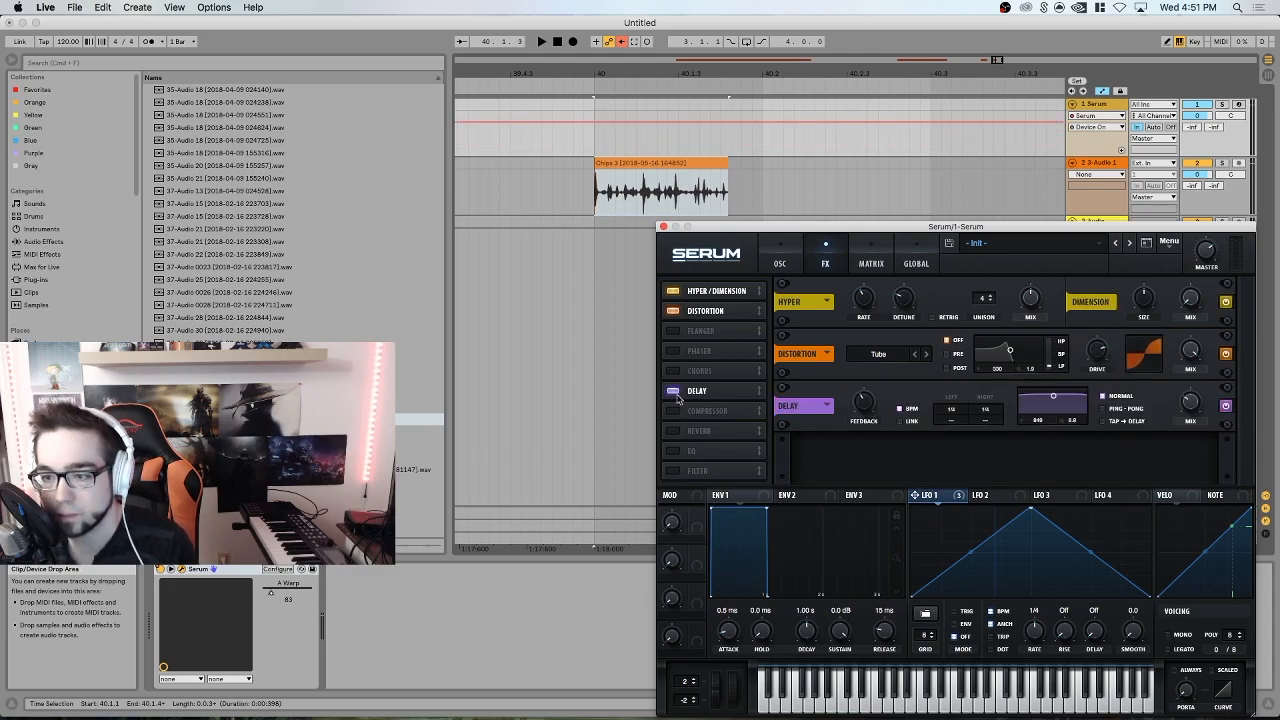
{"action": "left_click", "coordinate": [987, 495]}
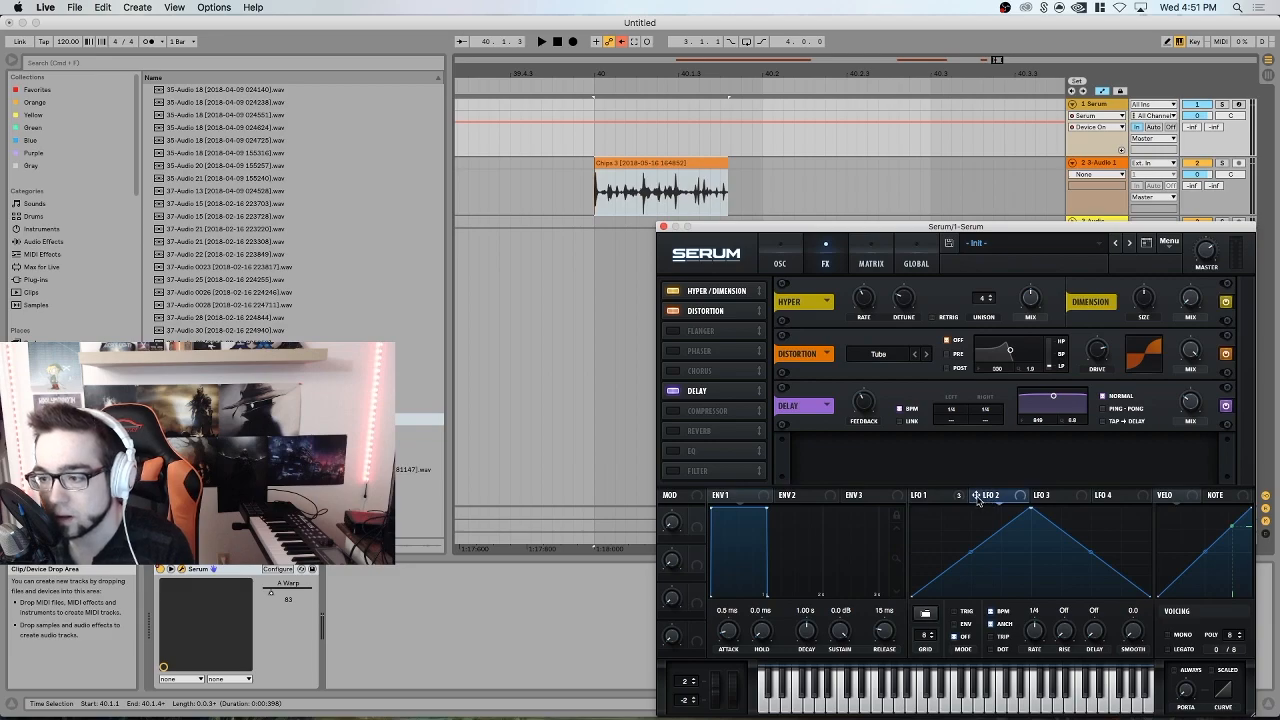
{"action": "left_click_drag", "start_coordinate": [866, 402], "coordinate": [866, 396]}
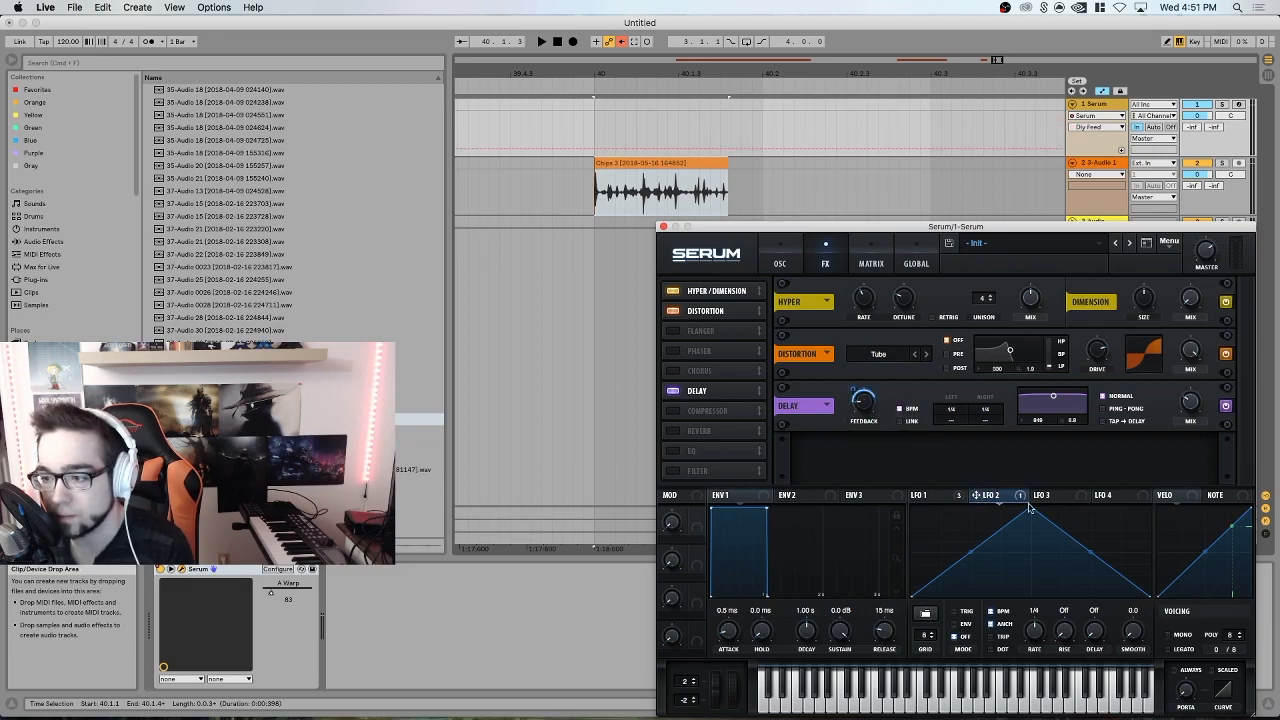
- Reshape LFO 2 into a late, steep exponential rise that holds high until the end of the cycle
{"action": "left_click_drag", "start_coordinate": [1038, 511], "coordinate": [1111, 505]}
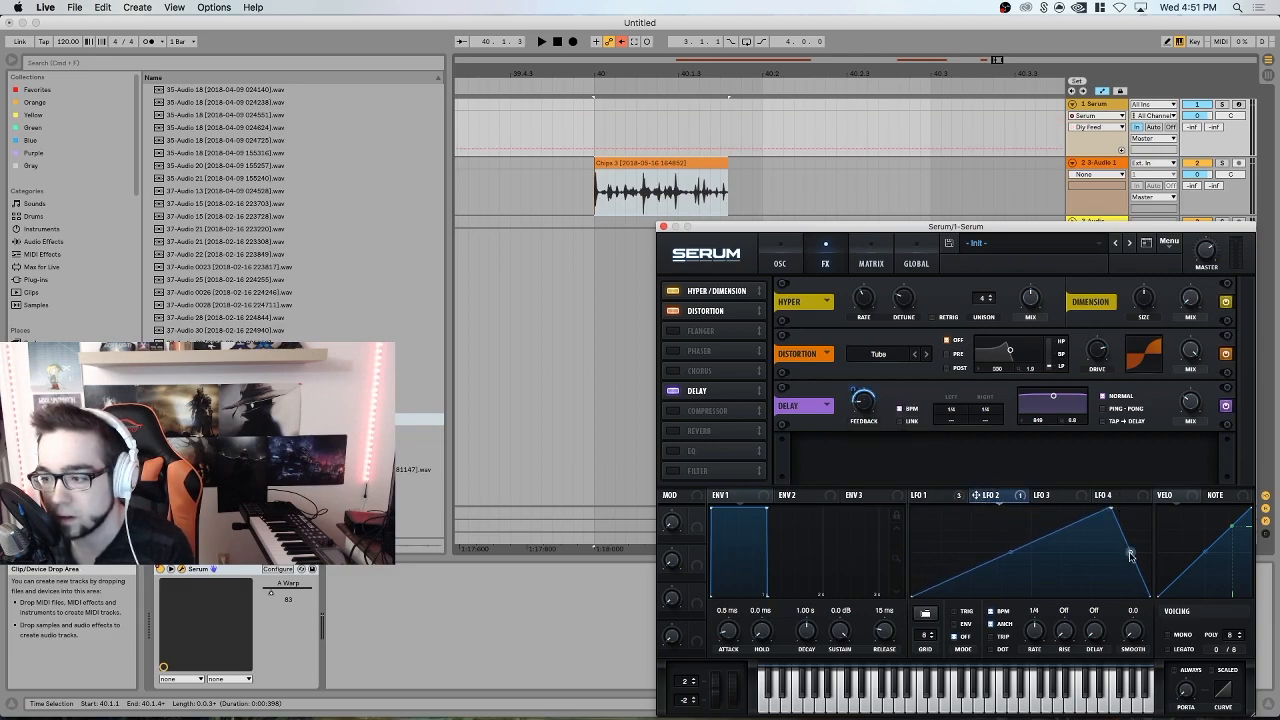
{"action": "left_click_drag", "start_coordinate": [1130, 555], "coordinate": [1170, 514]}
{"action": "left_click_drag", "start_coordinate": [1013, 554], "coordinate": [1025, 587]}
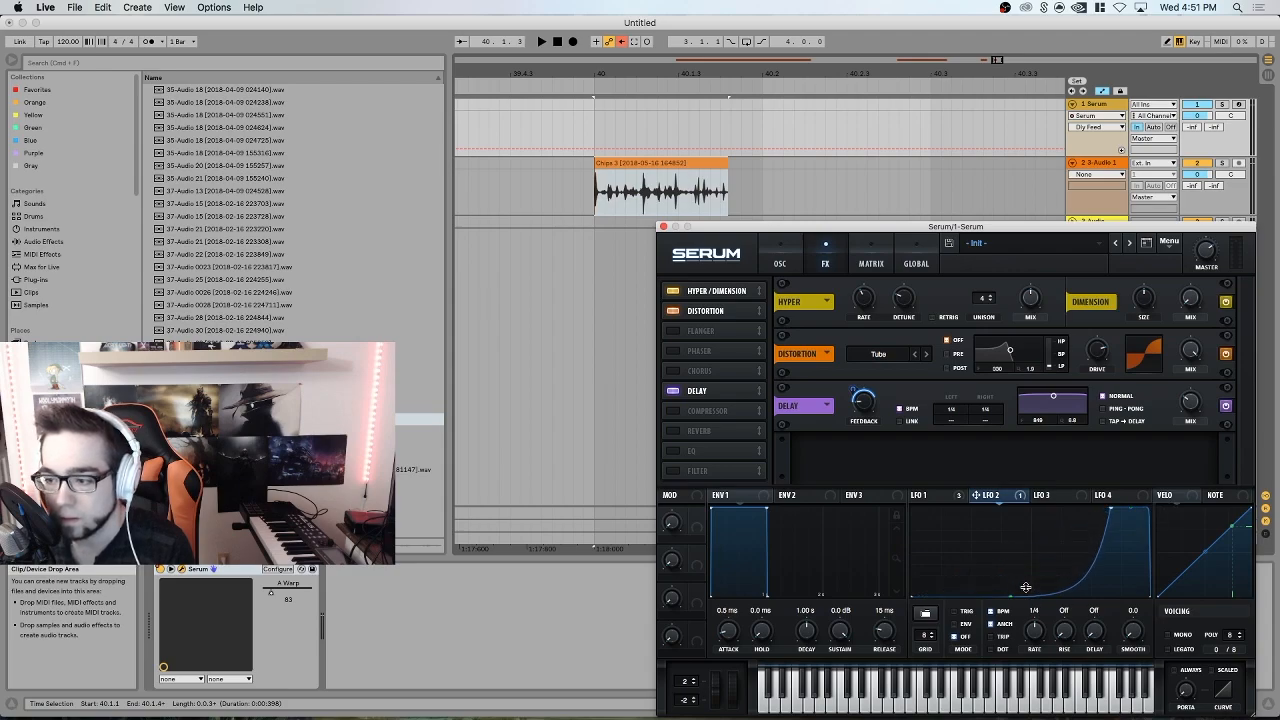
- Link the delay's two channels, turn off BPM sync, shorten the delay time, set feedback to 18% and raise the mix
{"action": "left_click", "coordinate": [899, 421]}
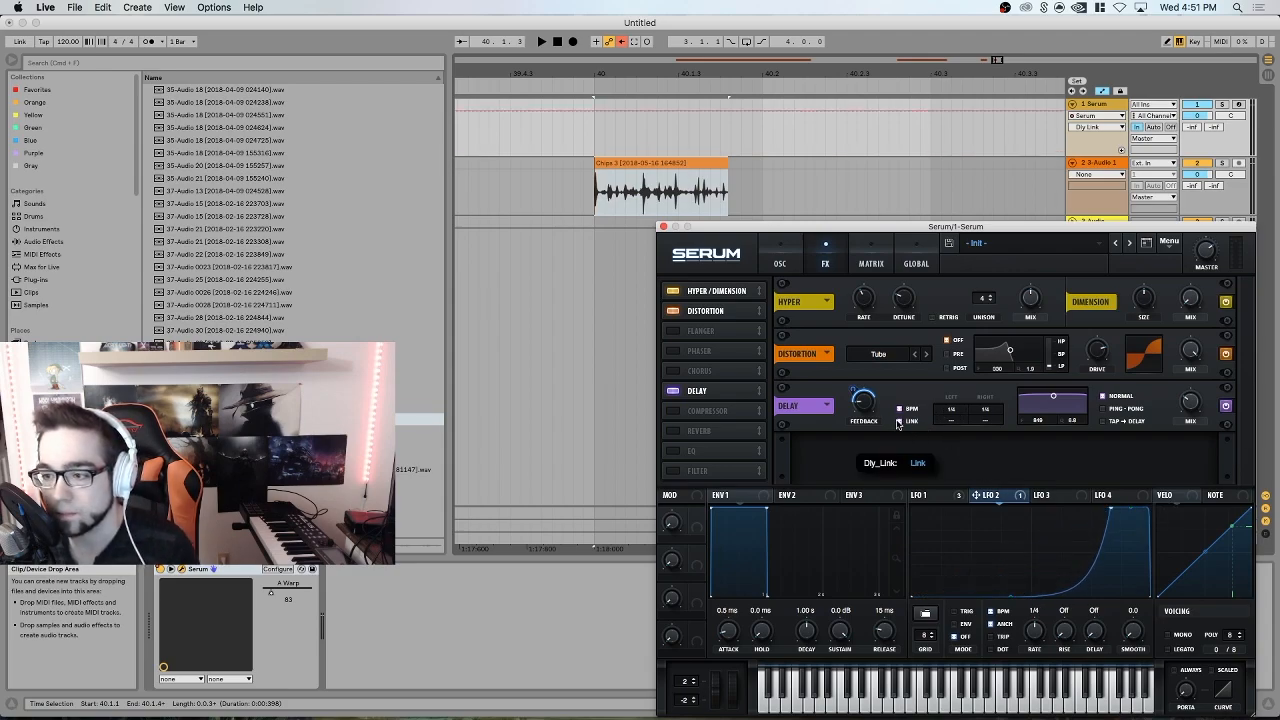
{"action": "left_click", "coordinate": [901, 409]}
{"action": "mouse_move", "coordinate": [958, 412]}
{"action": "left_mouse_down"}
{"action": "mouse_move", "coordinate": [951, 430]}
{"action": "mouse_move", "coordinate": [953, 413]}
{"action": "left_mouse_up"}
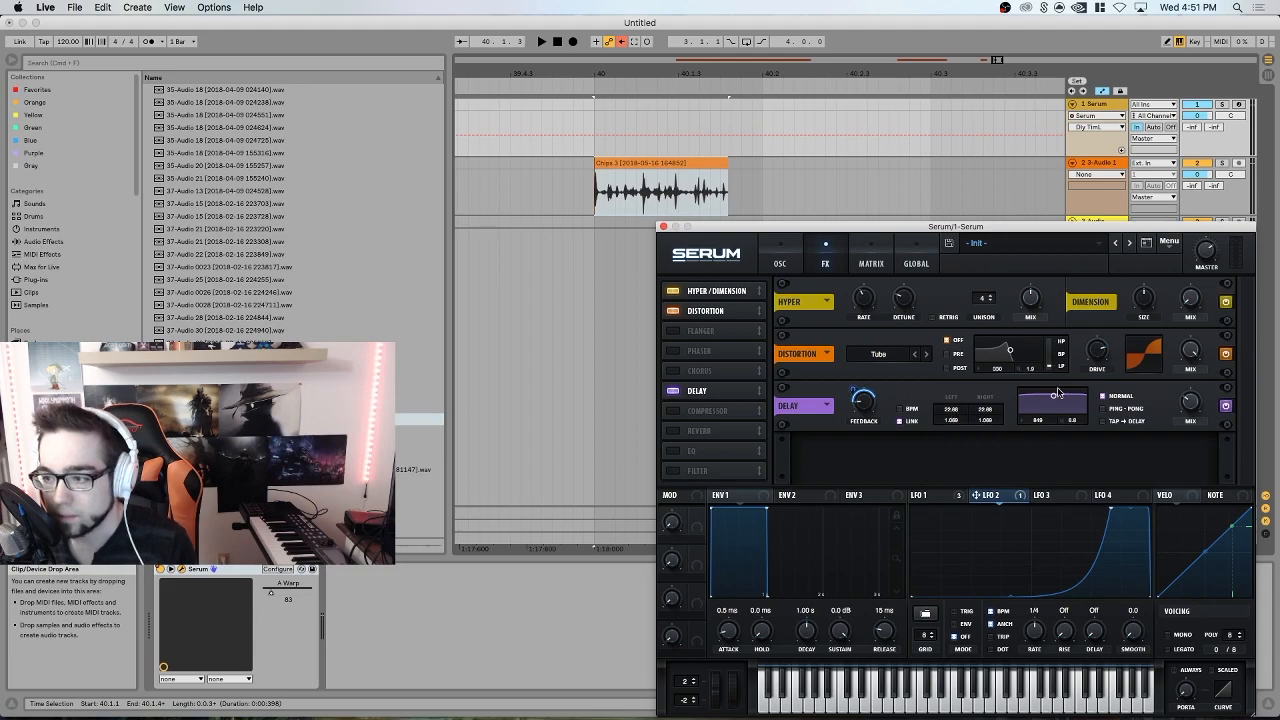
{"action": "left_click", "coordinate": [872, 408]}
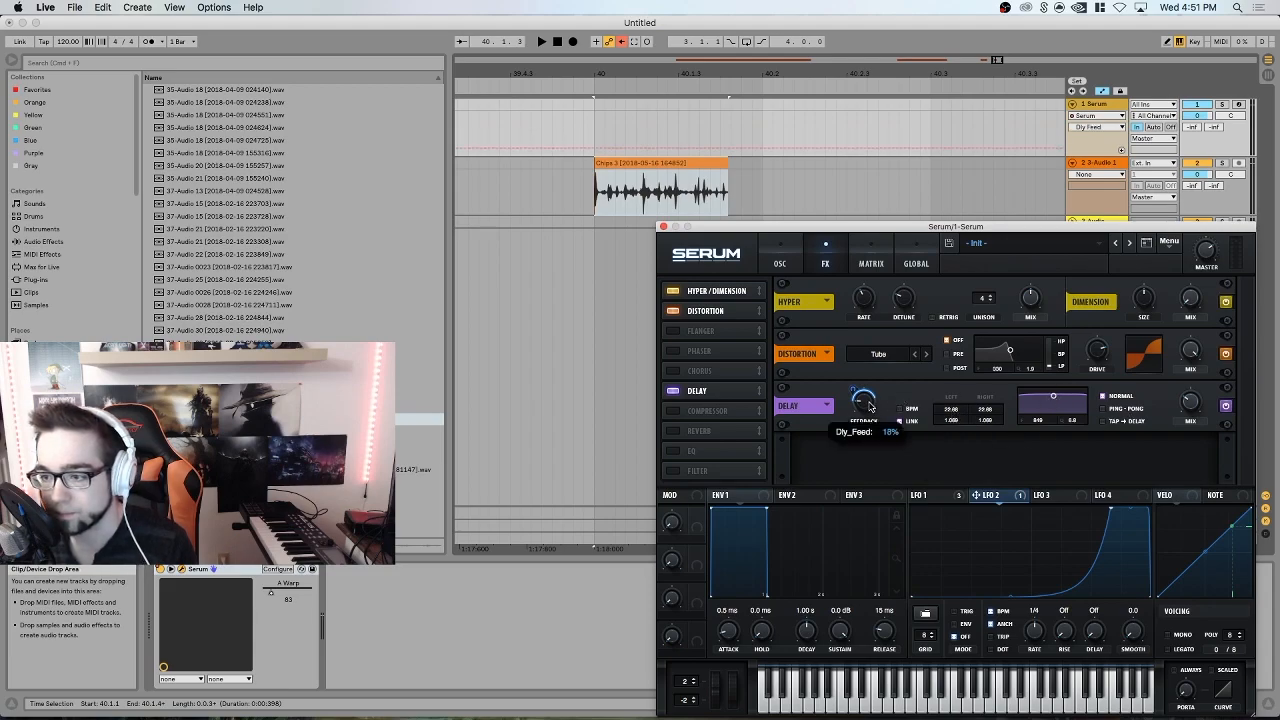
{"action": "left_click_drag", "start_coordinate": [1192, 411], "coordinate": [1199, 390]}
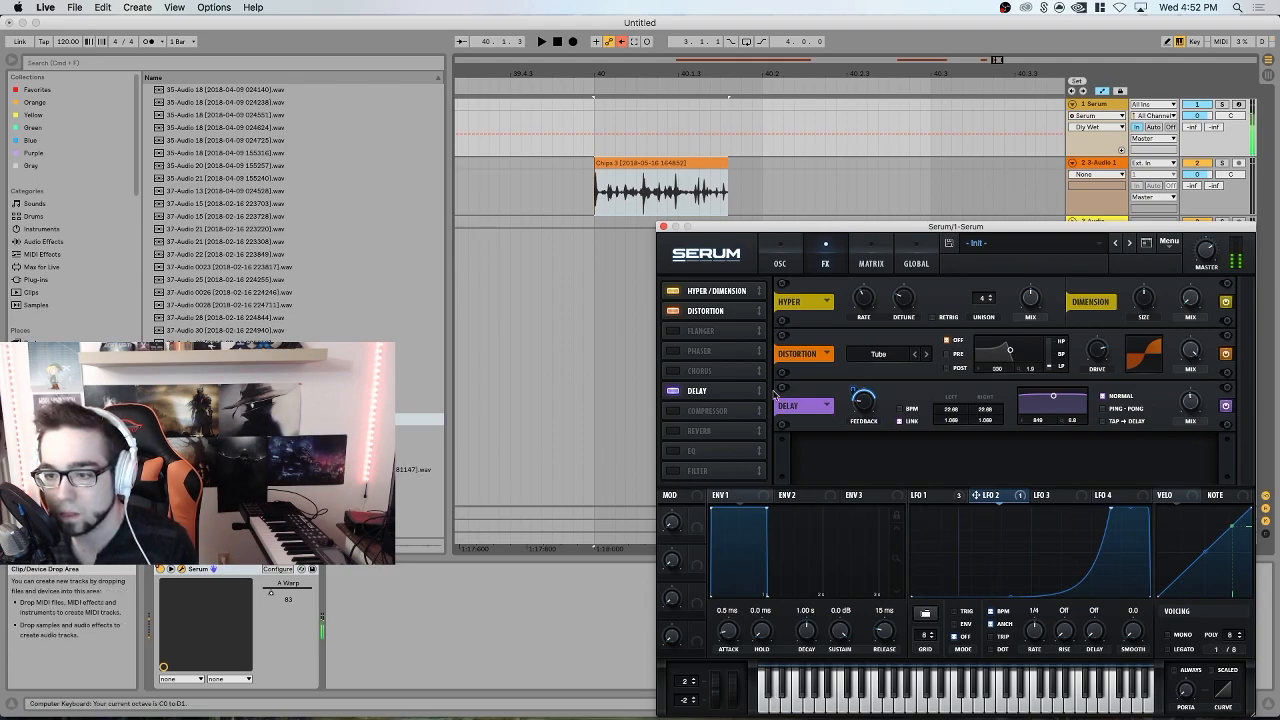
- Enable the Compressor effect in multiband mode and adjust its threshold
{"action": "left_click", "coordinate": [673, 411]}
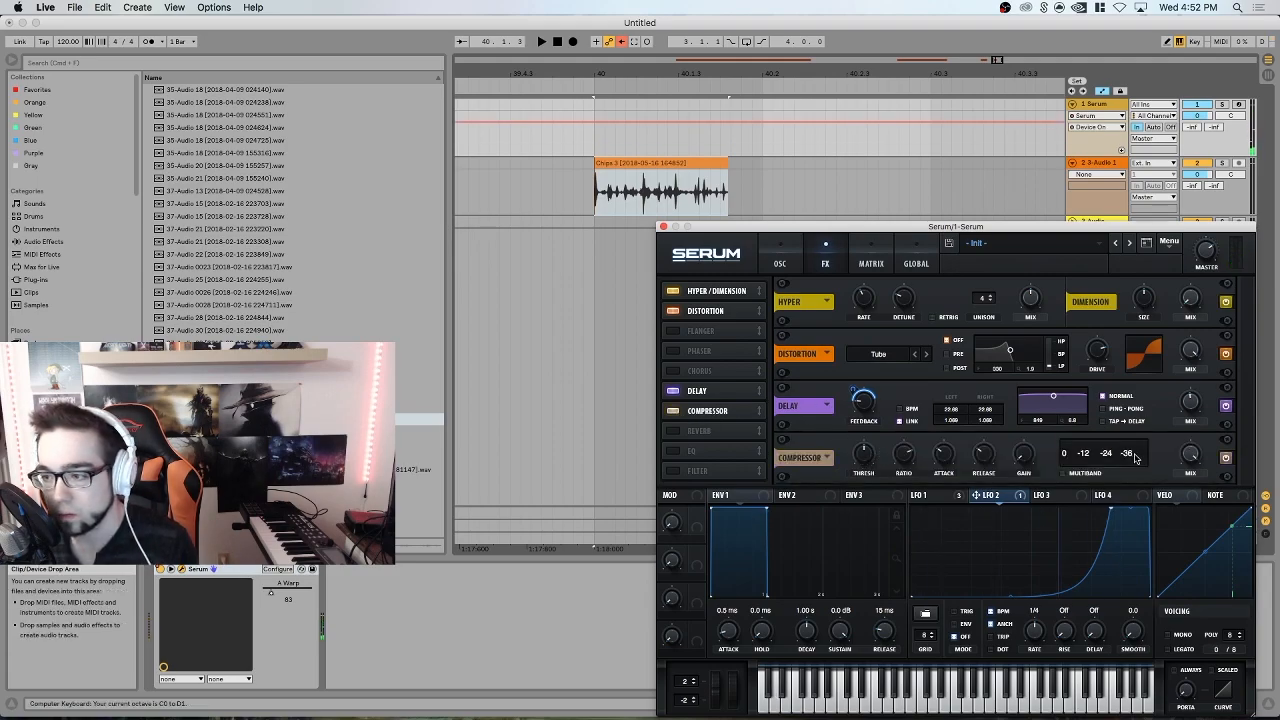
{"action": "left_click", "coordinate": [1064, 473]}
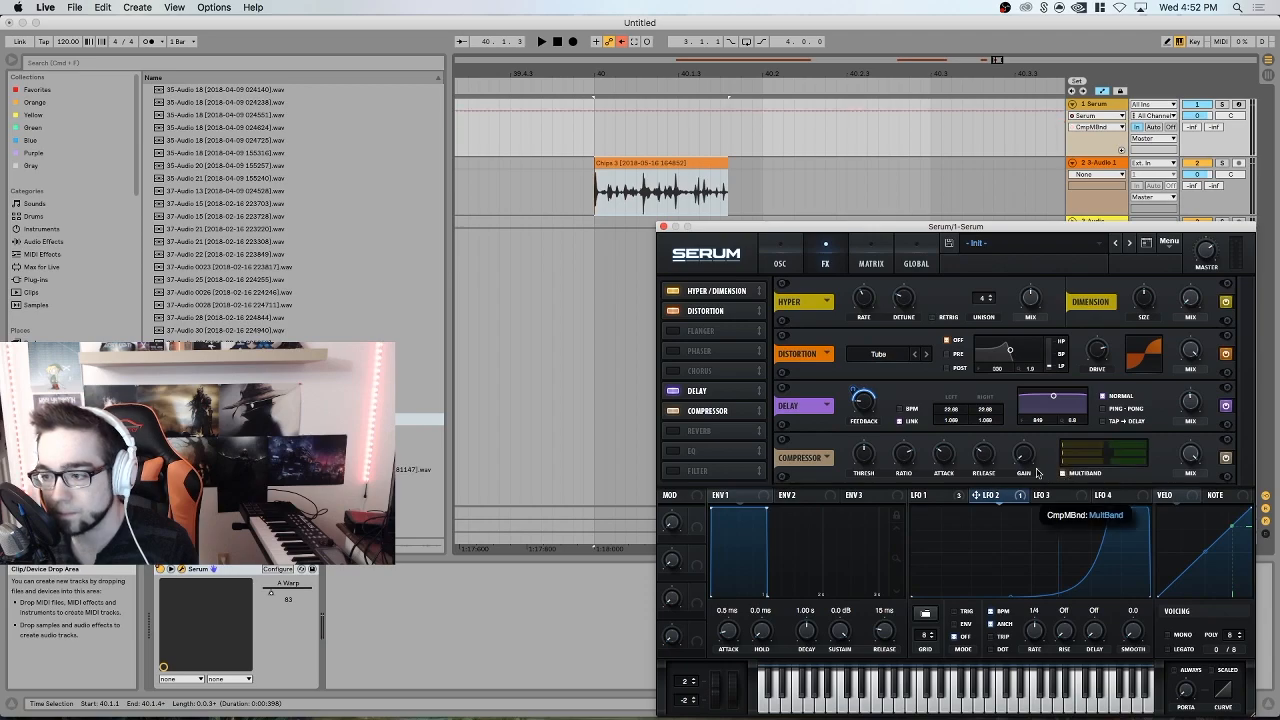
{"action": "left_click", "coordinate": [860, 480]}
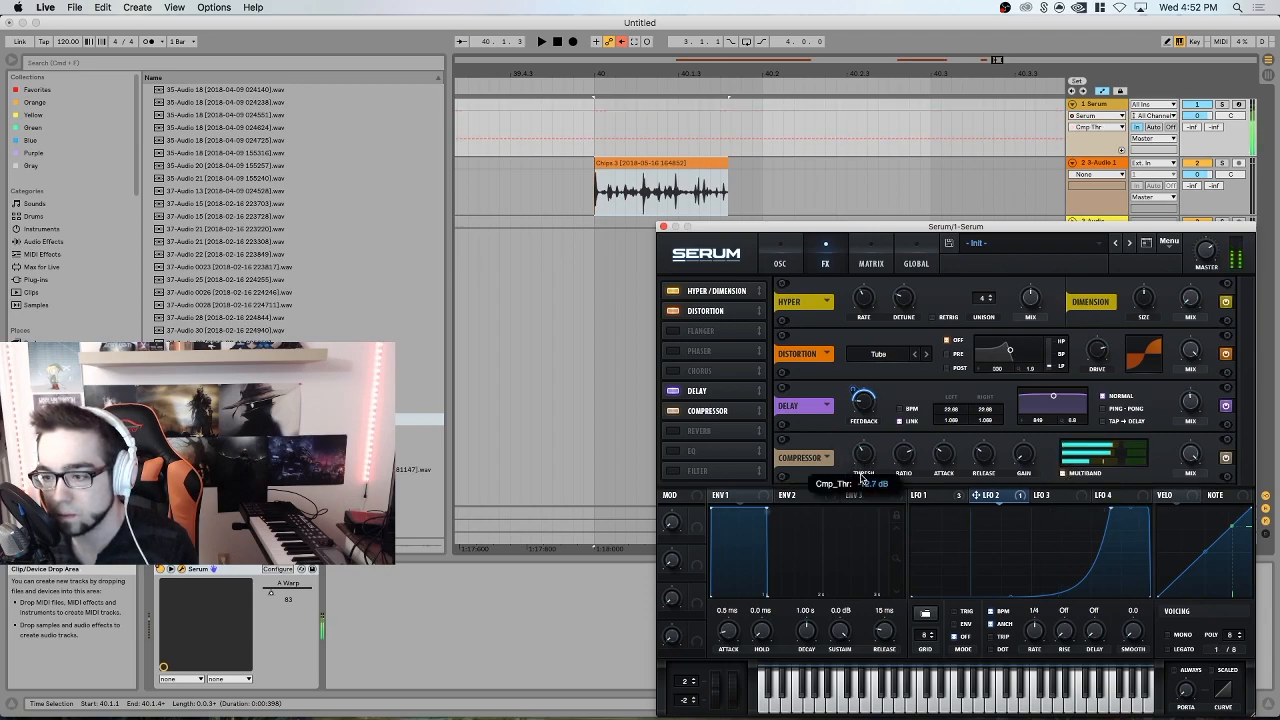
- Enable the Filter effect with the Combs type and set its cutoff to about 244 Hz while auditioning a note
{"action": "left_click", "coordinate": [676, 471]}
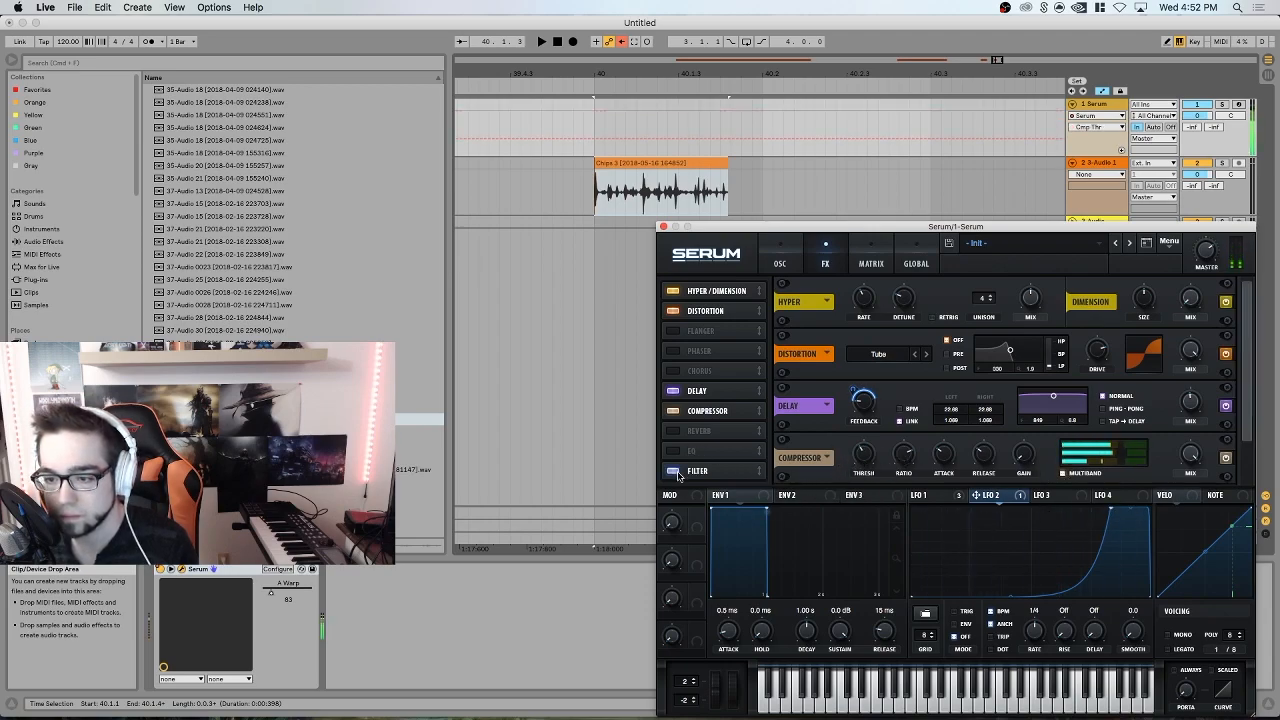
{"action": "scroll", "coordinate": [1238, 415], "scroll_direction": "down", "scroll_amount": 2}
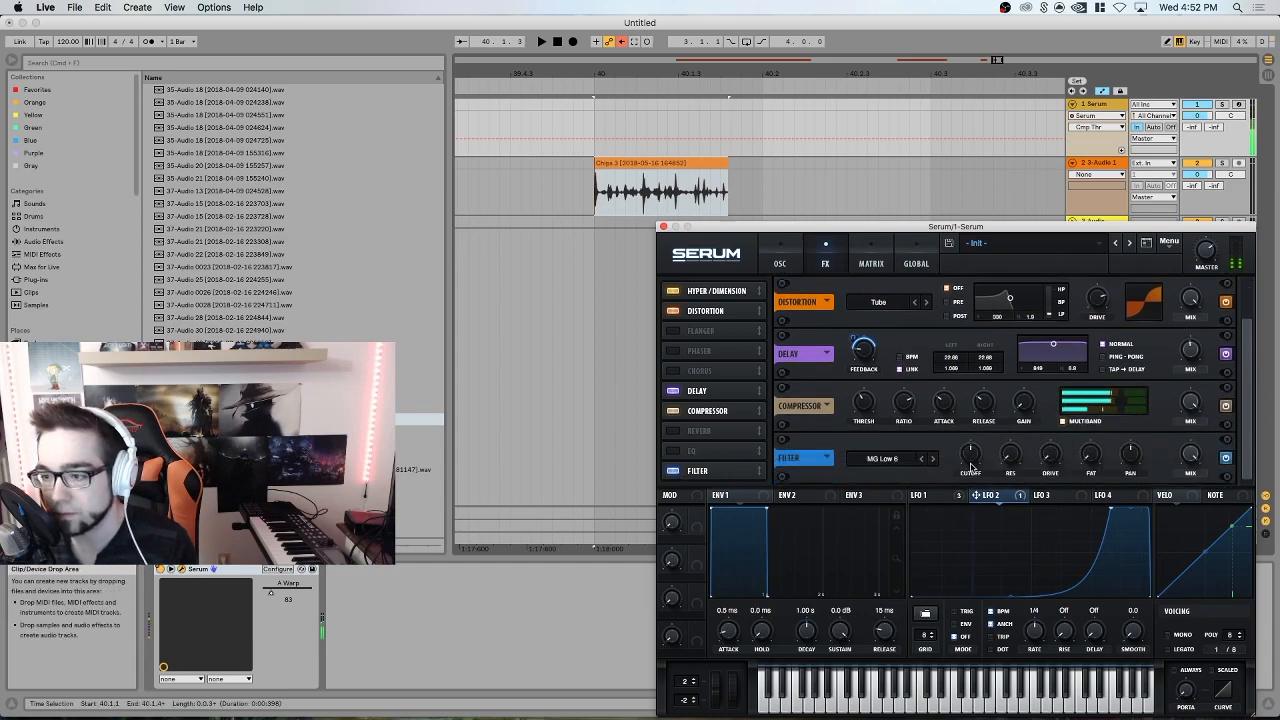
{"action": "left_click", "coordinate": [887, 462]}
{"action": "mouse_move", "coordinate": [913, 511]}
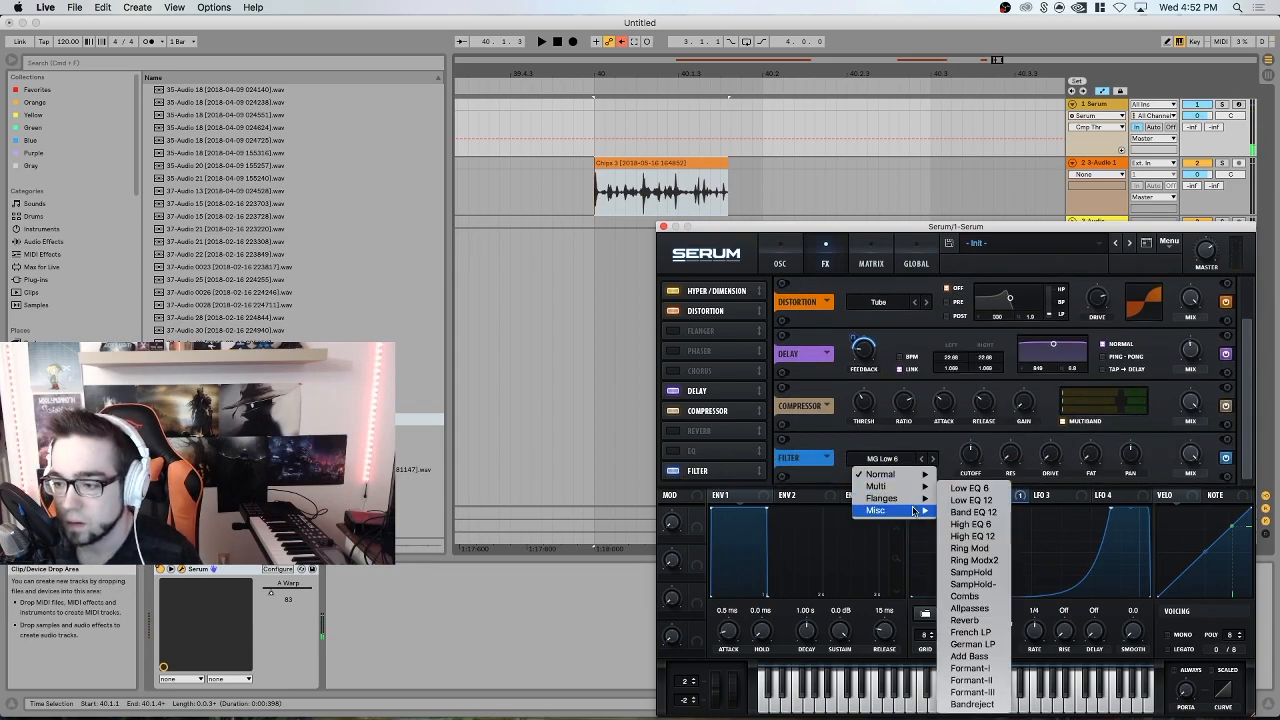
{"action": "left_click", "coordinate": [965, 596]}
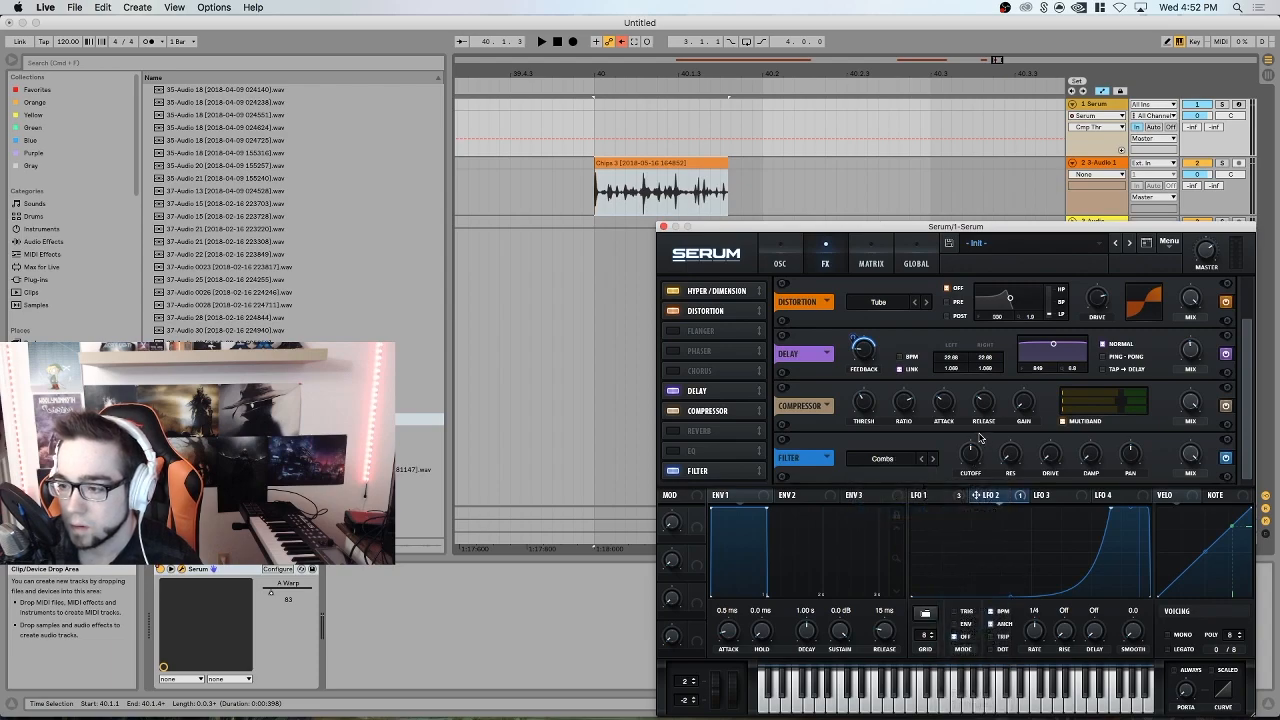
{"action": "left_click_drag", "start_coordinate": [973, 461], "coordinate": [972, 466]}
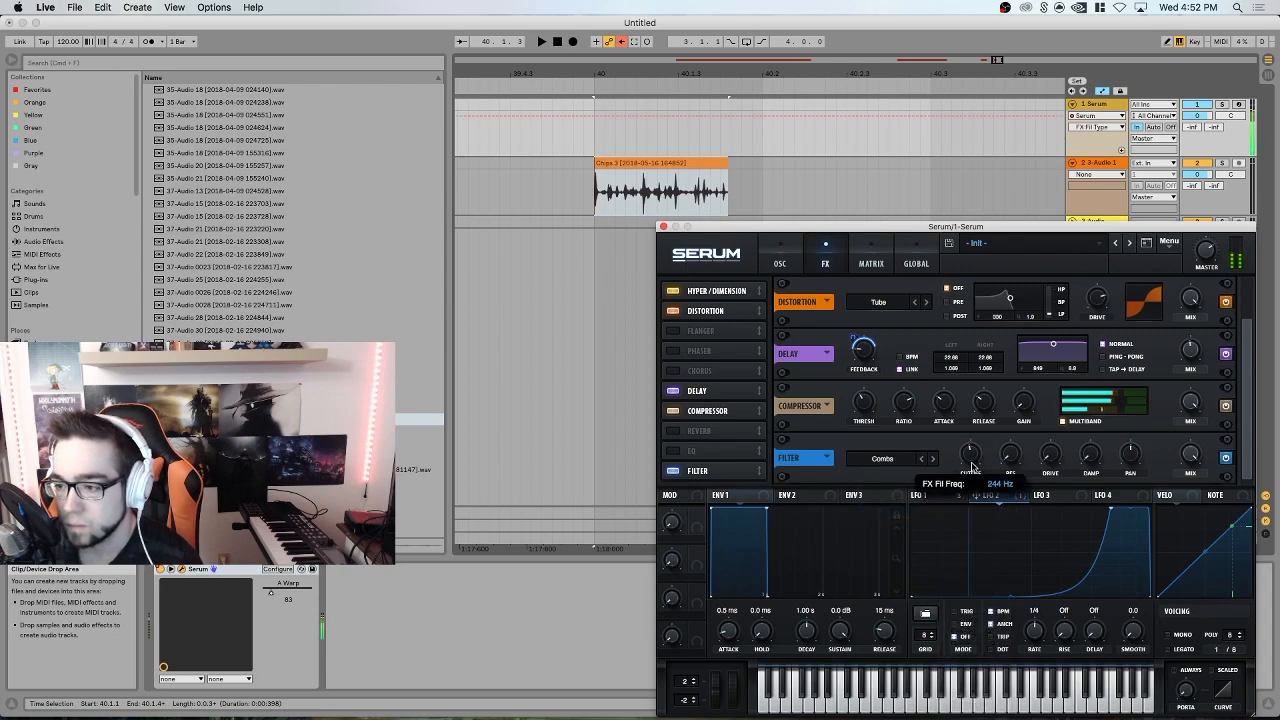
{"action": "key", "text": "z"}
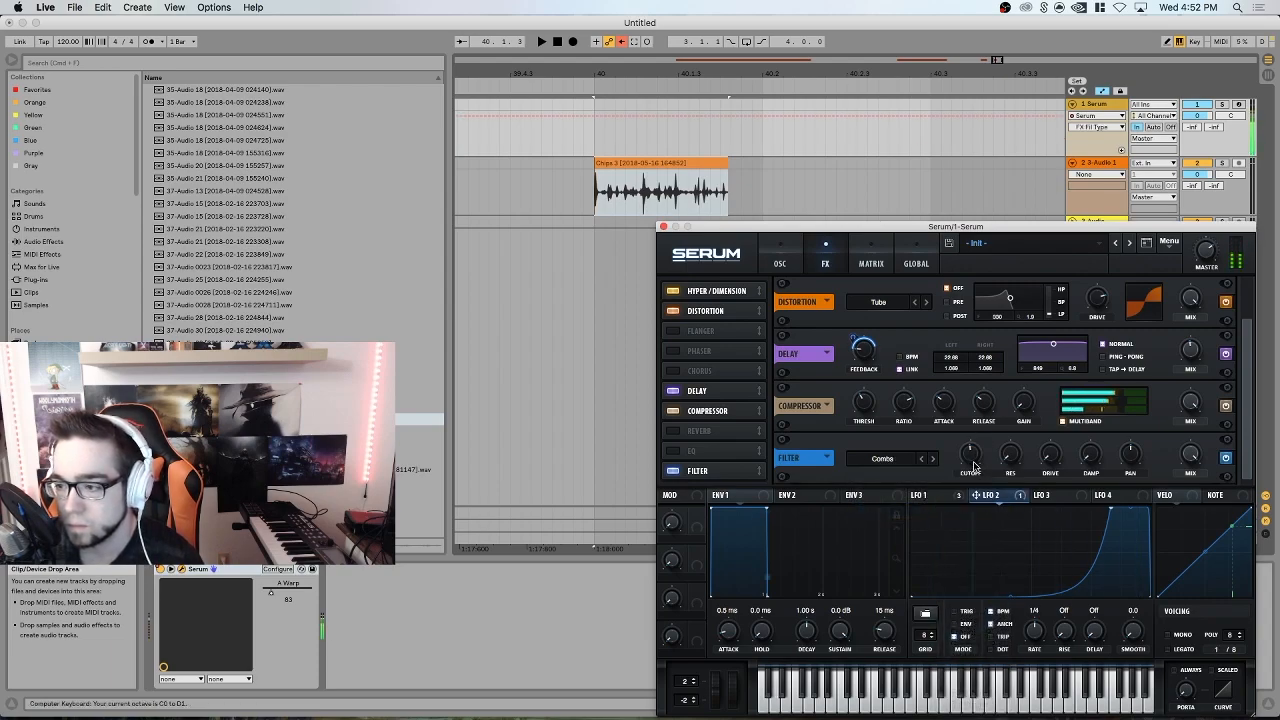
- Enable the oscillator page's filter for oscillator A and set its type to the flanger Flg L6+
{"action": "left_click", "coordinate": [780, 263]}
{"action": "mouse_move", "coordinate": [787, 463]}
{"action": "left_mouse_down"}
{"action": "mouse_move", "coordinate": [785, 481]}
{"action": "mouse_move", "coordinate": [786, 460]}
{"action": "left_mouse_up"}
{"action": "left_click", "coordinate": [1132, 288]}
{"action": "left_click", "coordinate": [1190, 306]}
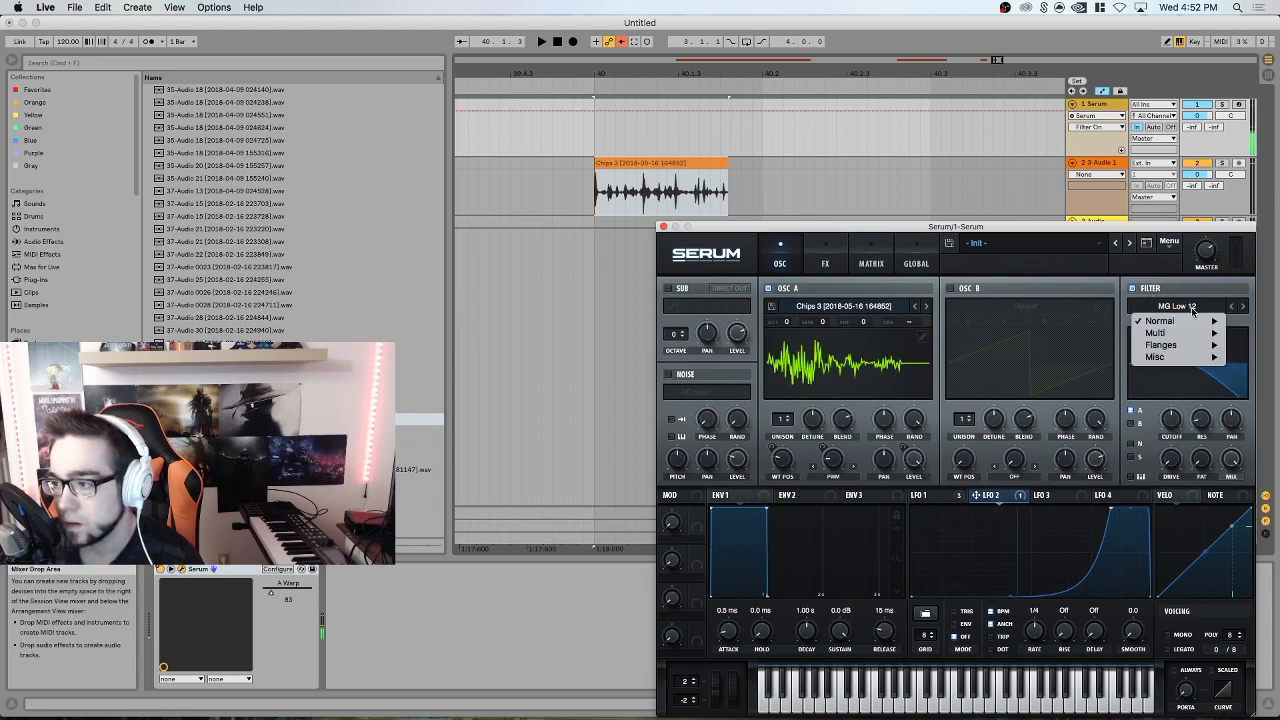
{"action": "mouse_move", "coordinate": [1188, 346]}
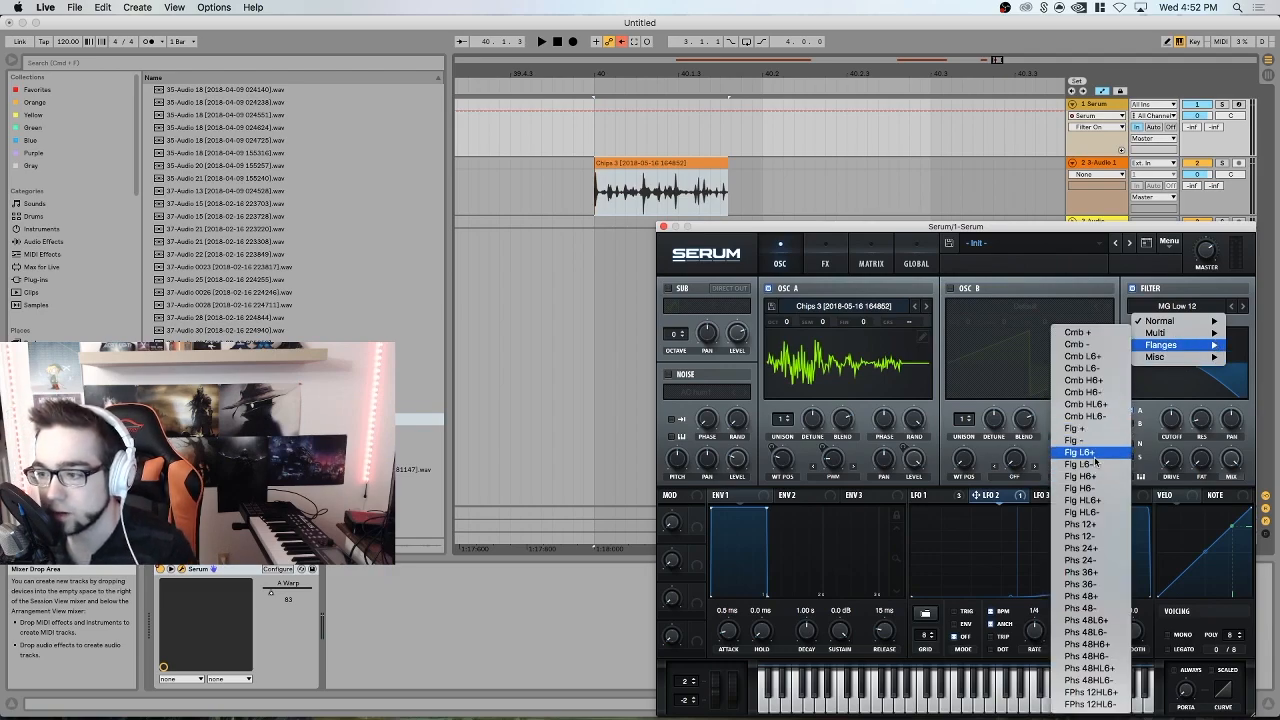
{"action": "left_click", "coordinate": [1094, 454]}
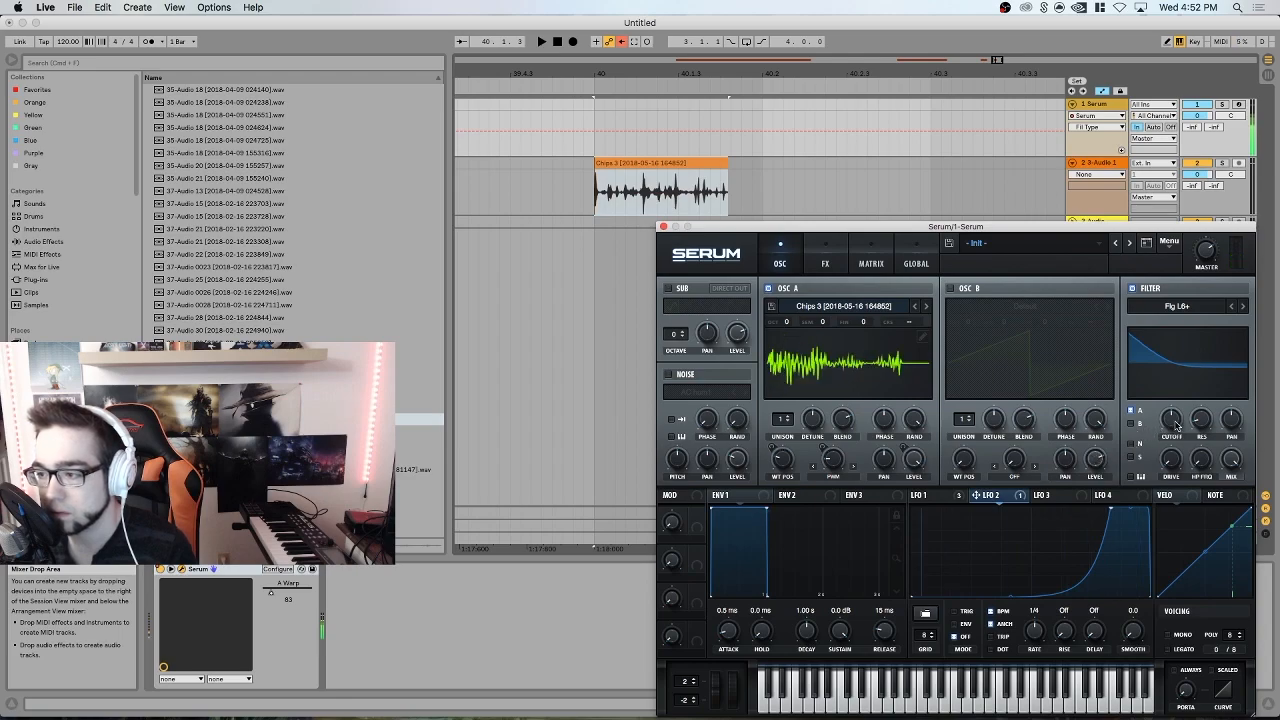
- Change the filter type to Flg H6+, then adjust its cutoff and set its drive to 38%
{"action": "left_click", "coordinate": [1187, 319]}
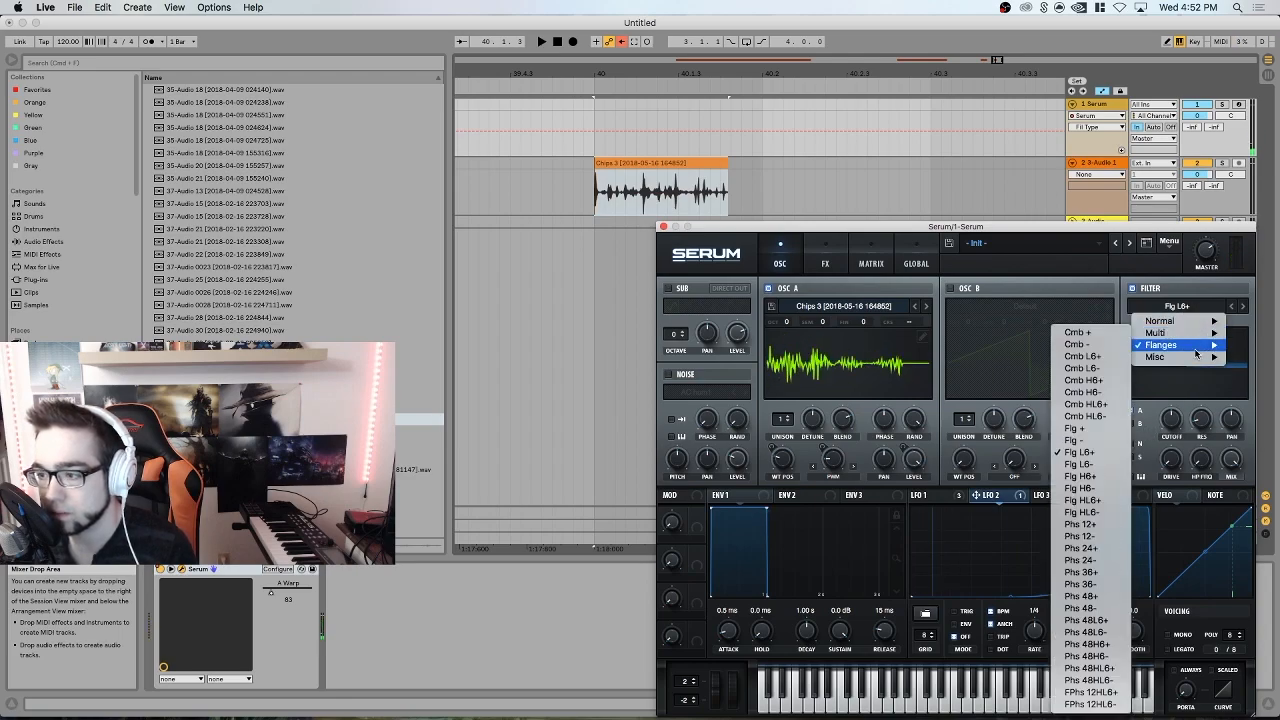
{"action": "left_click", "coordinate": [1098, 476]}
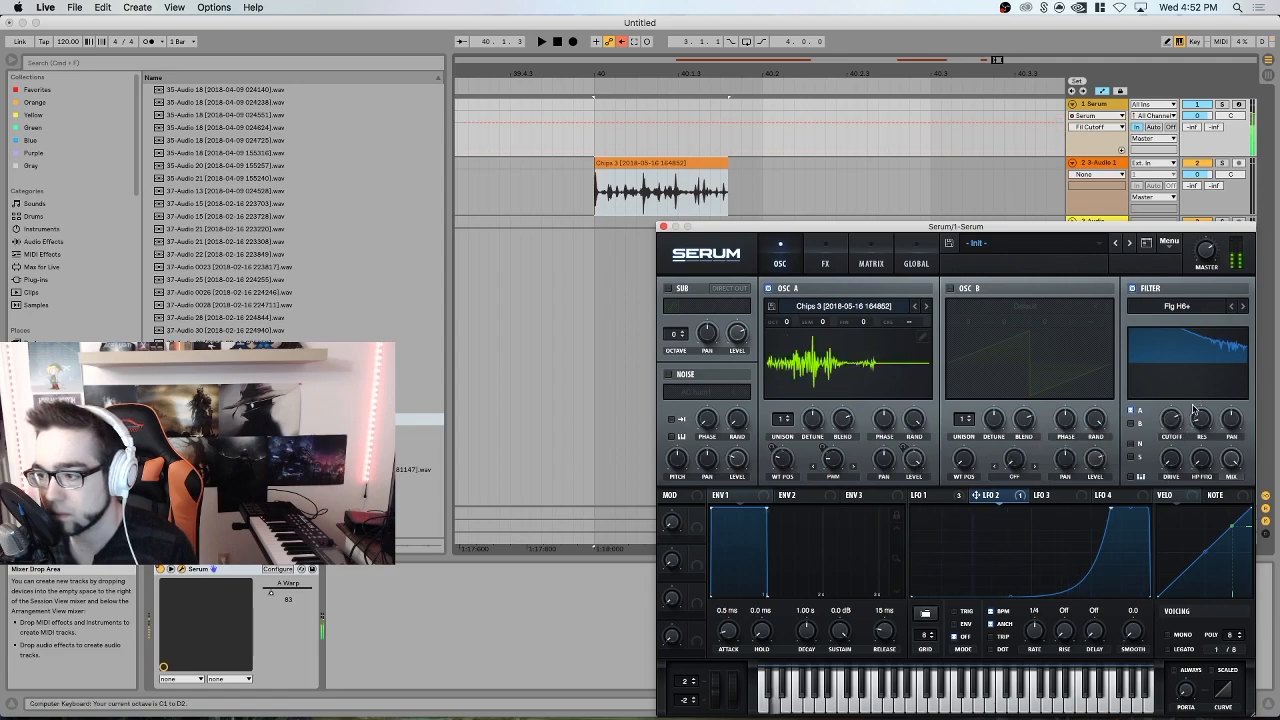
{"action": "left_click_drag", "start_coordinate": [1208, 391], "coordinate": [1211, 374]}
{"action": "mouse_move", "coordinate": [1171, 422]}
{"action": "left_mouse_down"}
{"action": "mouse_move", "coordinate": [1172, 506]}
{"action": "mouse_move", "coordinate": [1176, 418]}
{"action": "left_mouse_up"}
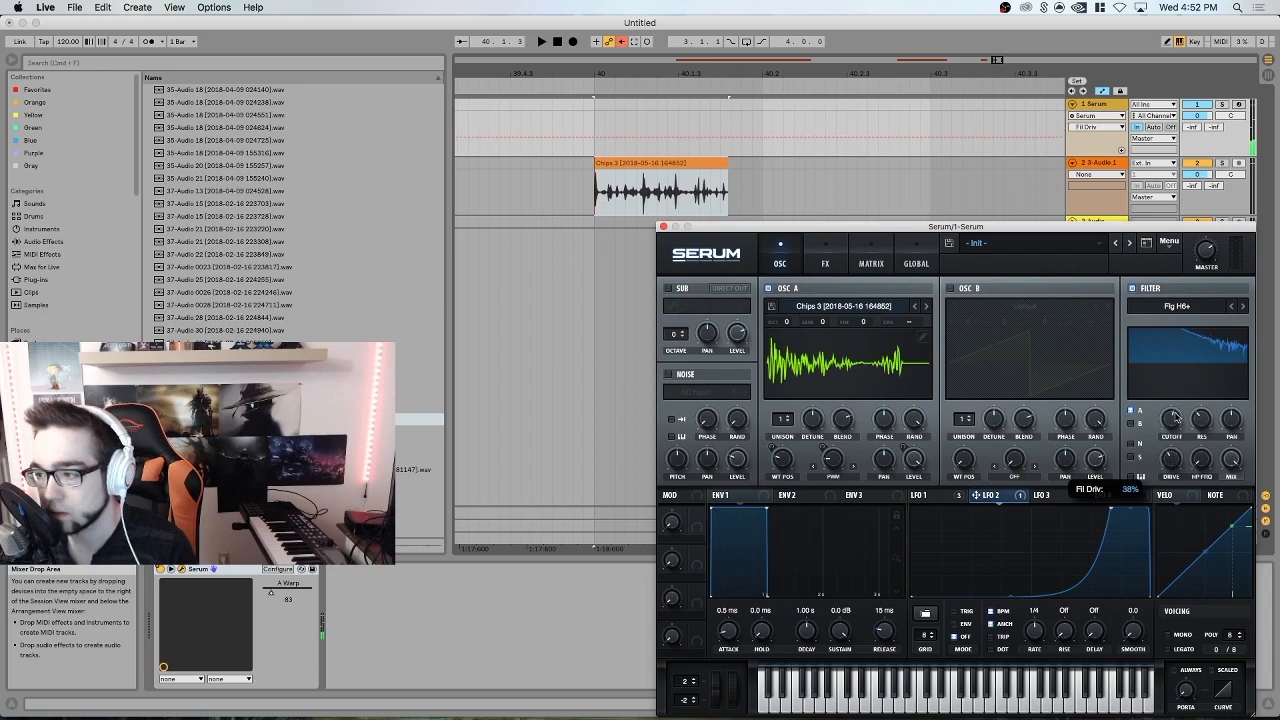
- Switch the filter type to Flg HL6+, adjust its cutoff and assign LFO 1 to modulate that cutoff
{"action": "left_click", "coordinate": [1244, 308]}
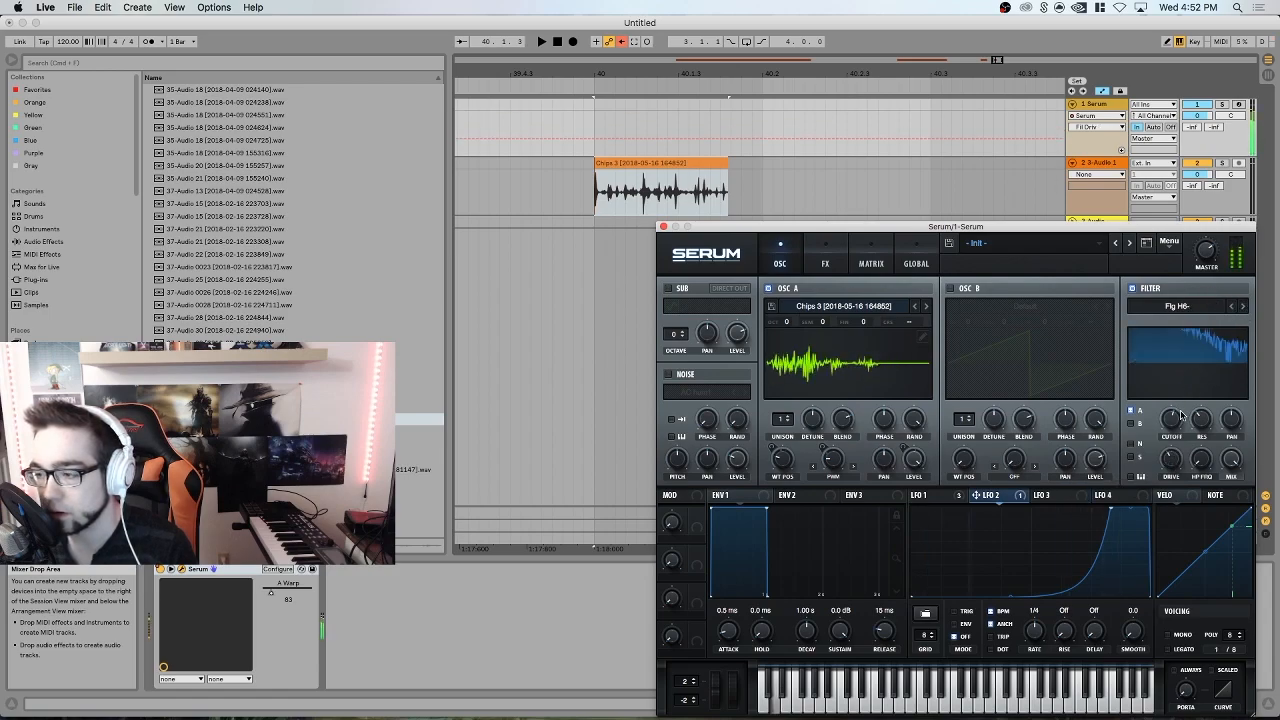
{"action": "left_click", "coordinate": [1243, 309]}
{"action": "left_click_drag", "start_coordinate": [1177, 413], "coordinate": [1160, 462]}
{"action": "left_click", "coordinate": [935, 496]}
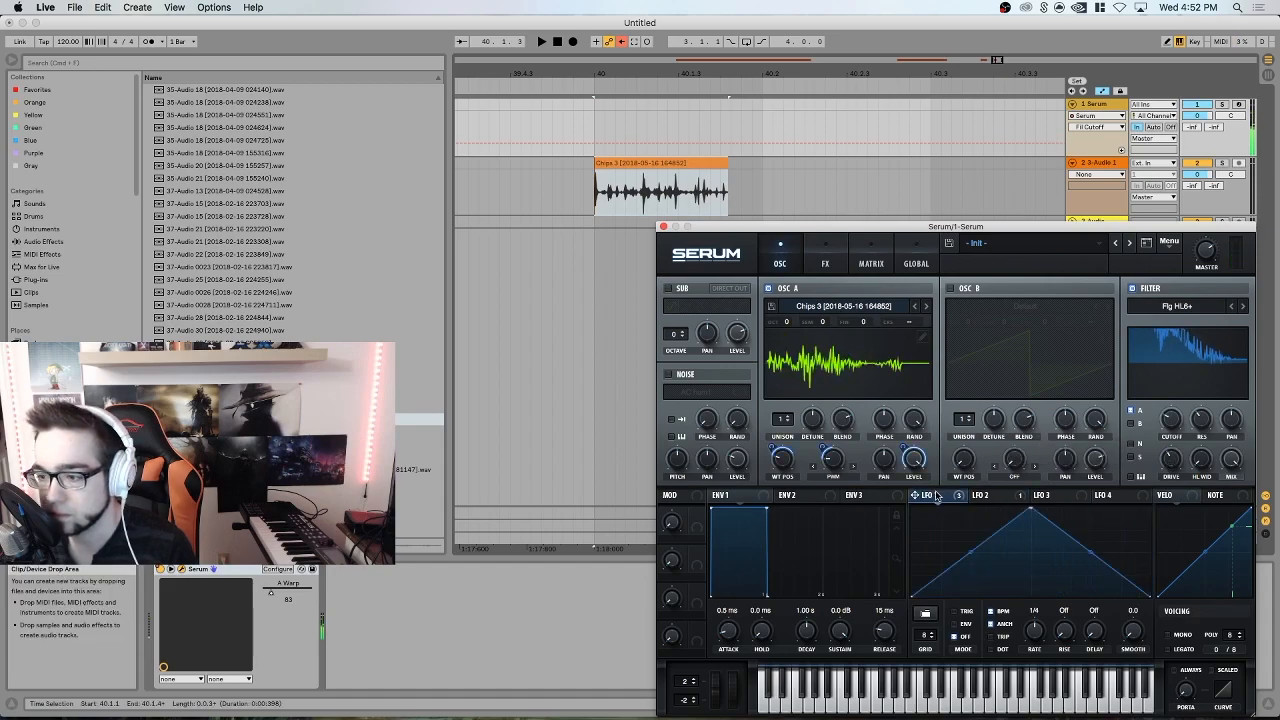
{"action": "left_click_drag", "start_coordinate": [917, 496], "coordinate": [1171, 420]}
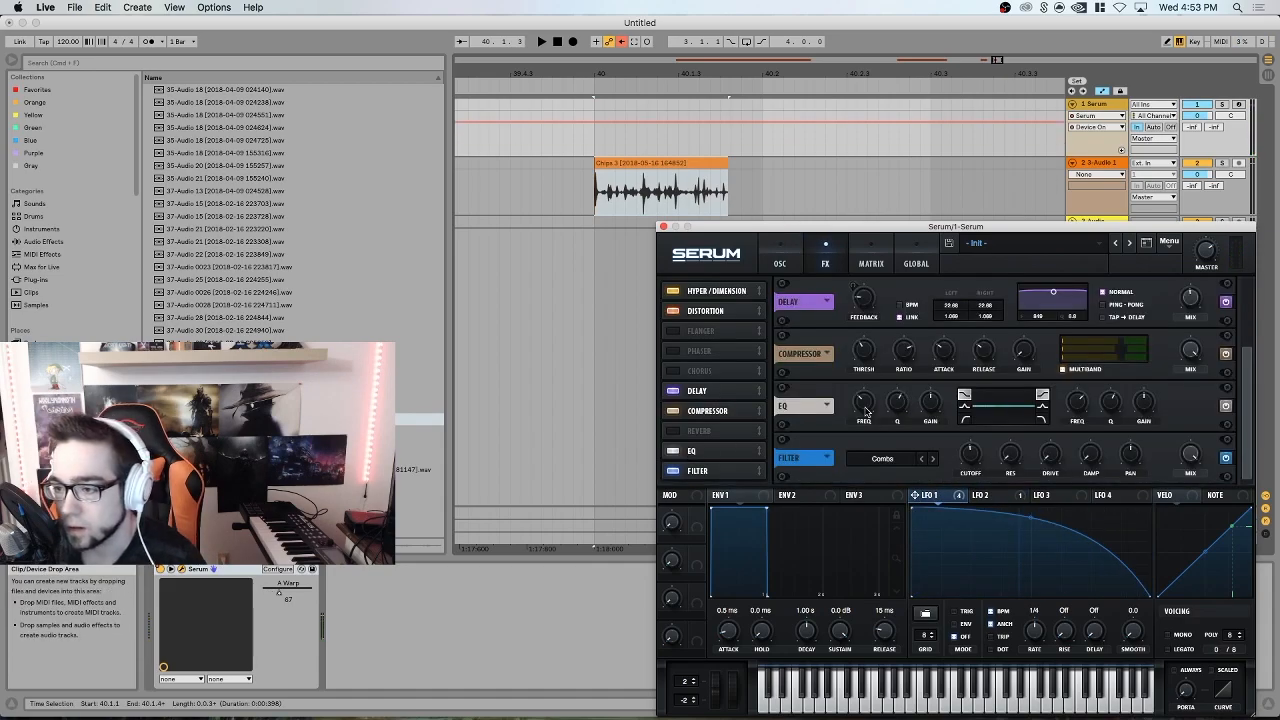
- Boost the low band of the EQ effect, set the Combs filter's resonance to 11% and adjust its cutoff
{"action": "left_click_drag", "start_coordinate": [867, 412], "coordinate": [935, 388]}
{"action": "left_click", "coordinate": [1007, 452]}
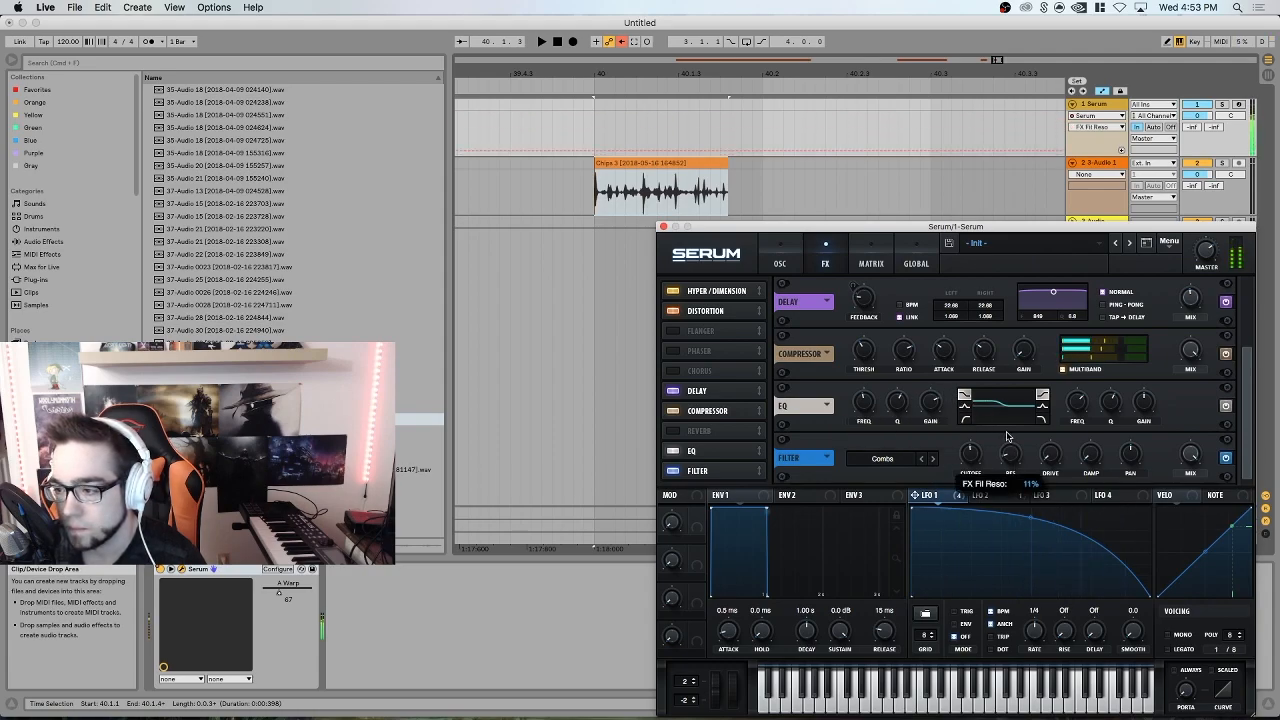
{"action": "left_click", "coordinate": [986, 495]}
{"action": "left_click_drag", "start_coordinate": [970, 458], "coordinate": [933, 404]}
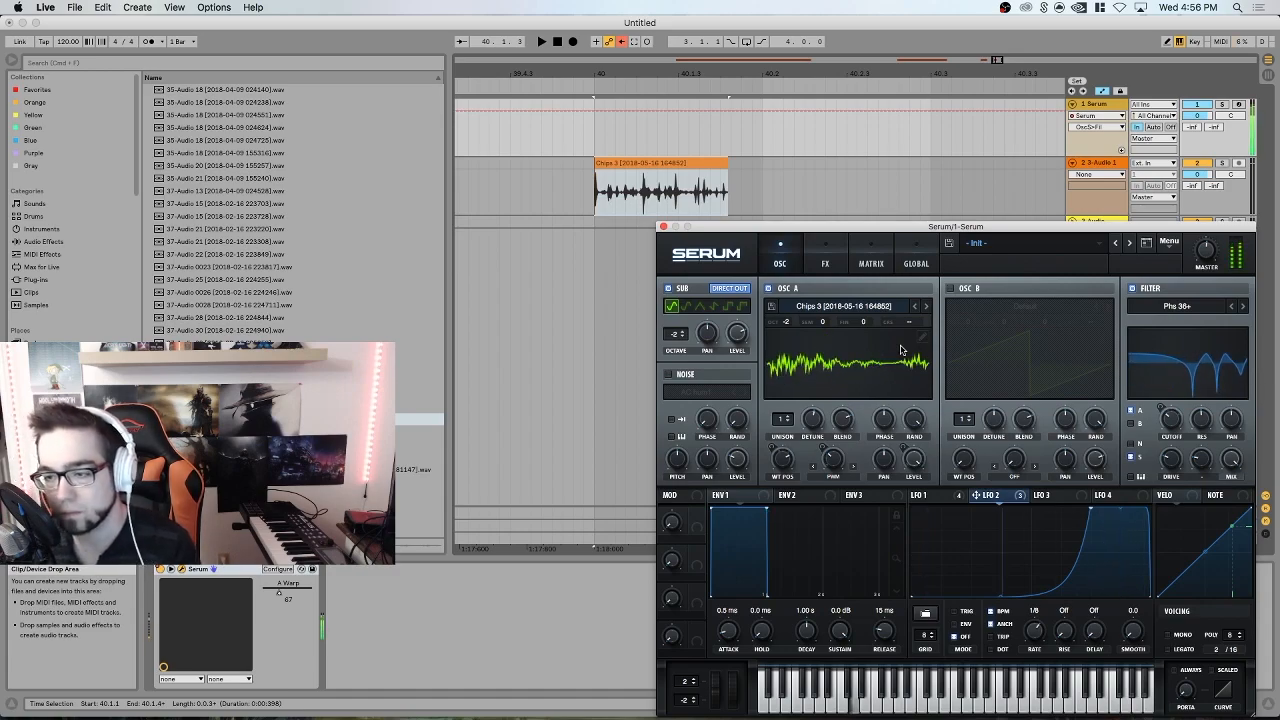
- Load the Gain Reduction plug-in from Joey Sturgis Tones after Serum on the Serum track
{"action": "left_click_drag", "start_coordinate": [843, 227], "coordinate": [830, 282]}
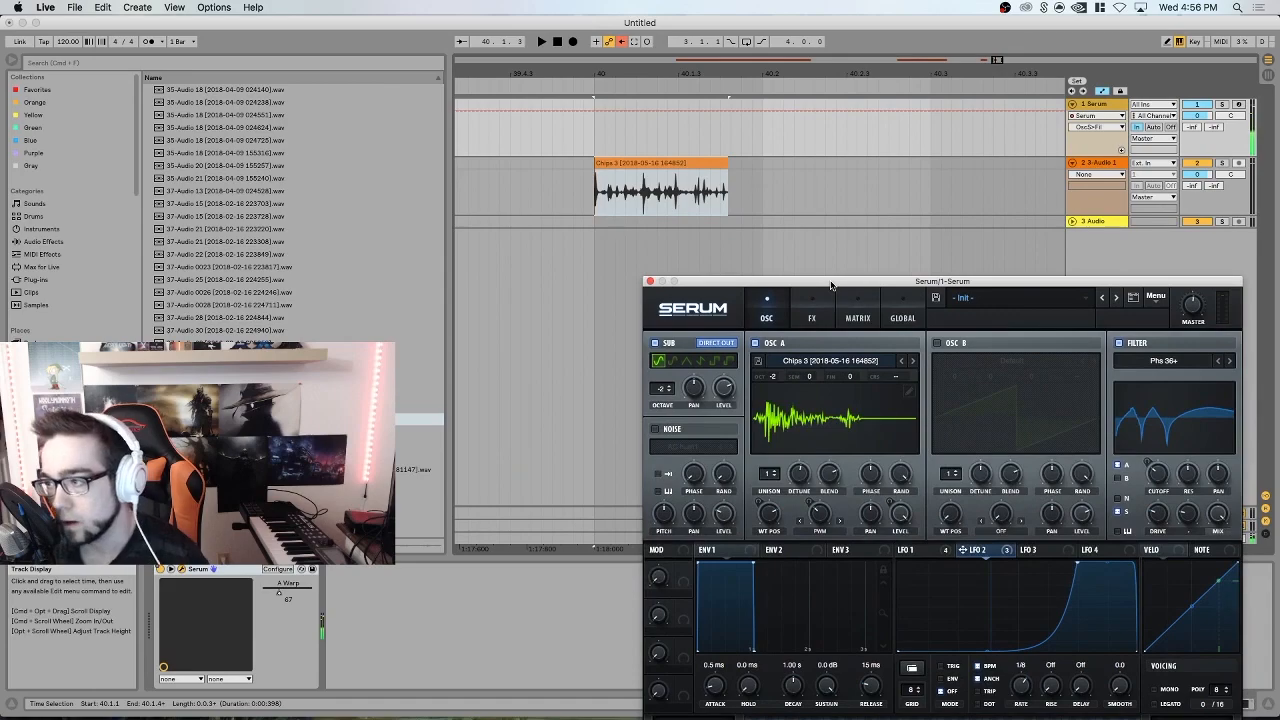
{"action": "left_click", "coordinate": [1096, 105]}
{"action": "left_click_drag", "start_coordinate": [980, 73], "coordinate": [774, 40]}
{"action": "left_click", "coordinate": [838, 152]}
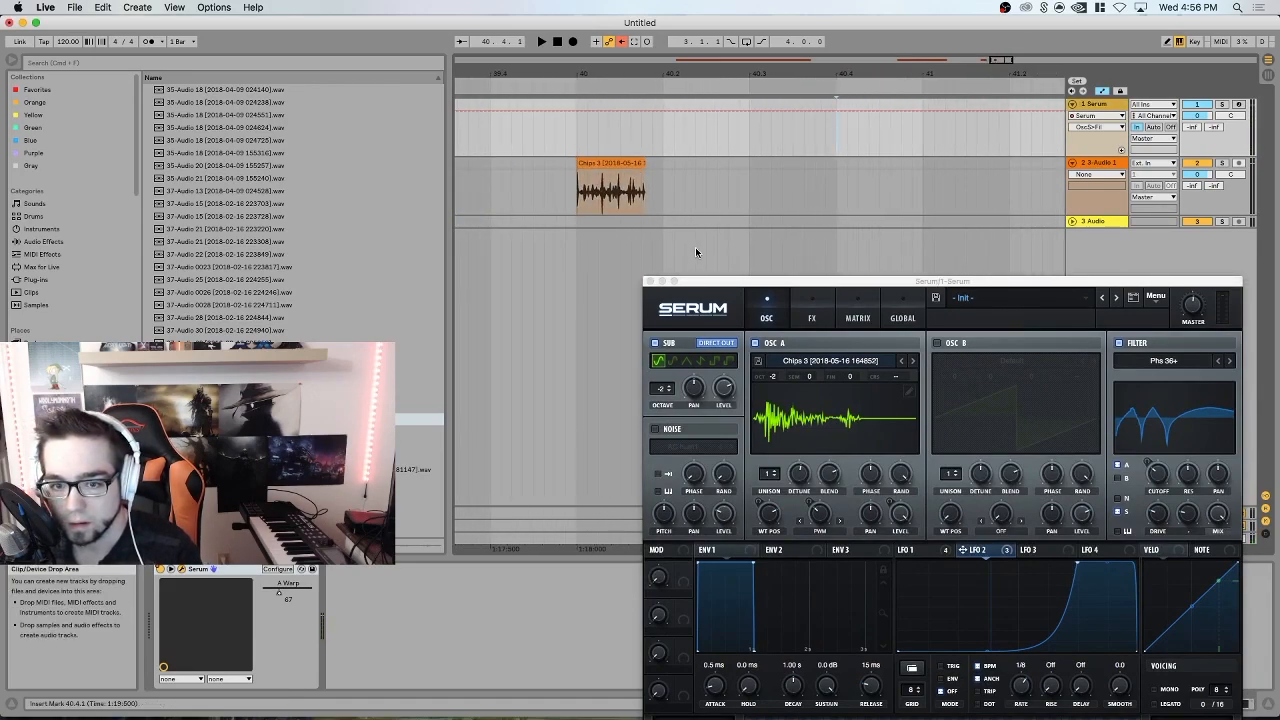
{"action": "left_click_drag", "start_coordinate": [720, 282], "coordinate": [777, 250]}
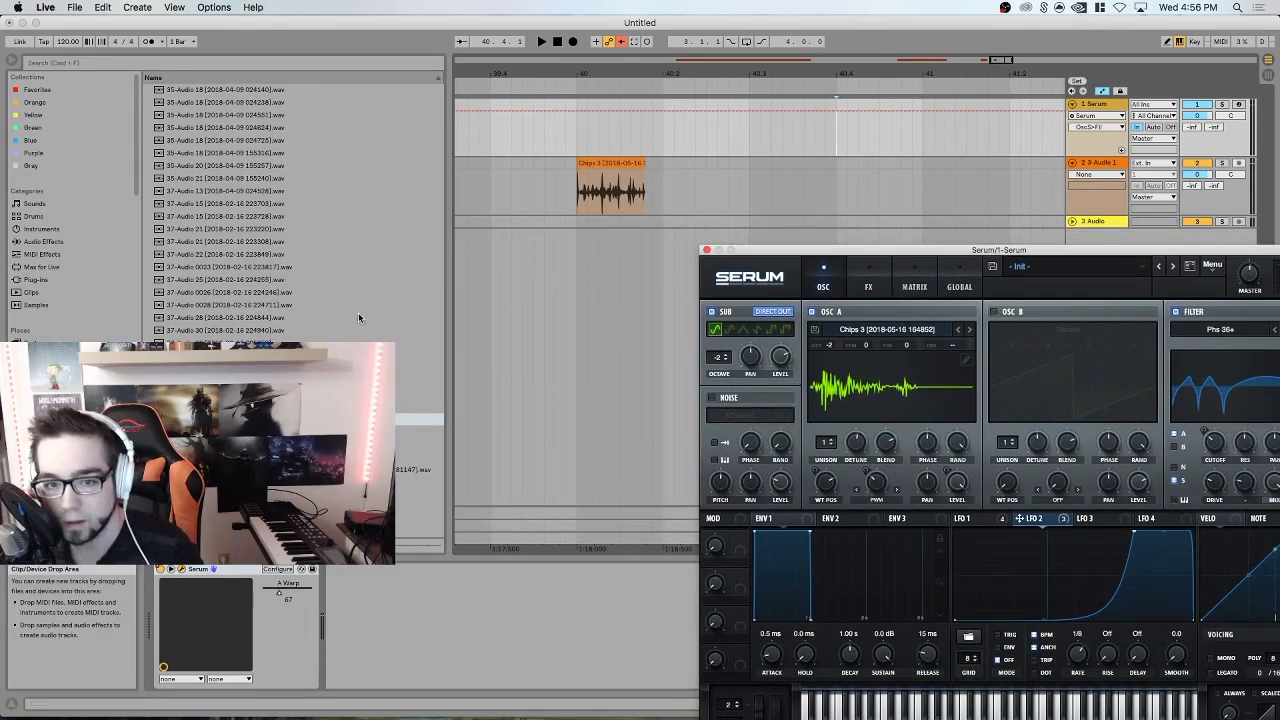
{"action": "left_click", "coordinate": [37, 280]}
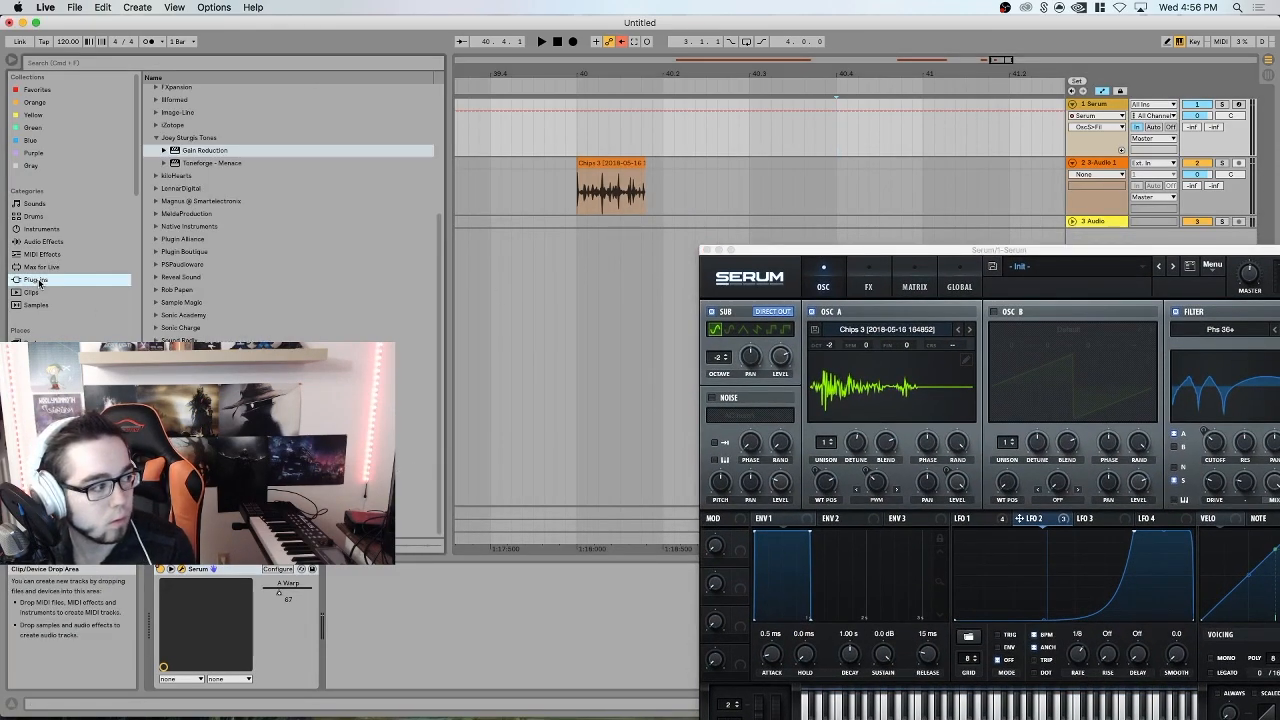
{"action": "scroll", "coordinate": [208, 185], "scroll_direction": "up", "scroll_amount": 5}
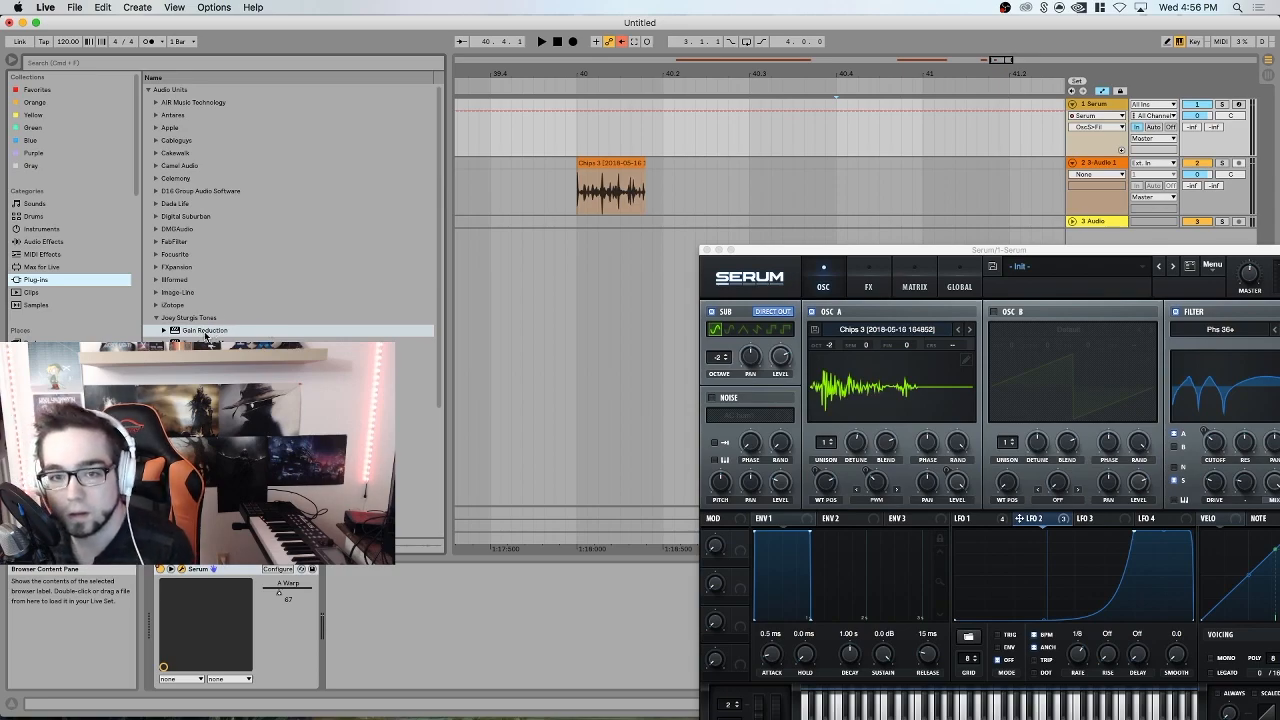
{"action": "left_click_drag", "start_coordinate": [207, 337], "coordinate": [498, 662]}
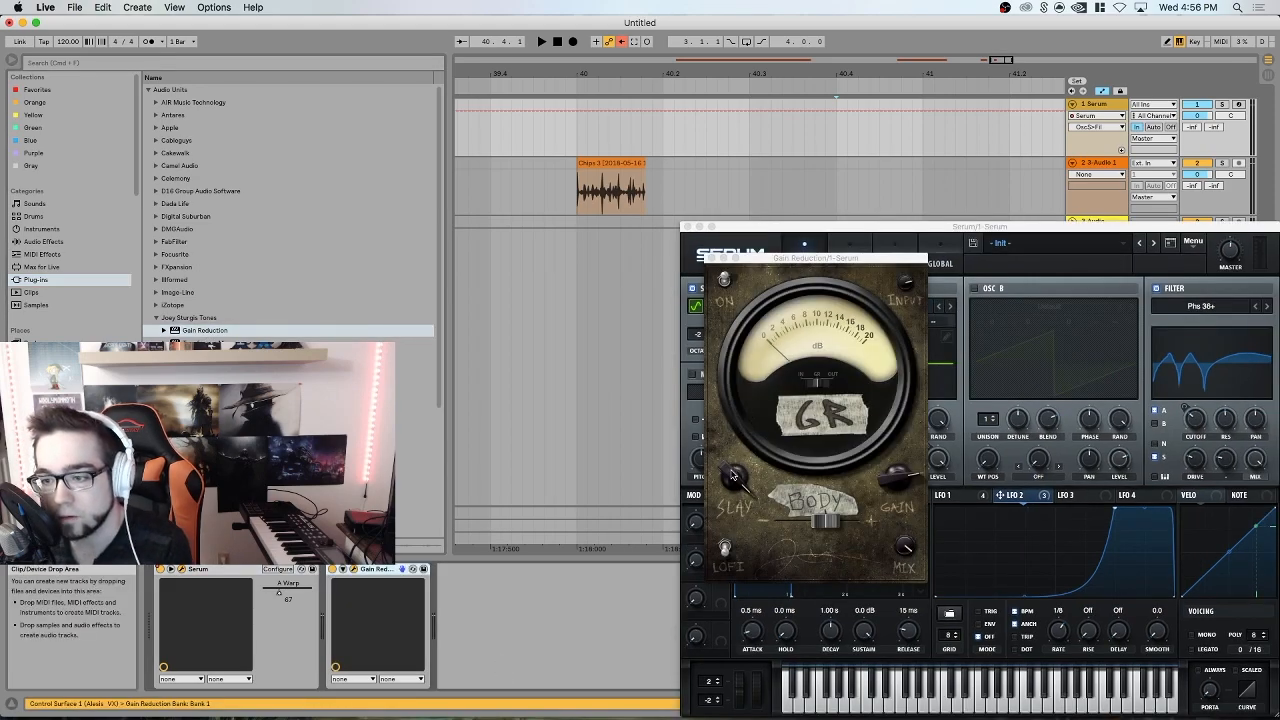
- Adjust the Slay amount of Gain Reduction while auditioning notes in a different octave
{"action": "left_click_drag", "start_coordinate": [733, 475], "coordinate": [726, 521]}
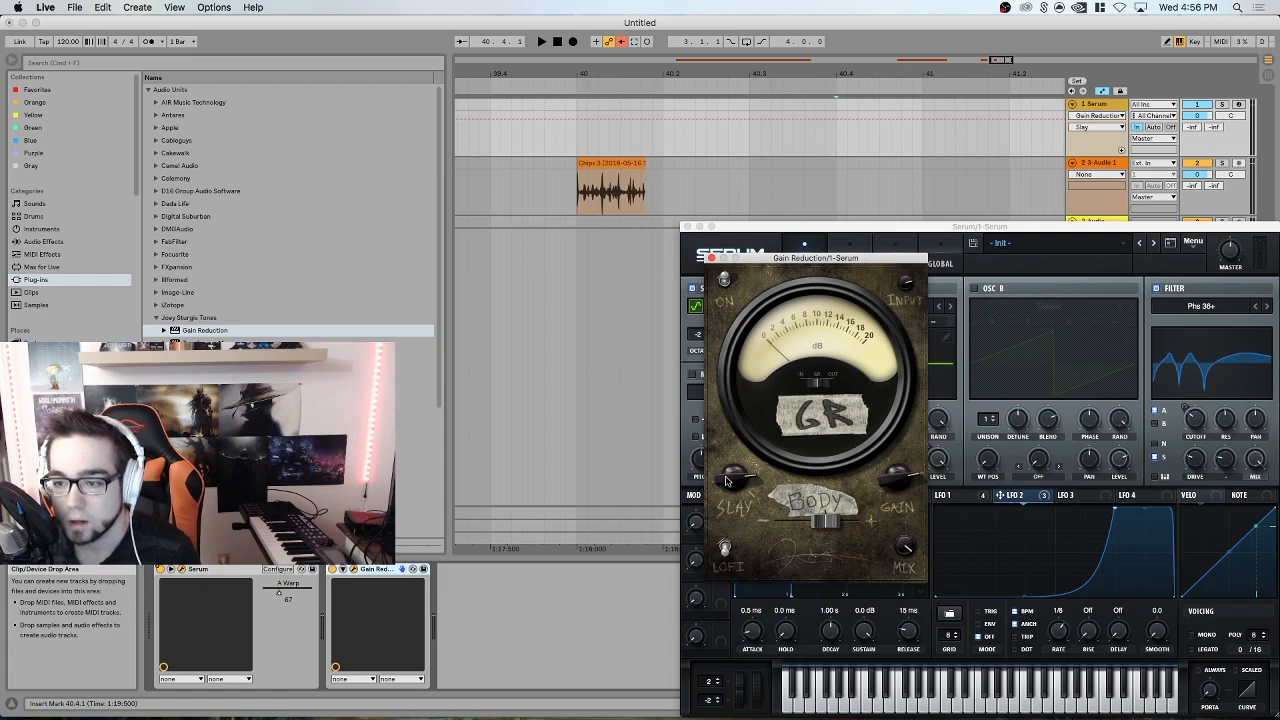
{"action": "left_click_drag", "start_coordinate": [739, 481], "coordinate": [747, 457]}
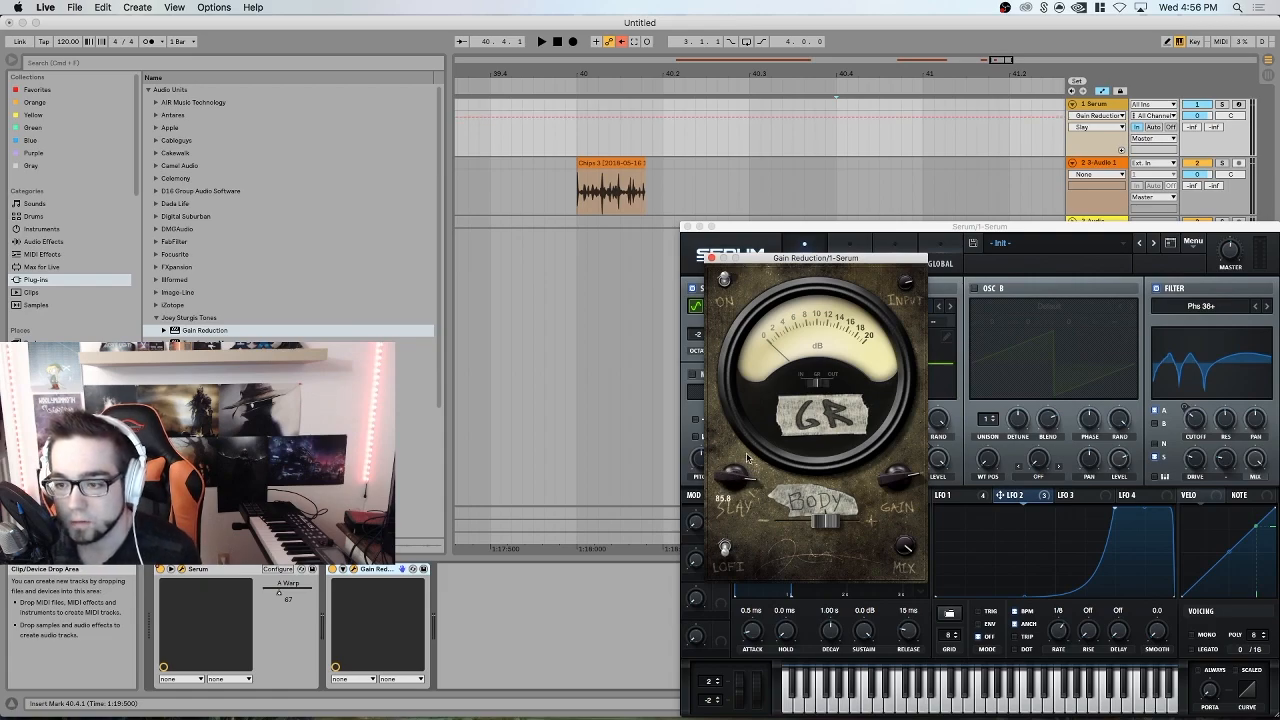
{"action": "left_click", "coordinate": [897, 482]}
{"action": "left_click", "coordinate": [733, 492]}
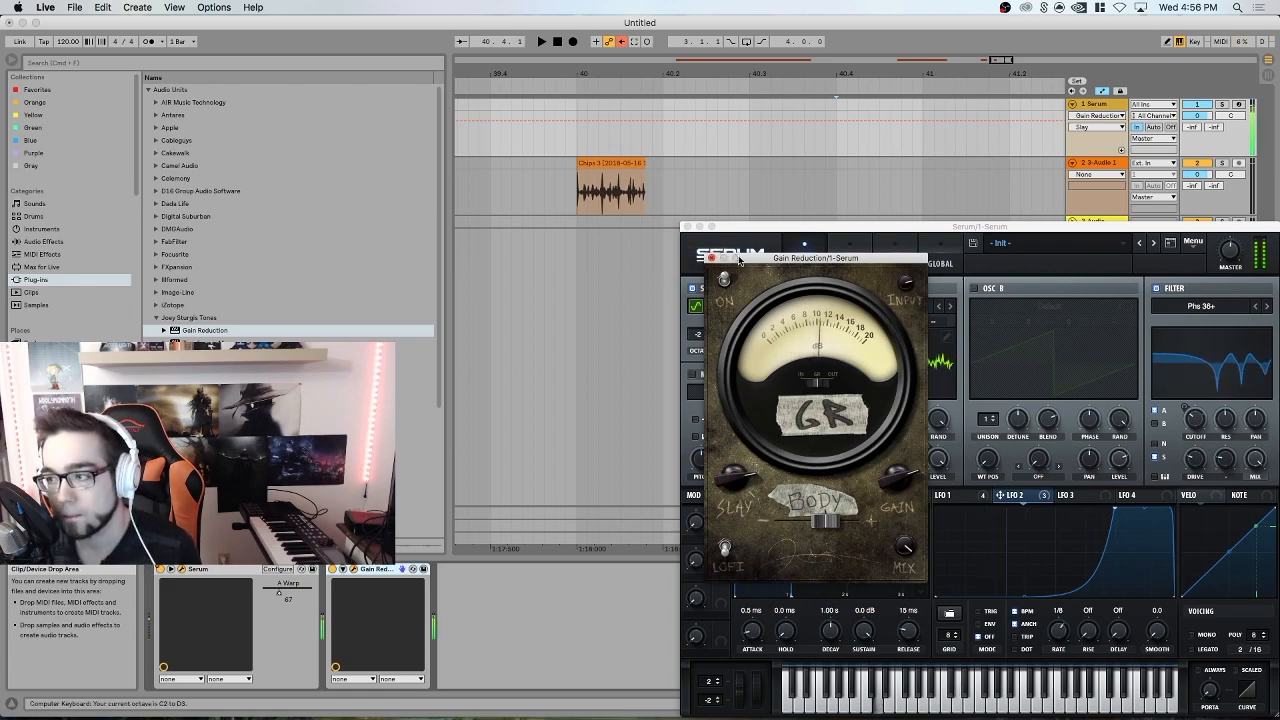
{"action": "key", "text": "z"}
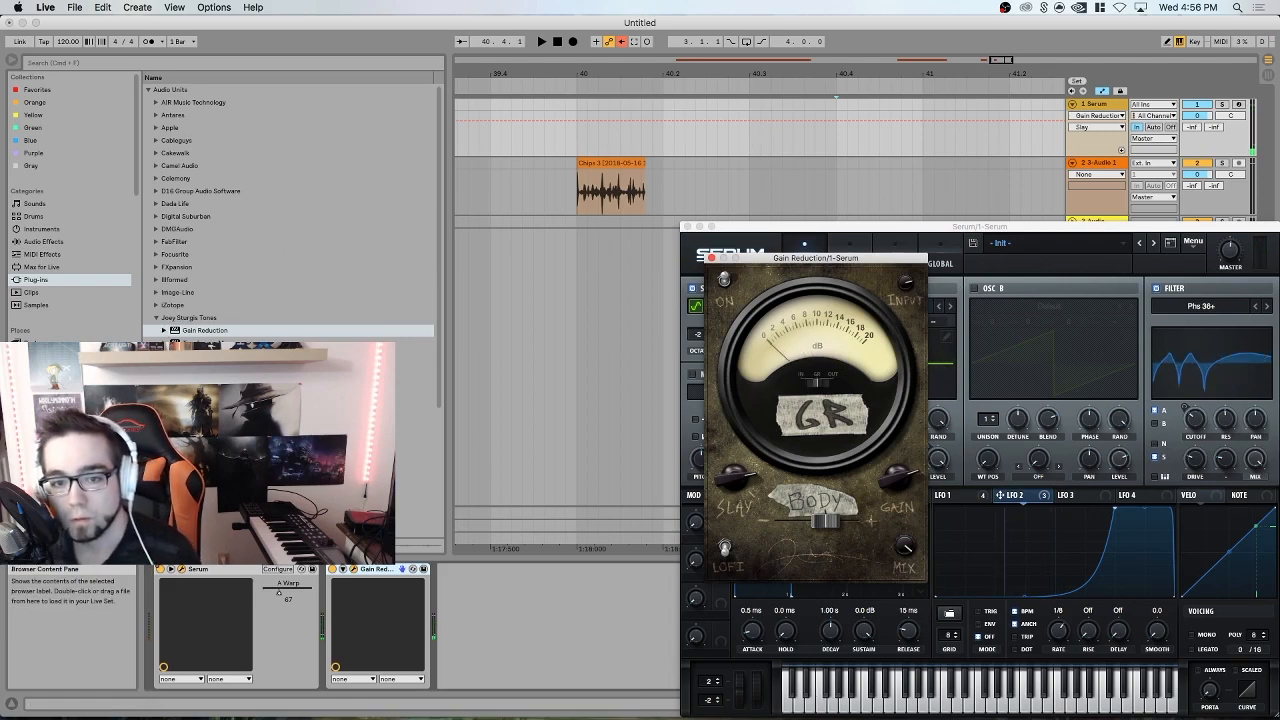
- Find the PSP N2O plug-in in the plug-in list and load it after Gain Reduction
{"action": "scroll", "coordinate": [230, 267], "scroll_direction": "down", "scroll_amount": 3}
{"action": "left_click", "coordinate": [205, 267]}
{"action": "scroll", "coordinate": [288, 210], "scroll_direction": "down", "scroll_amount": 5}
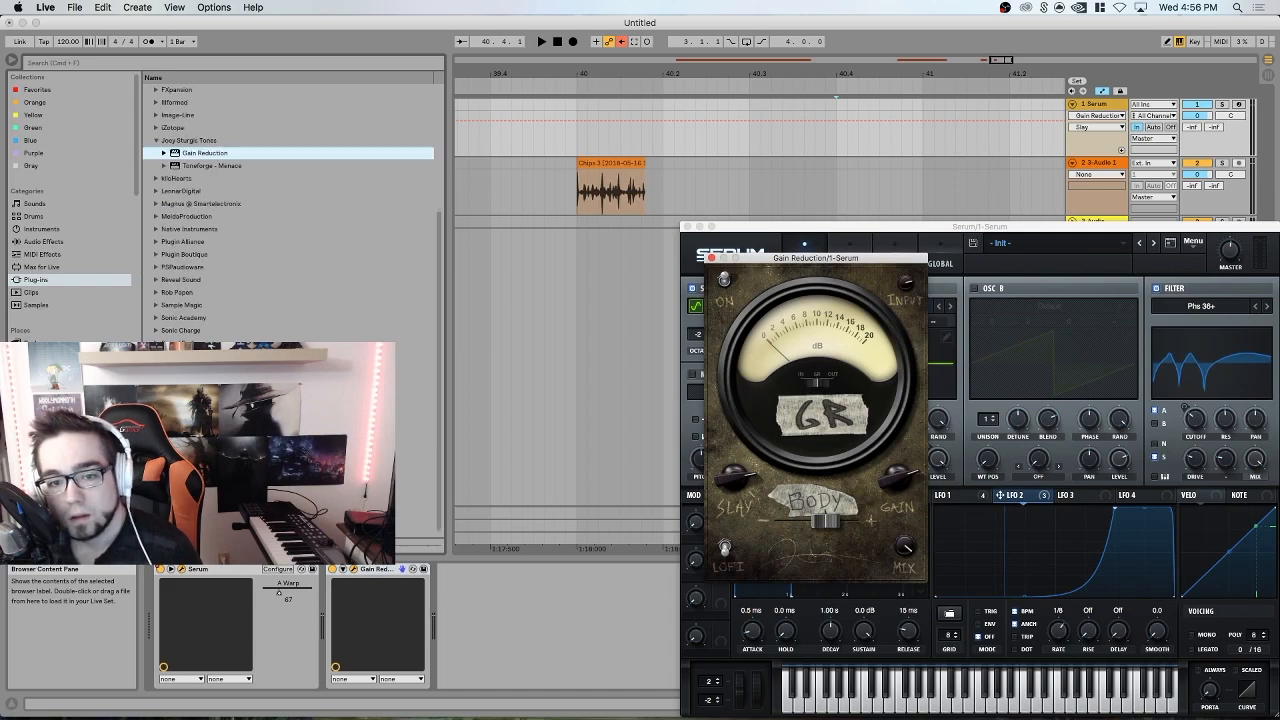
{"action": "scroll", "coordinate": [288, 210], "scroll_direction": "up", "scroll_amount": 5}
{"action": "scroll", "coordinate": [288, 210], "scroll_direction": "down", "scroll_amount": 5}
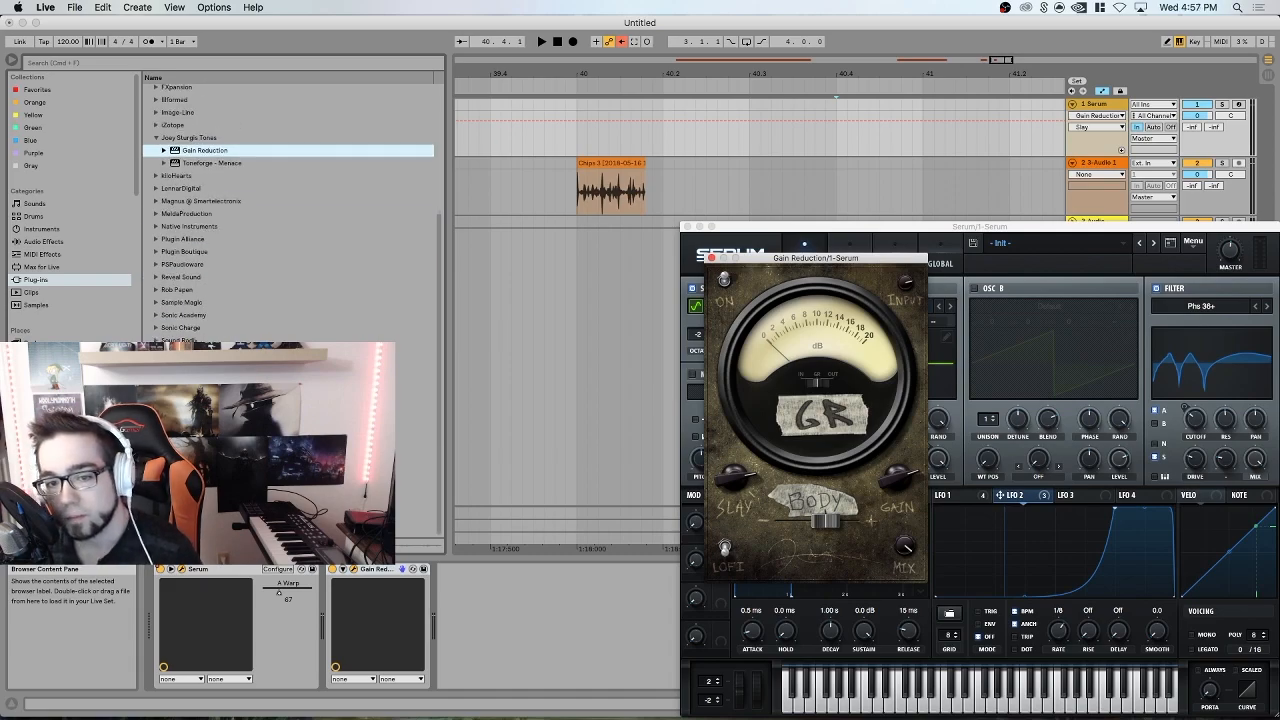
{"action": "scroll", "coordinate": [288, 210], "scroll_direction": "up", "scroll_amount": 7}
{"action": "scroll", "coordinate": [288, 210], "scroll_direction": "down", "scroll_amount": 3}
{"action": "left_click", "coordinate": [190, 378]}
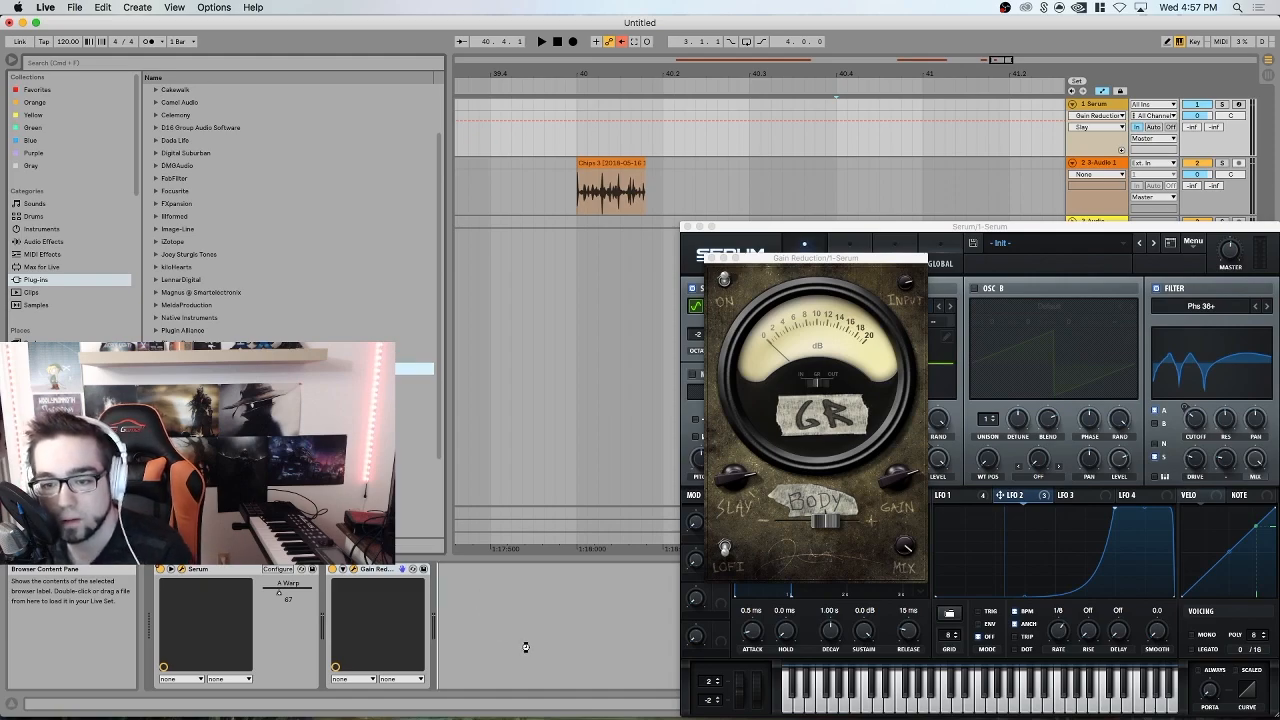
{"action": "left_click_drag", "start_coordinate": [525, 647], "coordinate": [532, 626]}
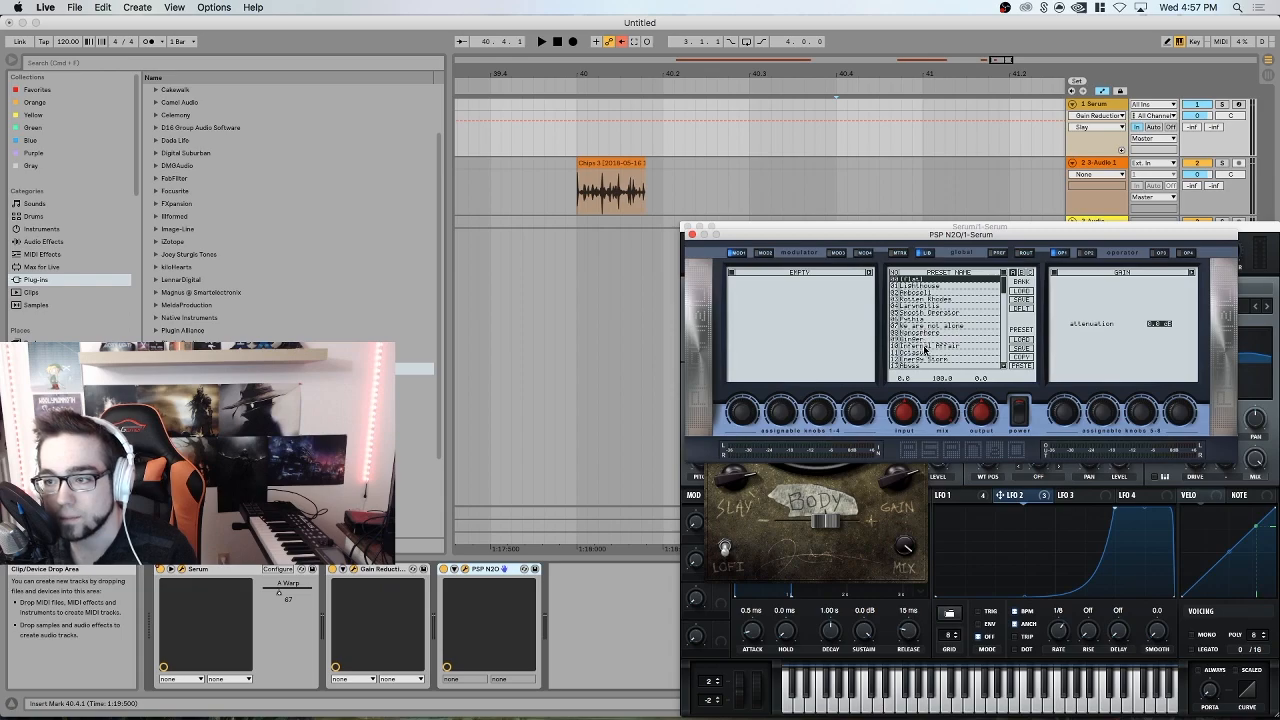
- Audition presets near the end of the PSP N2O preset list in different keyboard octaves
{"action": "left_click", "coordinate": [925, 350]}
{"action": "left_click", "coordinate": [937, 358]}
{"action": "scroll", "coordinate": [939, 327], "scroll_direction": "down", "scroll_amount": 10}
{"action": "scroll", "coordinate": [939, 327], "scroll_direction": "down", "scroll_amount": 5}
{"action": "left_click", "coordinate": [940, 340]}
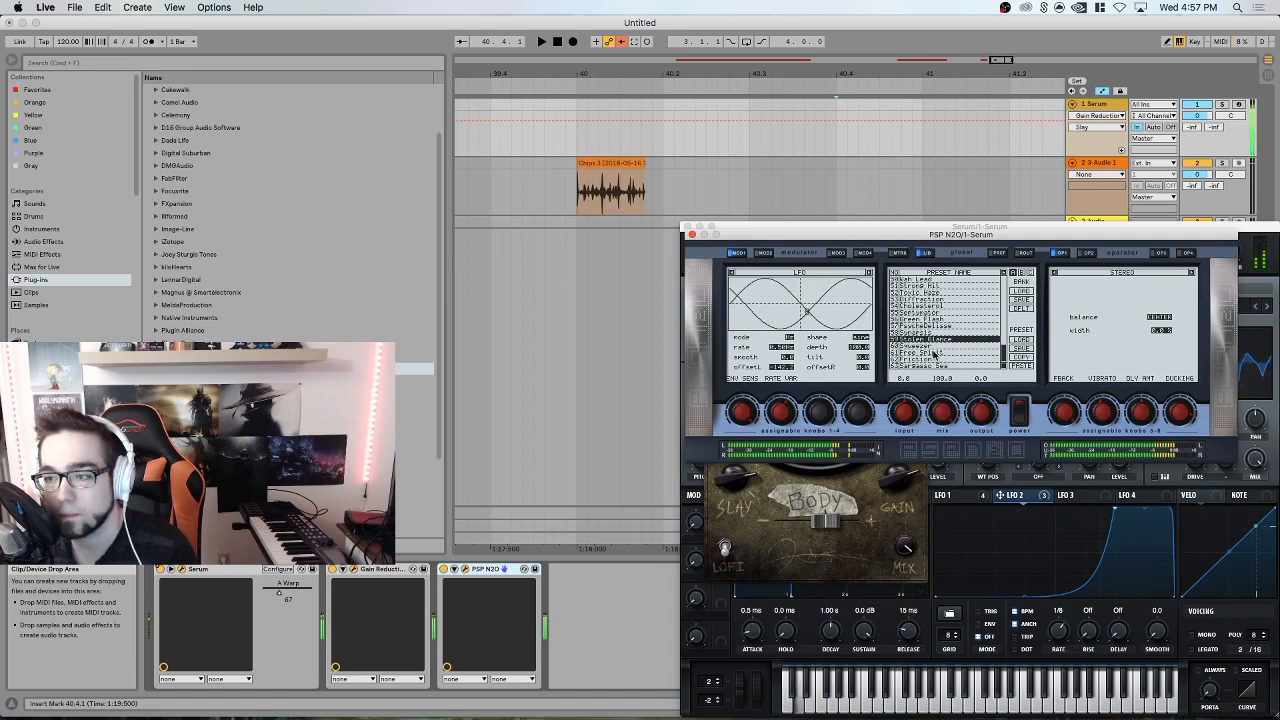
{"action": "key", "text": "x"}
{"action": "key", "text": "z"}
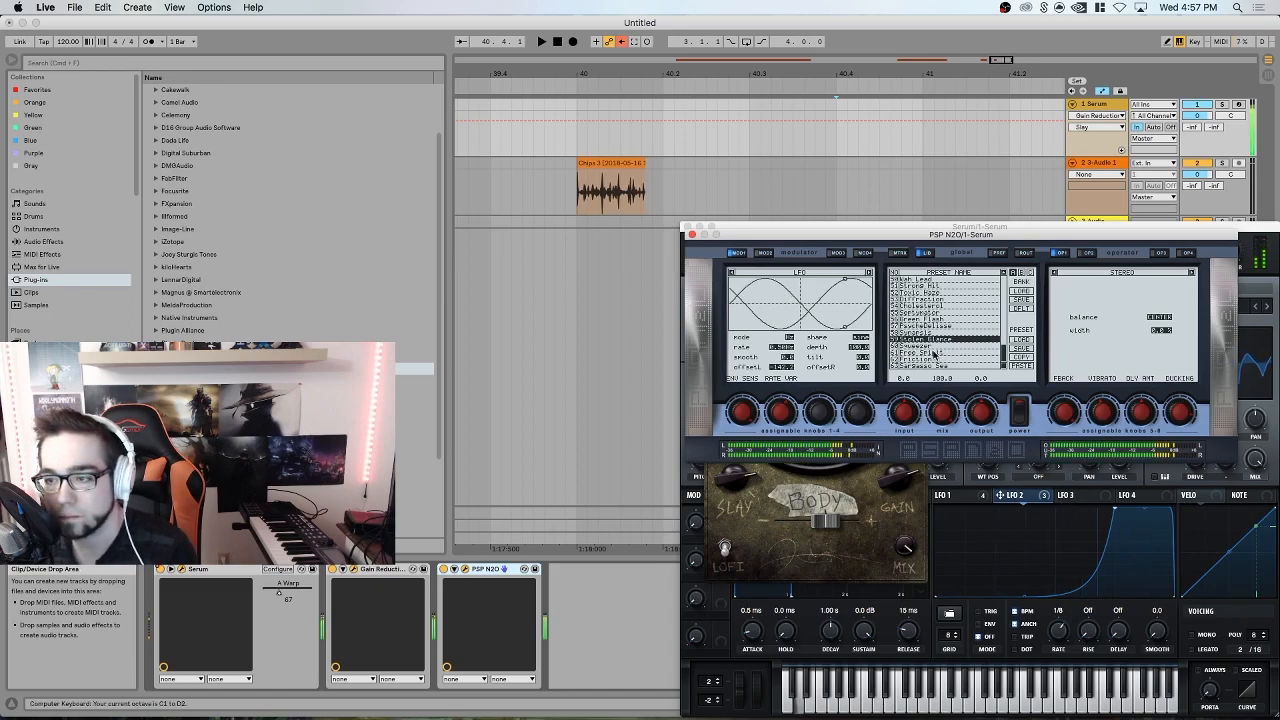
- Audition other PSP N2O presets from the middle of the preset list
{"action": "scroll", "coordinate": [938, 333], "scroll_direction": "up", "scroll_amount": 2}
{"action": "scroll", "coordinate": [938, 333], "scroll_direction": "up", "scroll_amount": 5}
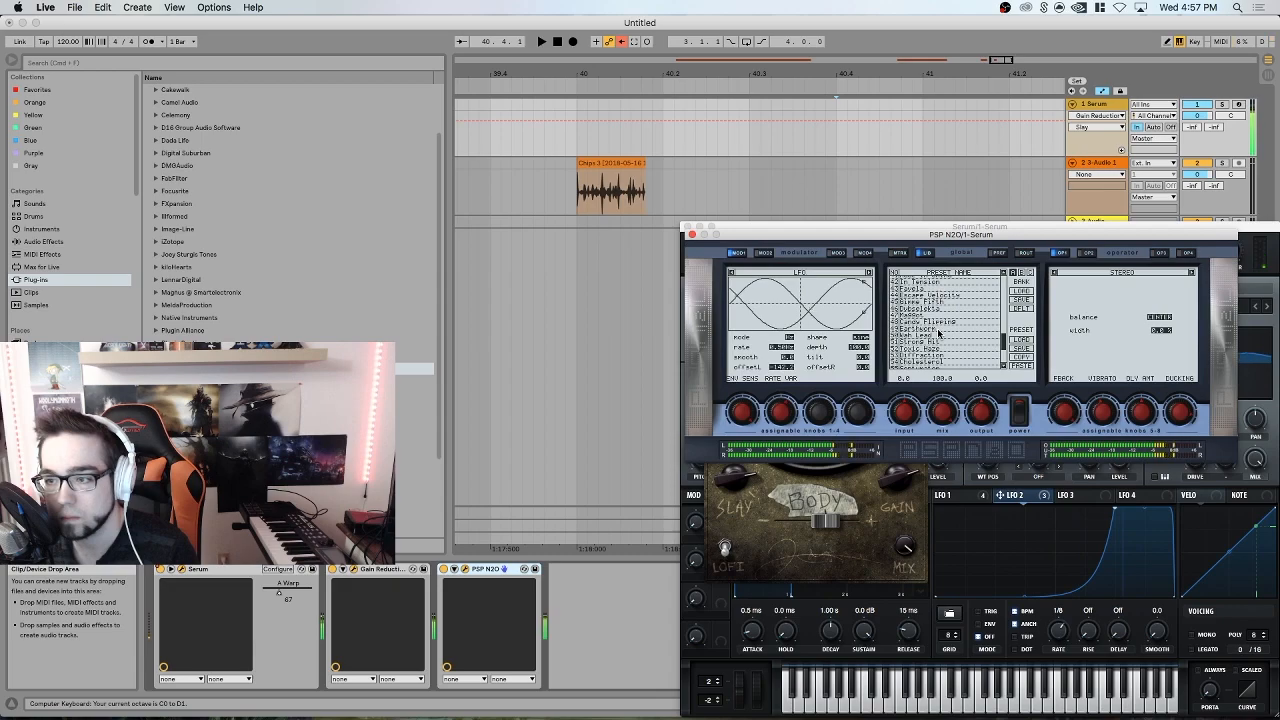
{"action": "left_click", "coordinate": [928, 313]}
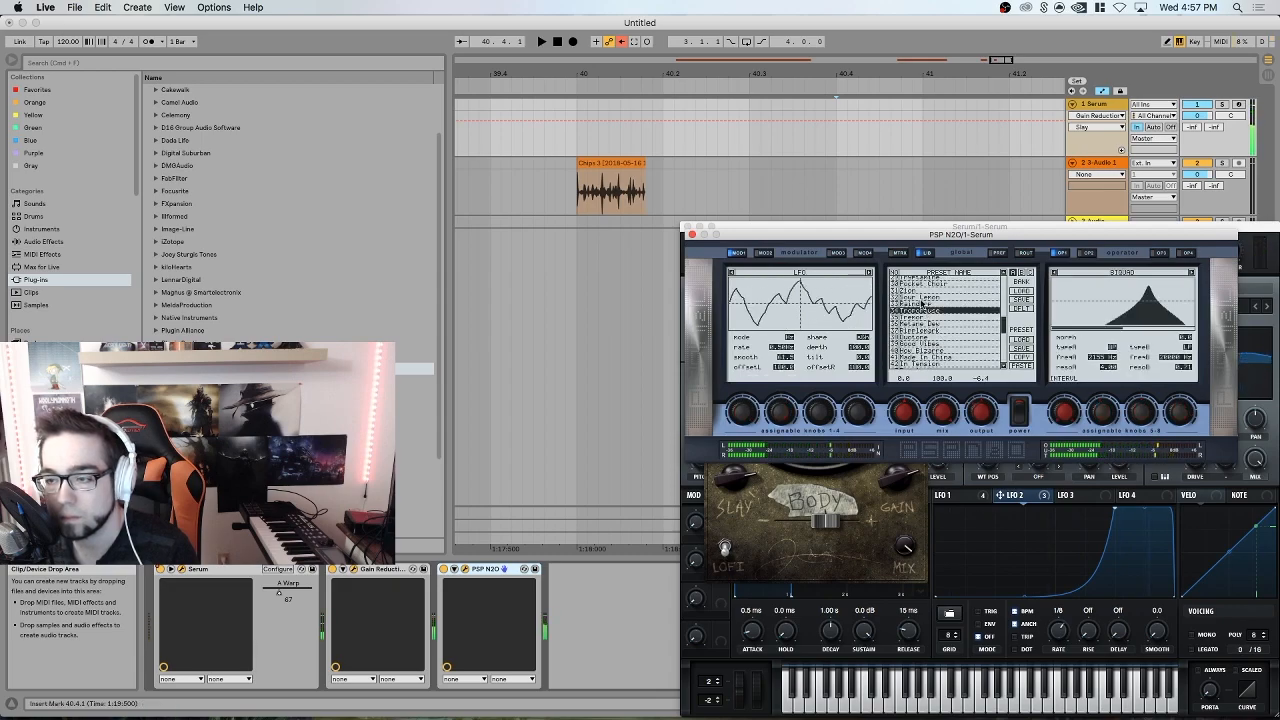
{"action": "left_click", "coordinate": [930, 297]}
{"action": "scroll", "coordinate": [928, 322], "scroll_direction": "up", "scroll_amount": 3}
{"action": "scroll", "coordinate": [928, 322], "scroll_direction": "up", "scroll_amount": 5}
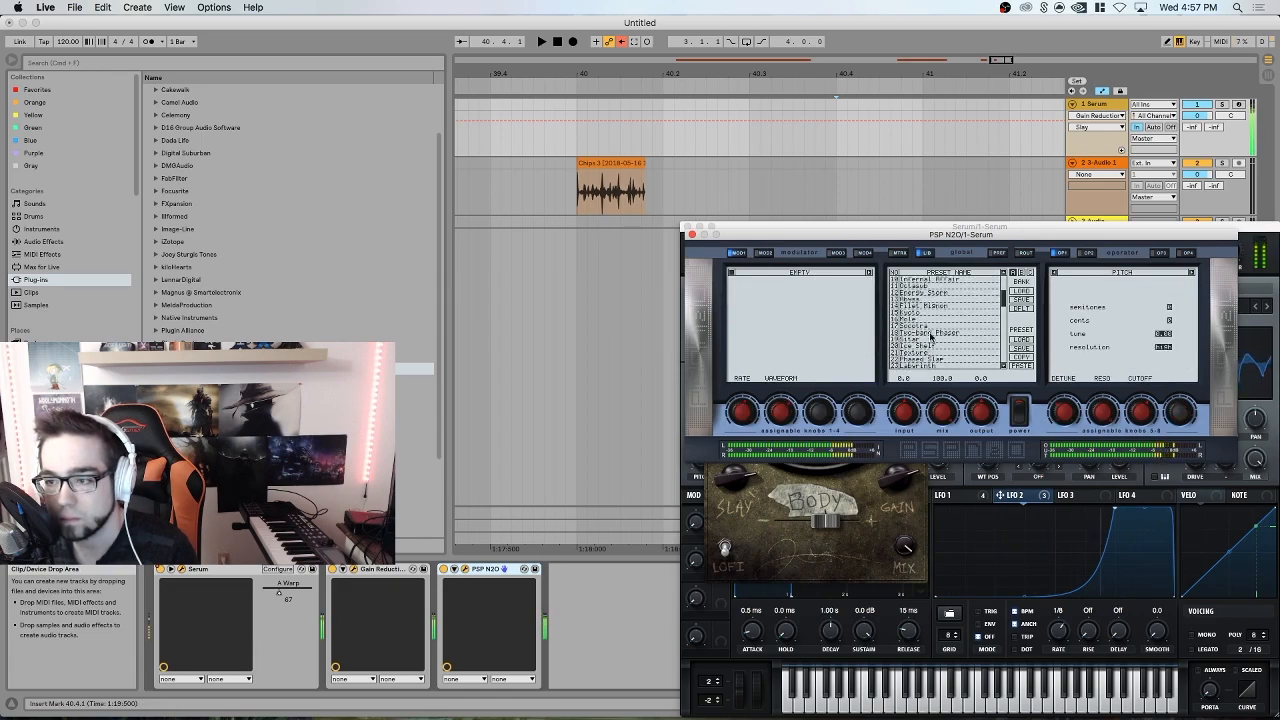
- Load preset 11 in PSP N2O, lower its mix to about 21 and audition it in another octave
{"action": "left_click", "coordinate": [922, 318]}
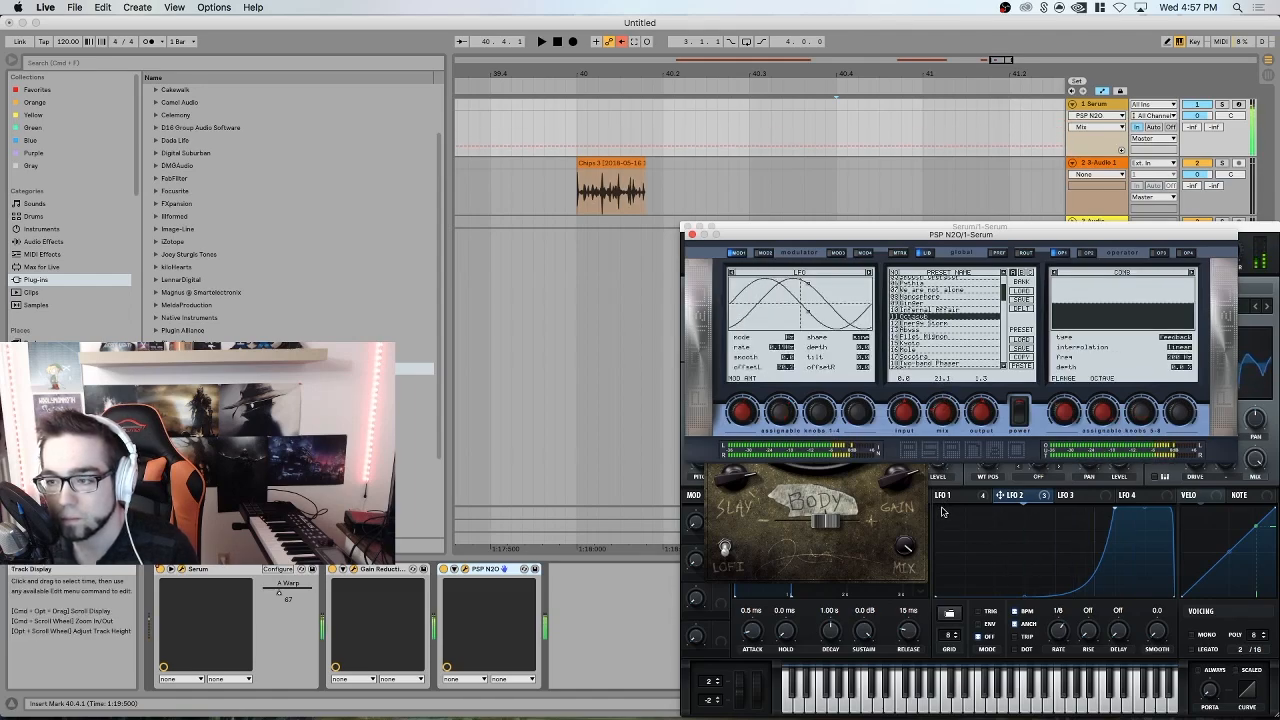
{"action": "left_click", "coordinate": [492, 571]}
{"action": "key", "text": "x"}
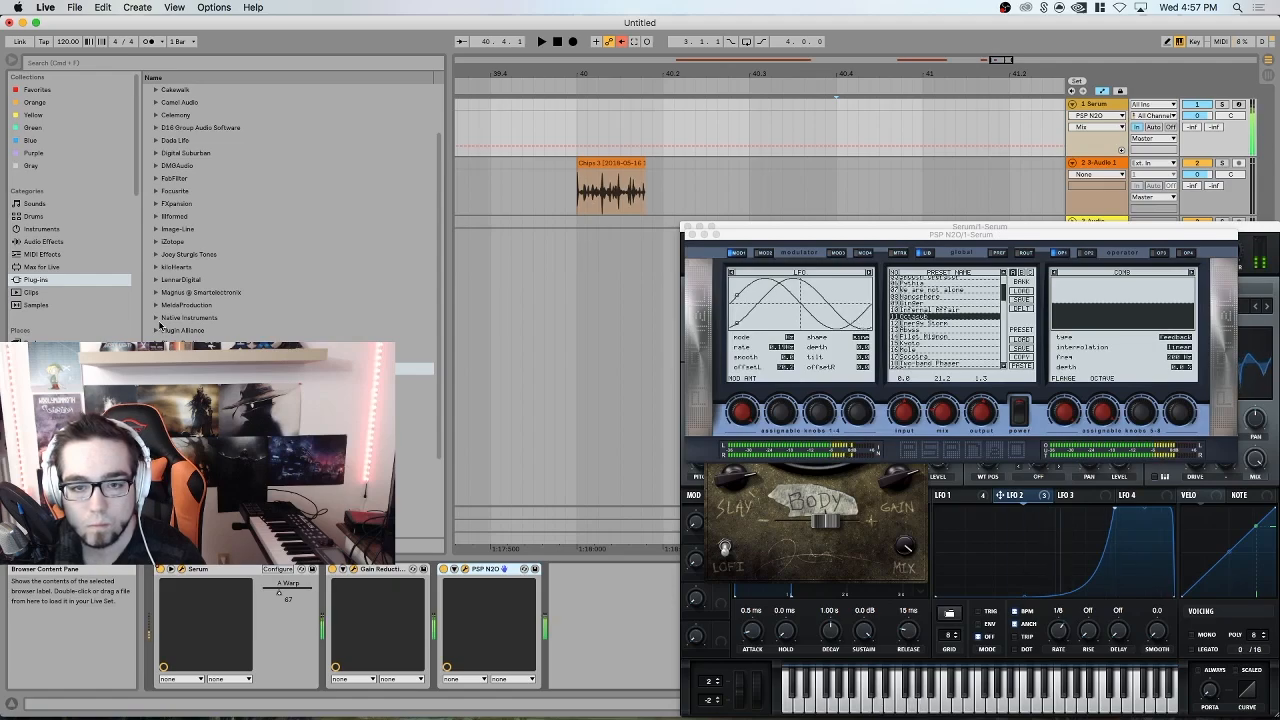
- Load Native Instruments' Reaktor5 FX after PSP N2O and browse its disks to the Twisted Tools - Buffeater folder
{"action": "left_click", "coordinate": [157, 318]}
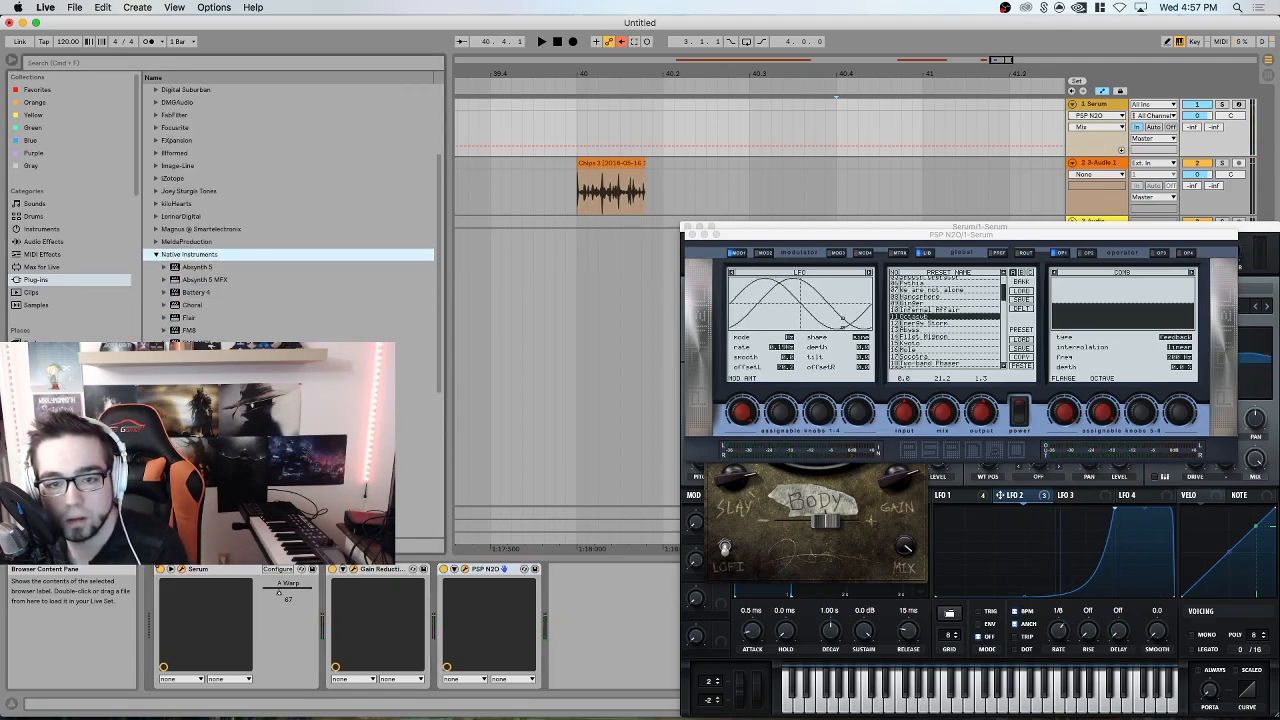
{"action": "left_click", "coordinate": [205, 445]}
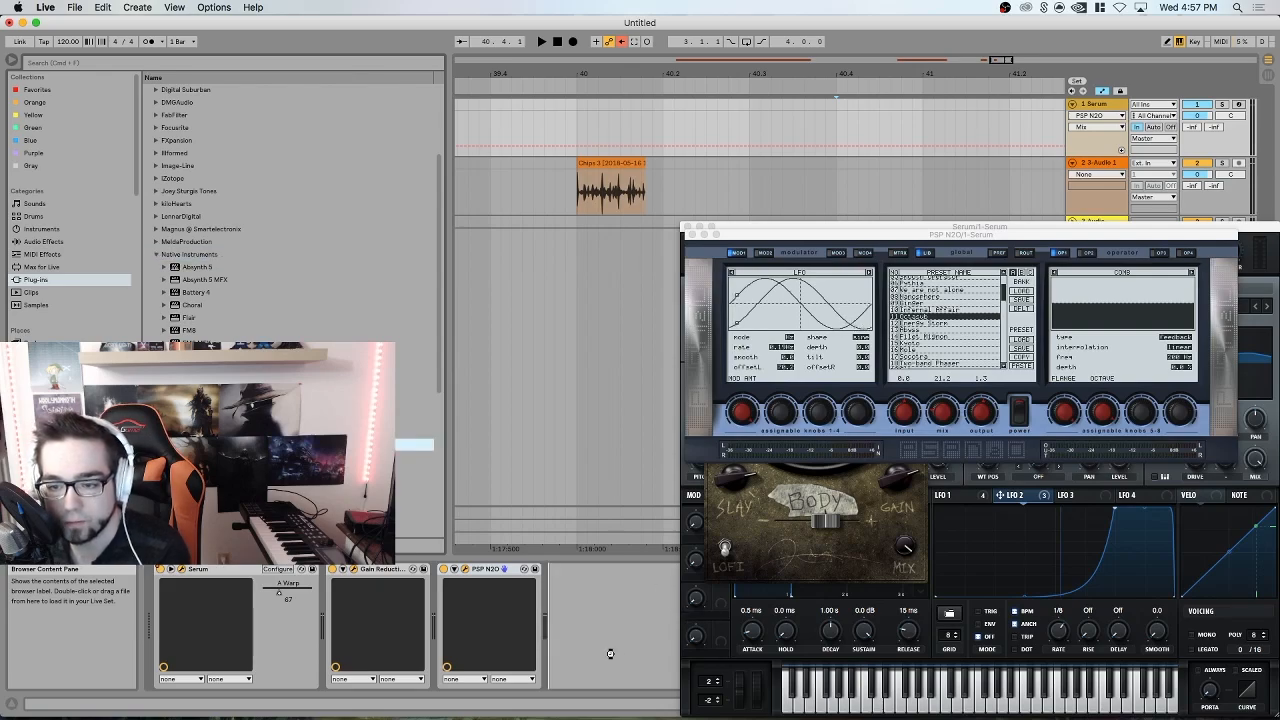
{"action": "left_click_drag", "start_coordinate": [582, 527], "coordinate": [609, 491]}
{"action": "left_click", "coordinate": [826, 304]}
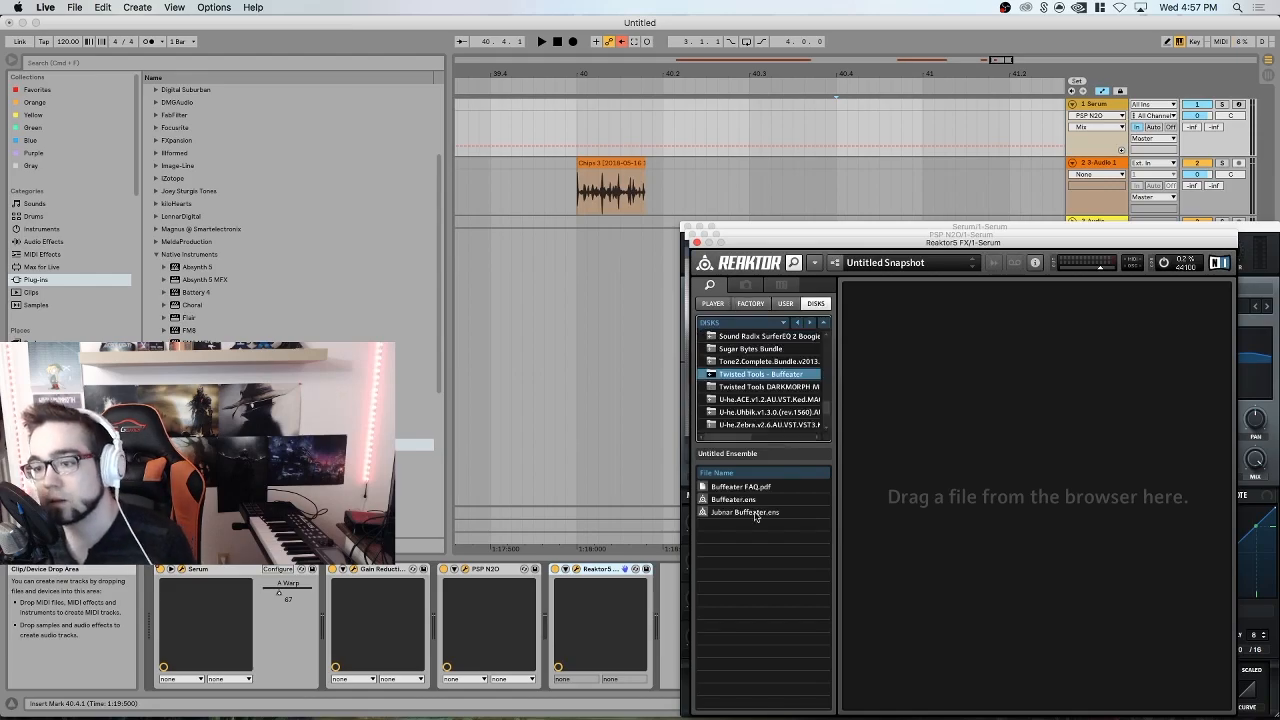
- Load Jubnar Buffeater.ens in Reaktor5 FX and extend the F2 note to fill the Serum track's one-beat MIDI clip while auditioning it
{"action": "left_click", "coordinate": [737, 512]}
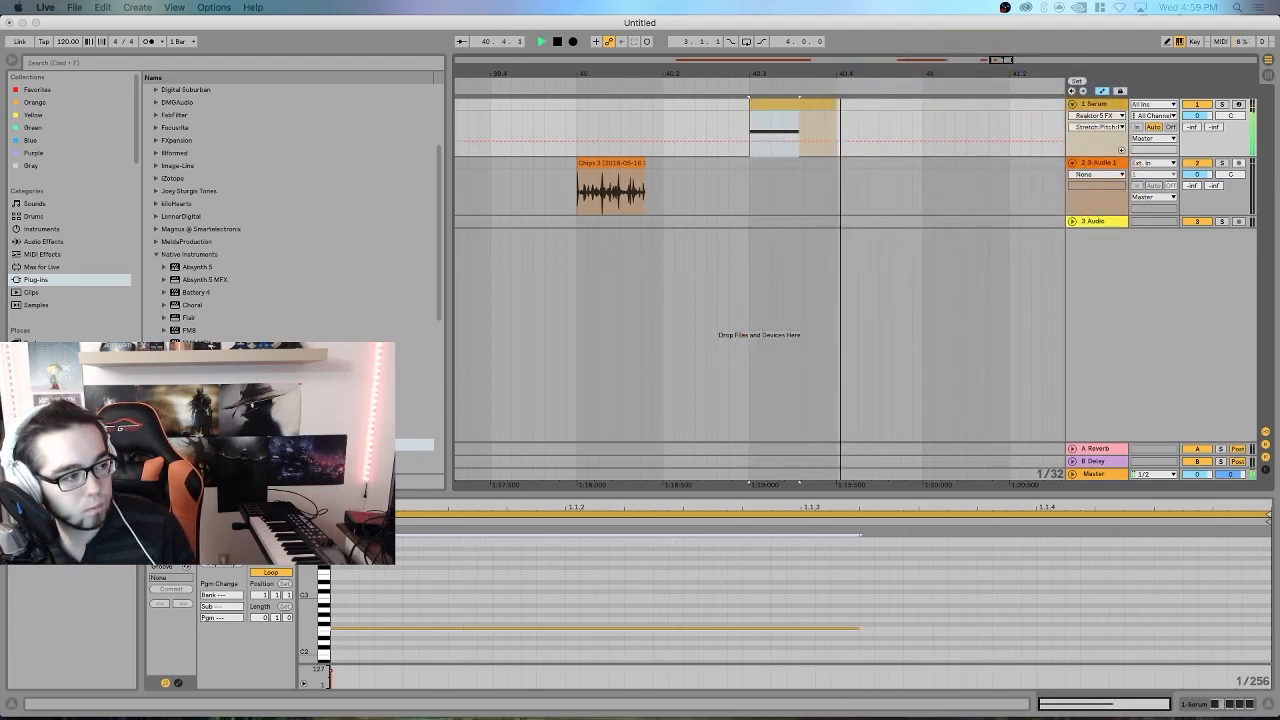
{"action": "key", "text": "space"}
{"action": "key", "text": "space"}
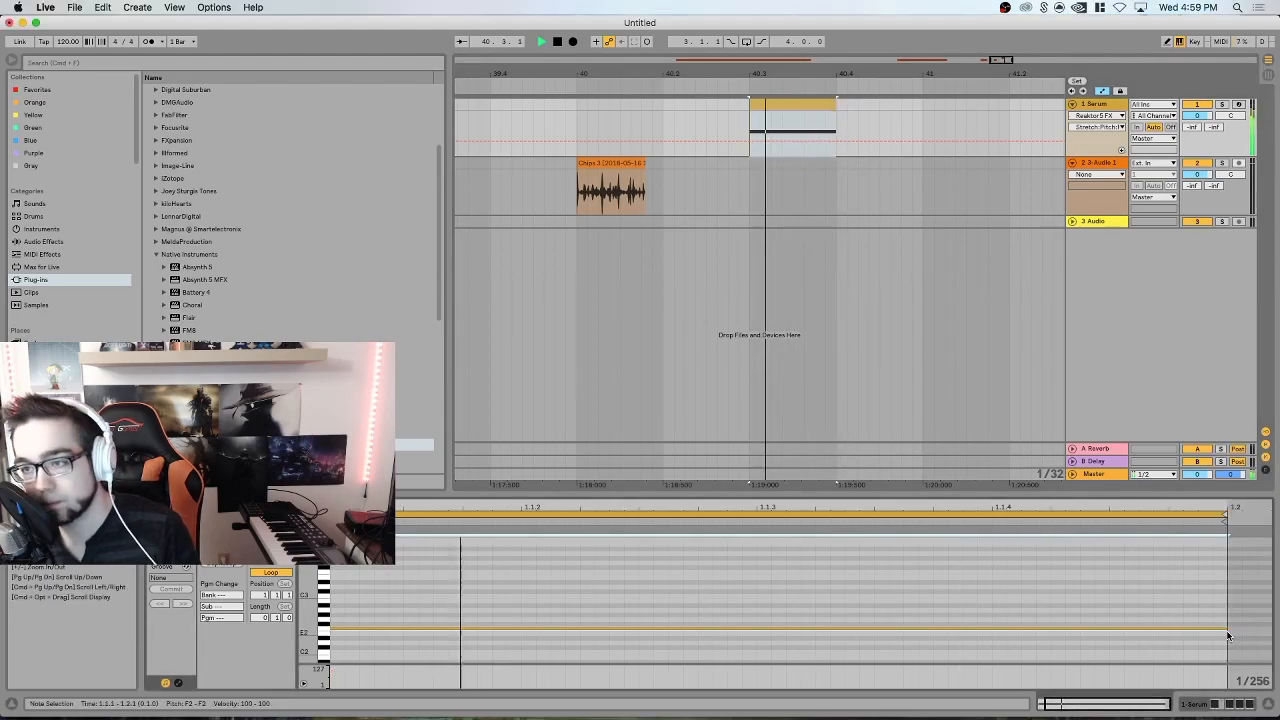
{"action": "key", "text": "space"}
- Select the MIDI note in the Serum clip and audition it transposed to different octaves
{"action": "left_click_drag", "start_coordinate": [410, 661], "coordinate": [522, 512]}
{"action": "key", "text": "space"}
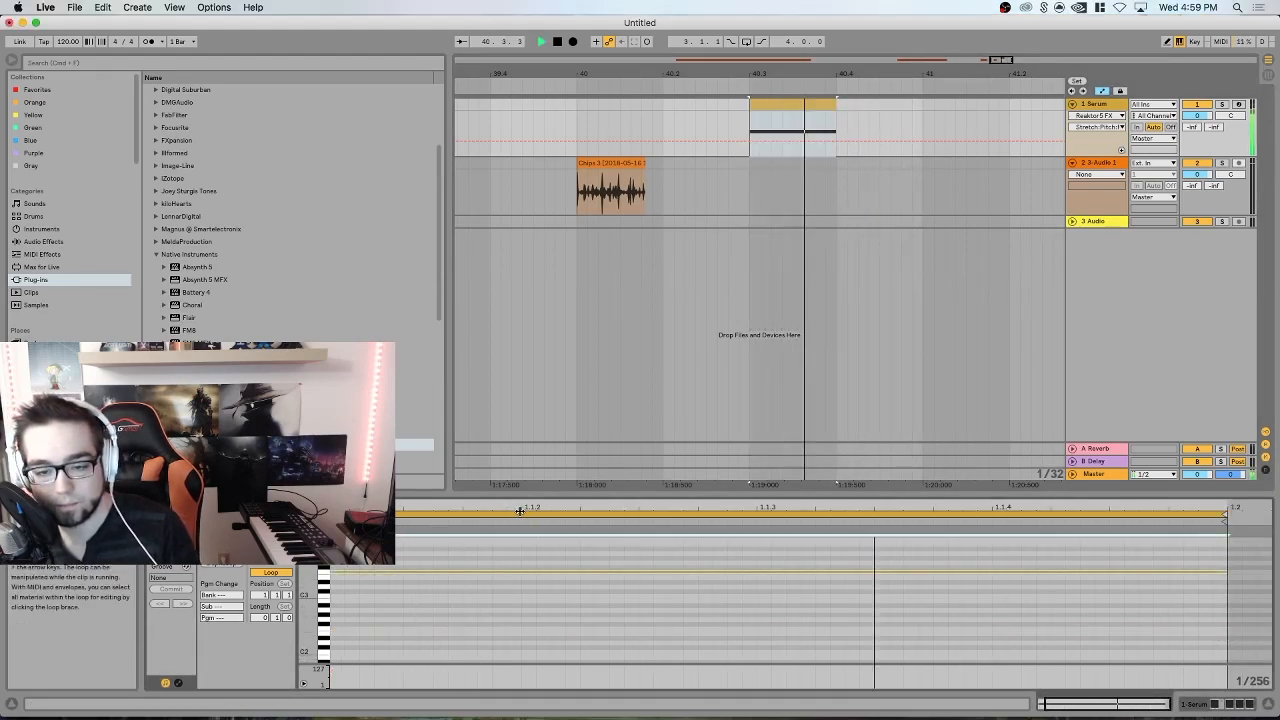
{"action": "key", "text": "shift+Down"}
{"action": "key", "text": "shift+Down"}
{"action": "key", "text": "shift+Down"}
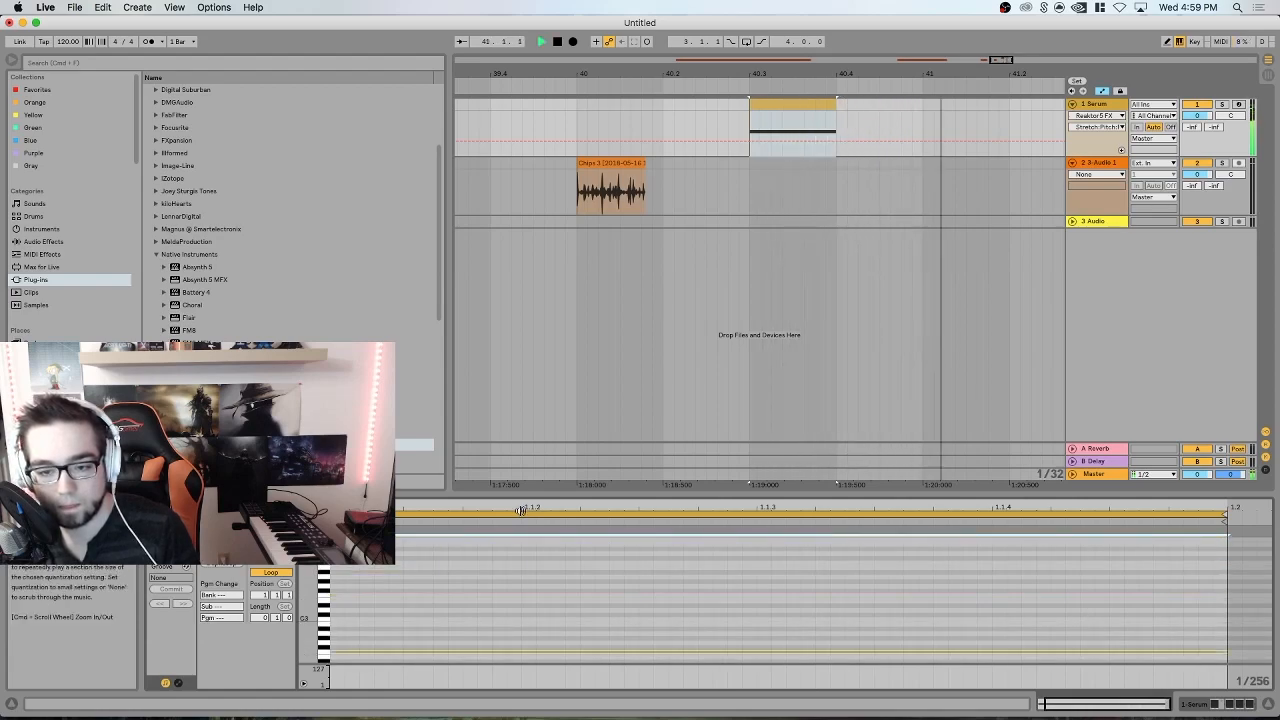
{"action": "key", "text": "shift+Down"}
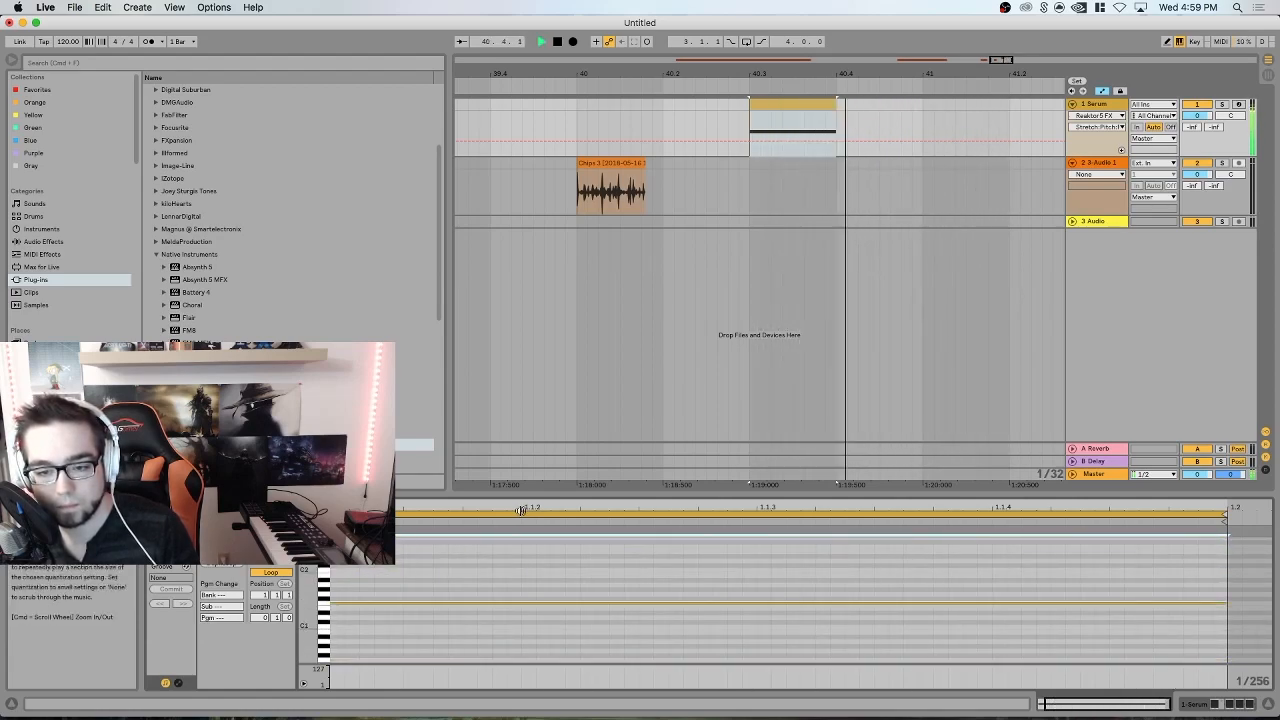
{"action": "key", "text": "shift+Up"}
{"action": "key", "text": "space"}
{"action": "key", "text": "space"}
{"action": "key", "text": "space"}
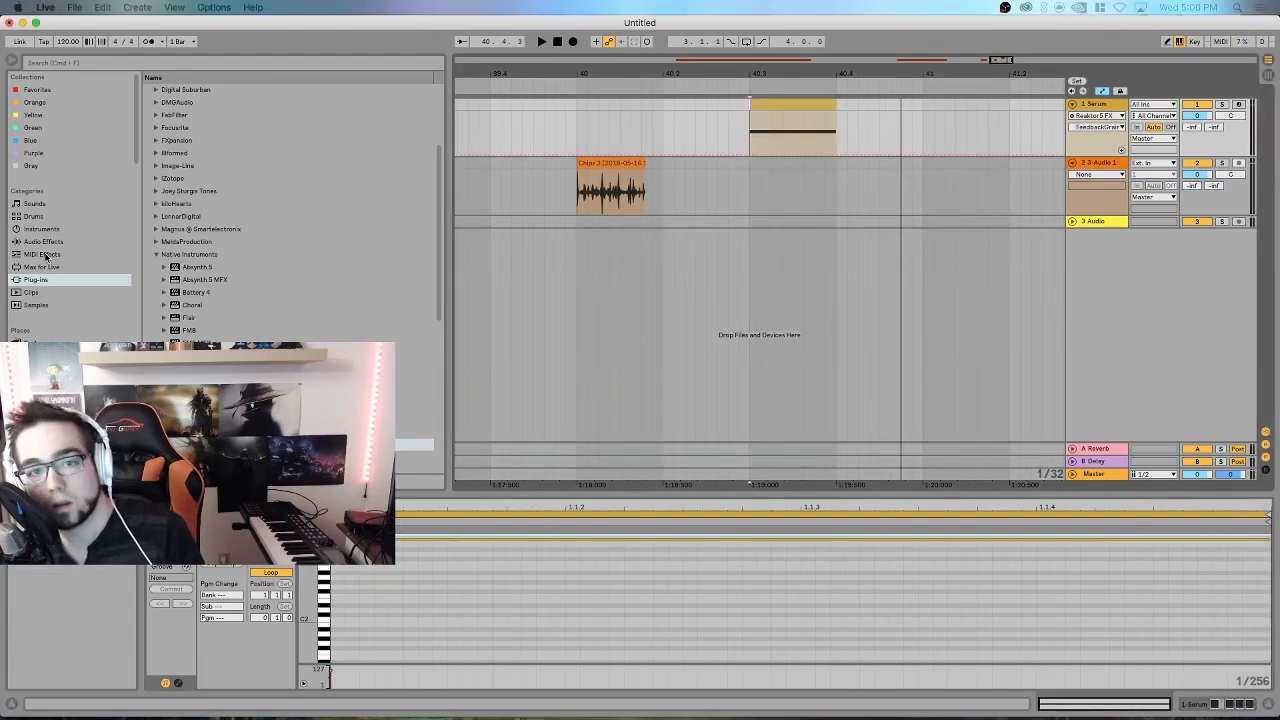
- Add an Arpeggiator before Serum, swap in its Ubiquitous.adv preset and audition the result
{"action": "left_click", "coordinate": [44, 255]}
{"action": "left_click_drag", "start_coordinate": [181, 90], "coordinate": [775, 143]}
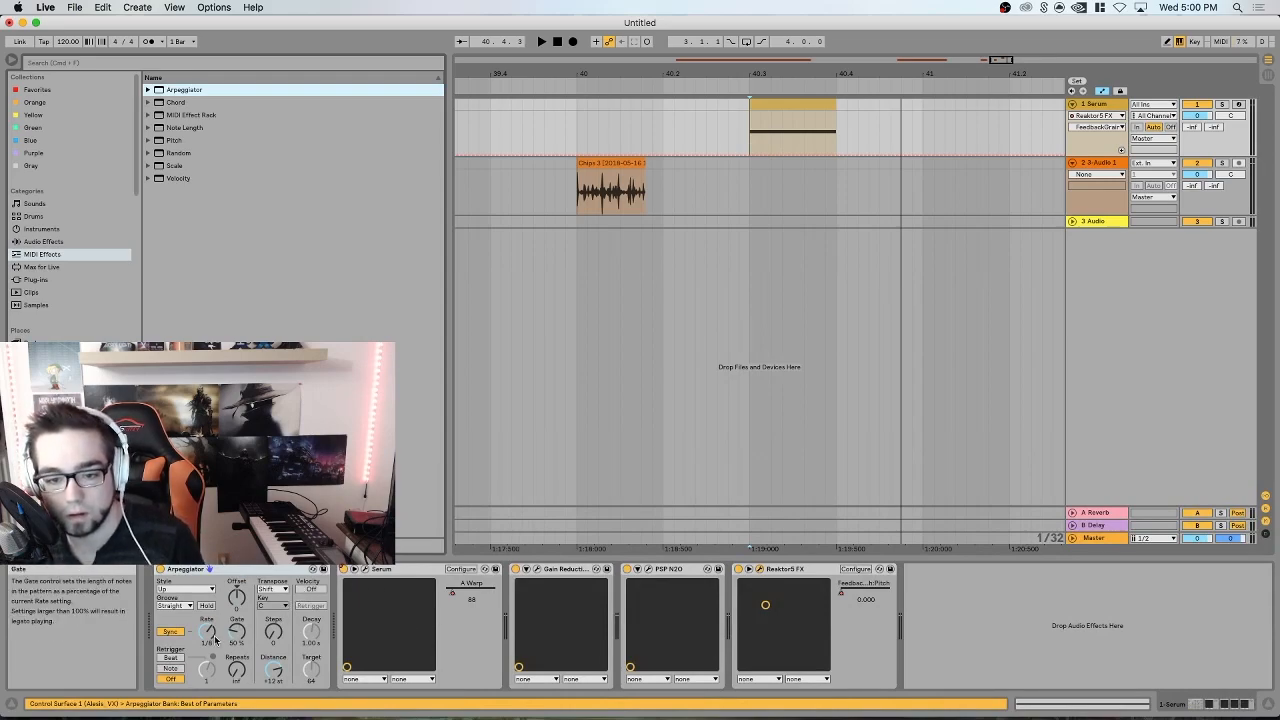
{"action": "left_click", "coordinate": [313, 568]}
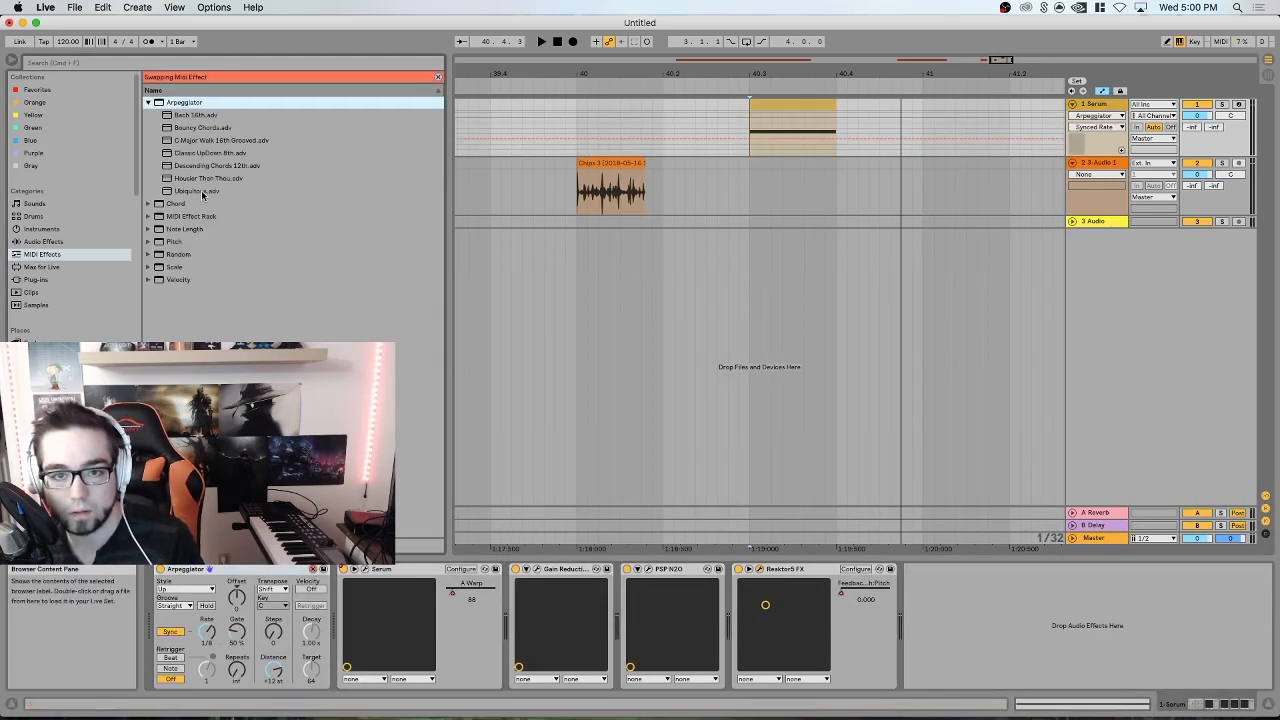
{"action": "left_click", "coordinate": [202, 192]}
{"action": "left_click", "coordinate": [208, 631]}
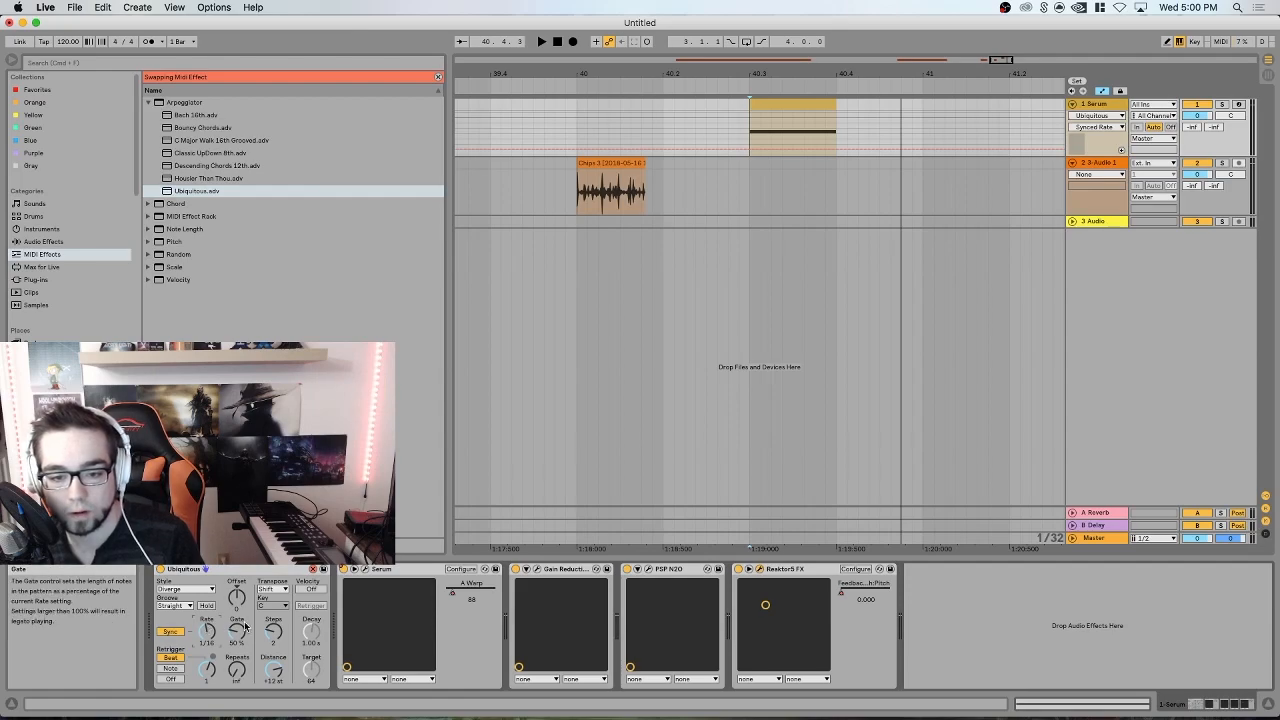
{"action": "key", "text": "space"}
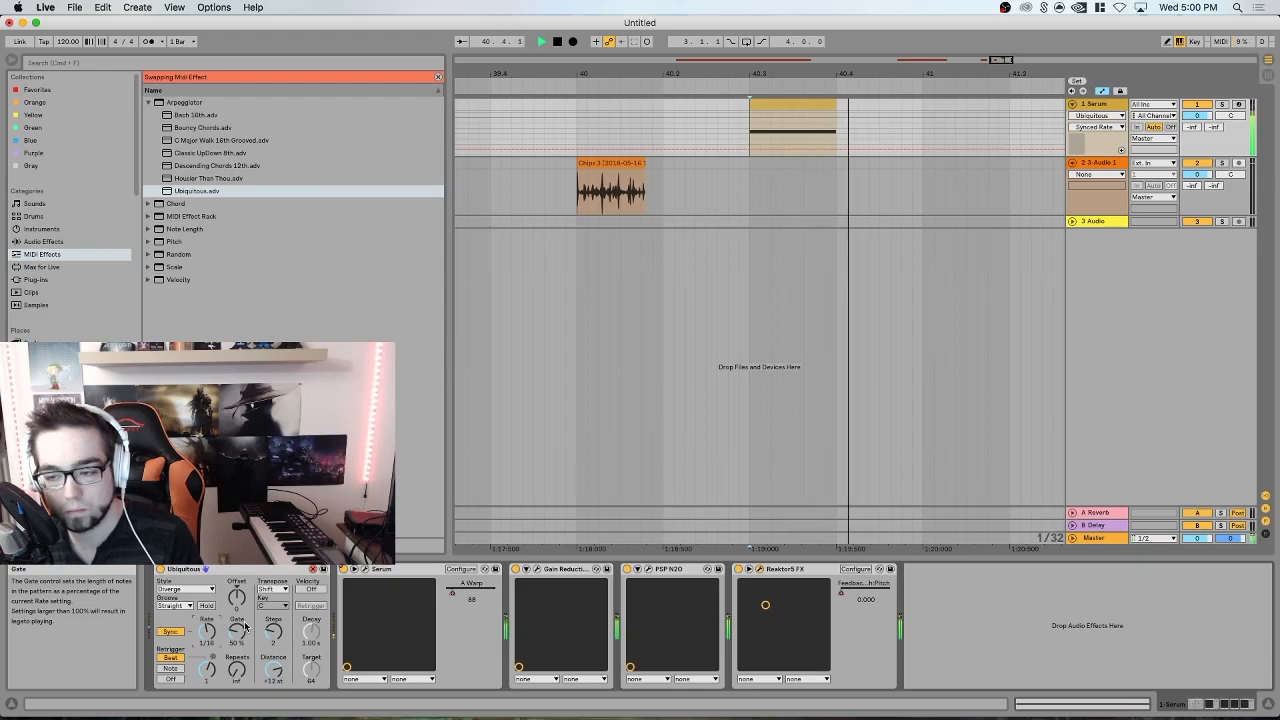
- Extend the Serum clip and its note to one bar and audition it with the default Arpeggiator at rate 1/4 and gate 46 %
{"action": "double_click", "coordinate": [755, 122]}
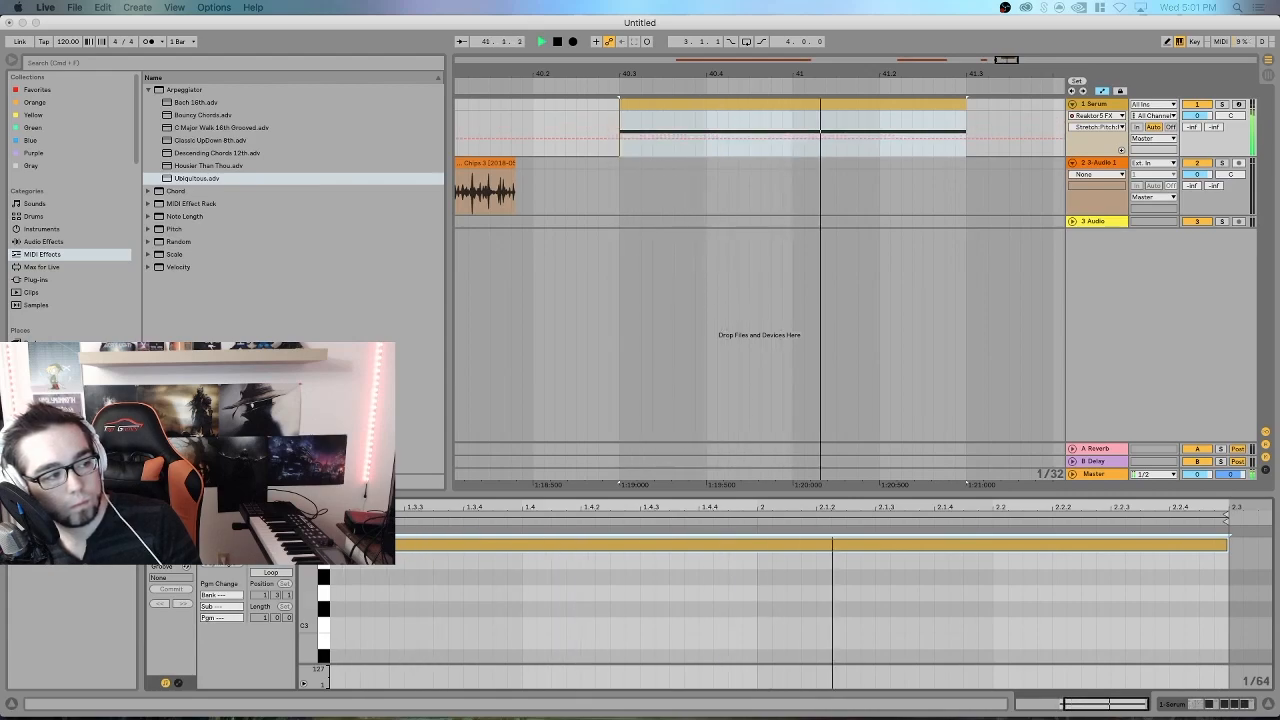
{"action": "key", "text": "space"}
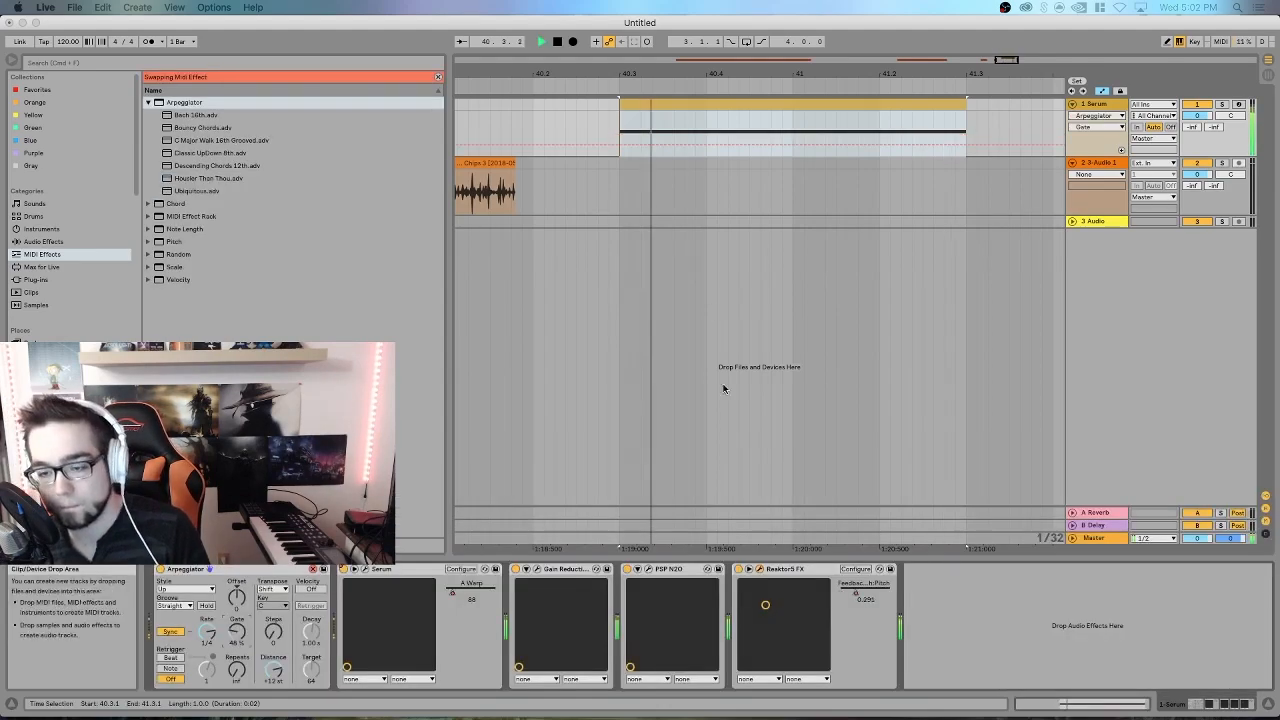
{"action": "key", "text": "space"}
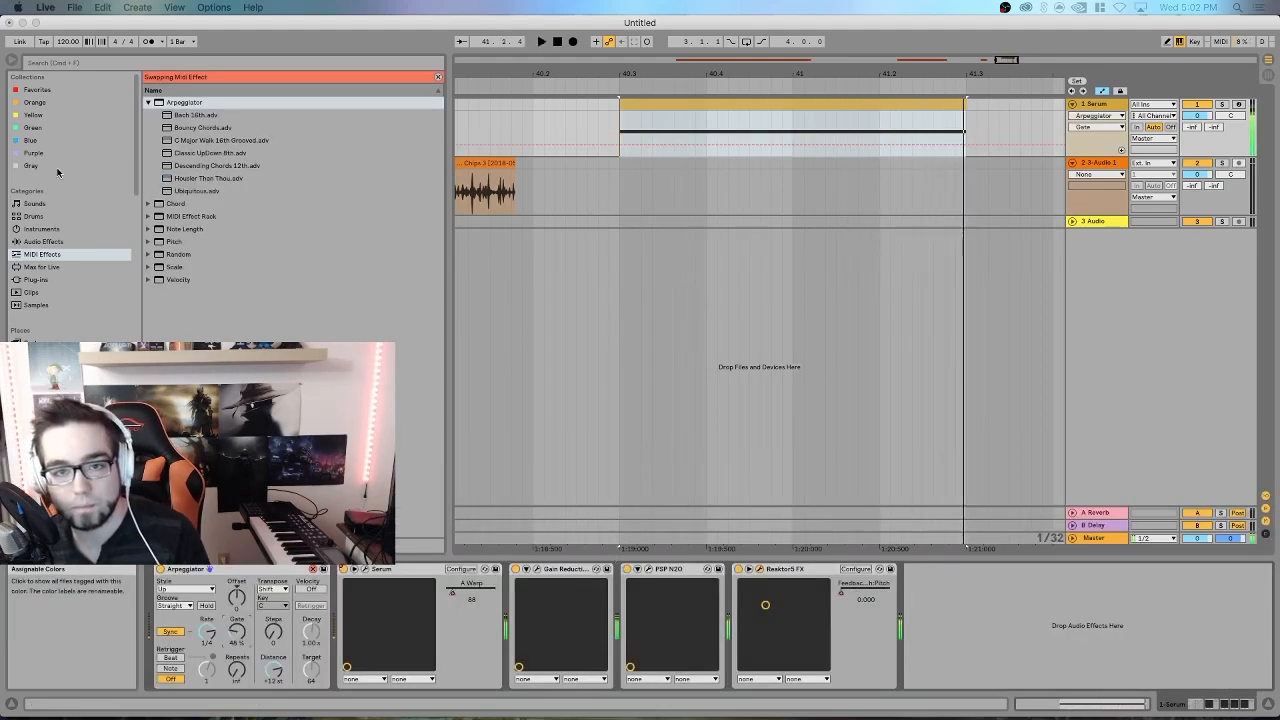
- Add a Frequency Shifter audio effect after Reaktor5 FX on the Serum track
{"action": "left_click", "coordinate": [27, 241]}
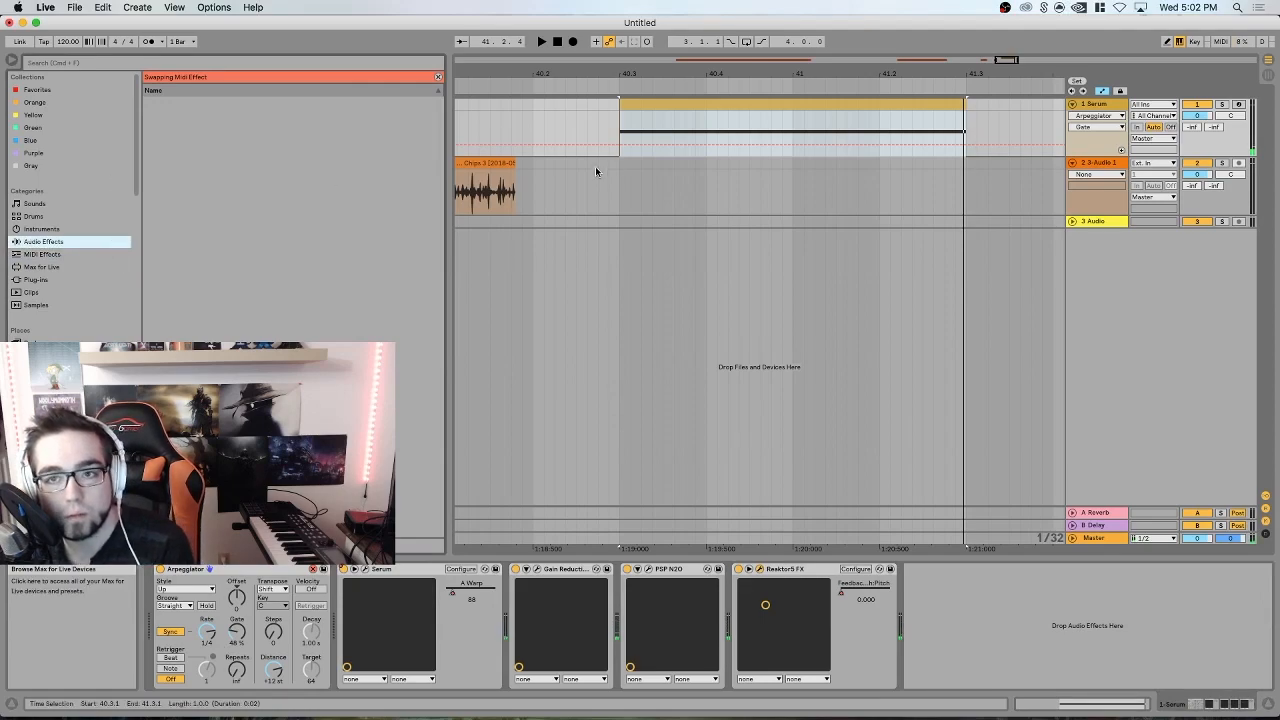
{"action": "left_click", "coordinate": [436, 76]}
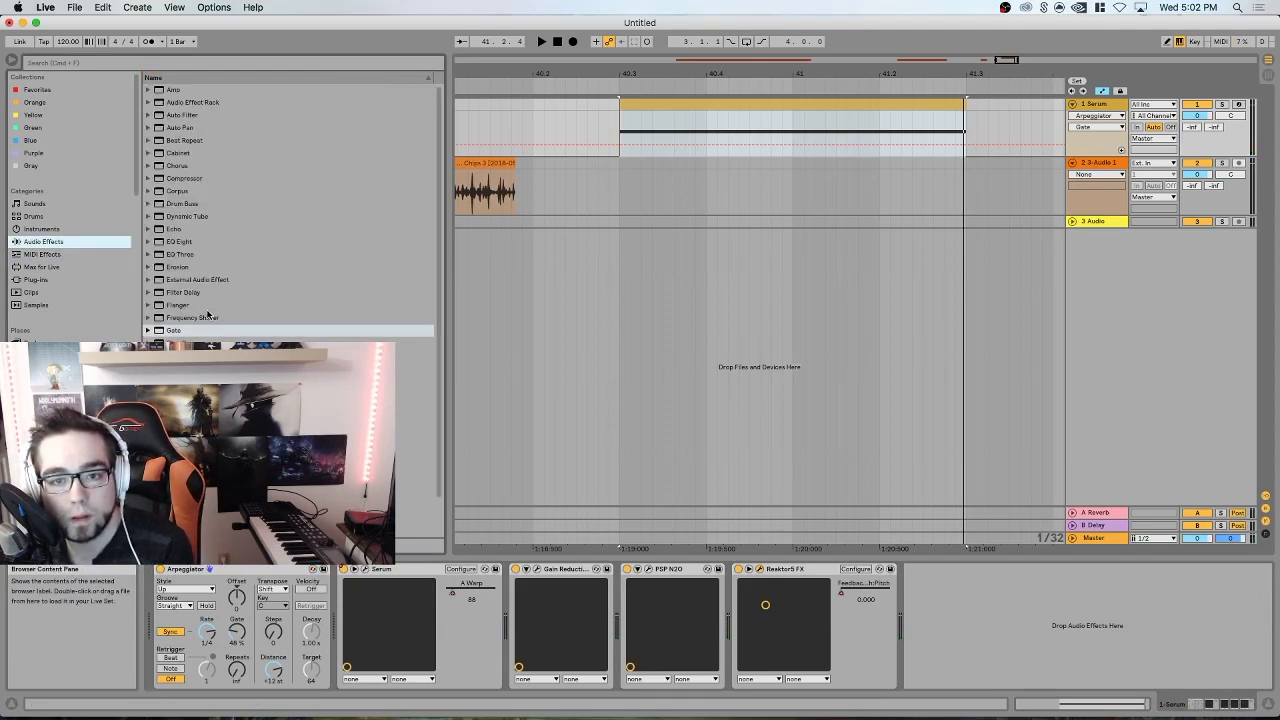
{"action": "left_click", "coordinate": [200, 318]}
{"action": "key", "text": "Return"}
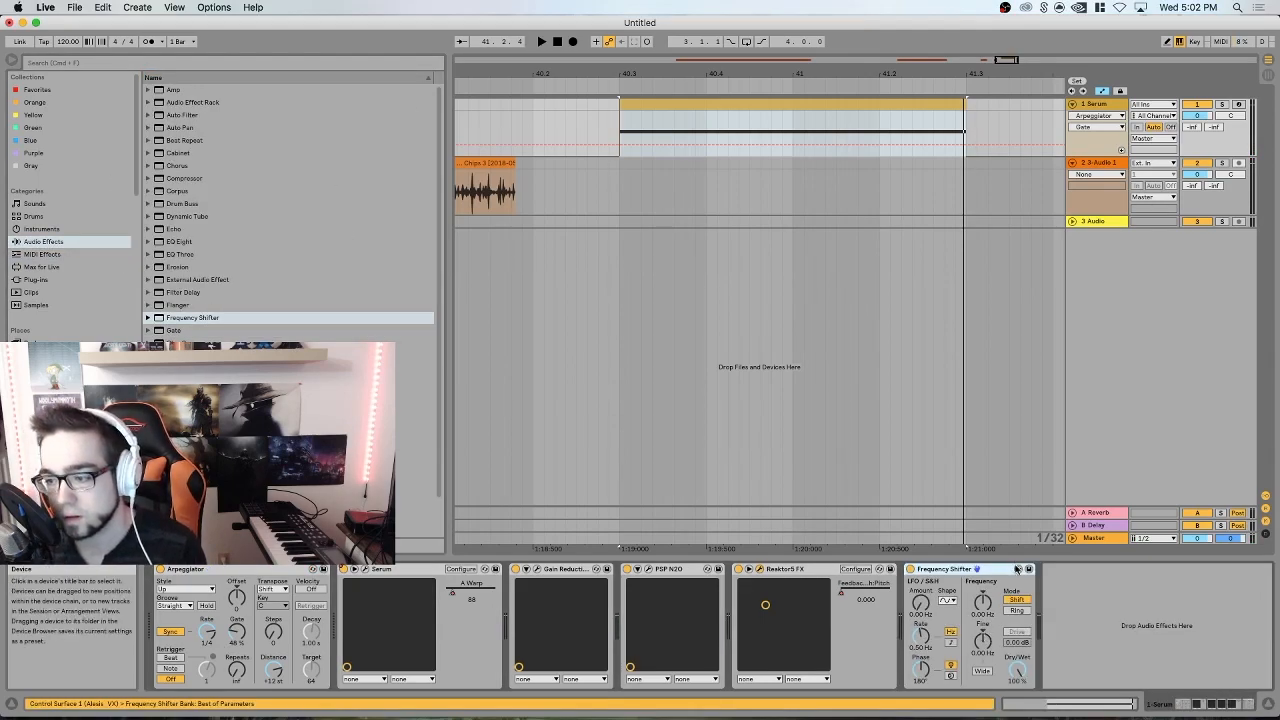
- Audition Frequency Shifter presets by hot-swapping them, including High Flutter, Mud Slide and Sharp Glass
{"action": "left_click", "coordinate": [1017, 570]}
{"action": "double_click", "coordinate": [220, 394]}
{"action": "key", "text": "space"}
{"action": "key", "text": "space"}
{"action": "double_click", "coordinate": [220, 407]}
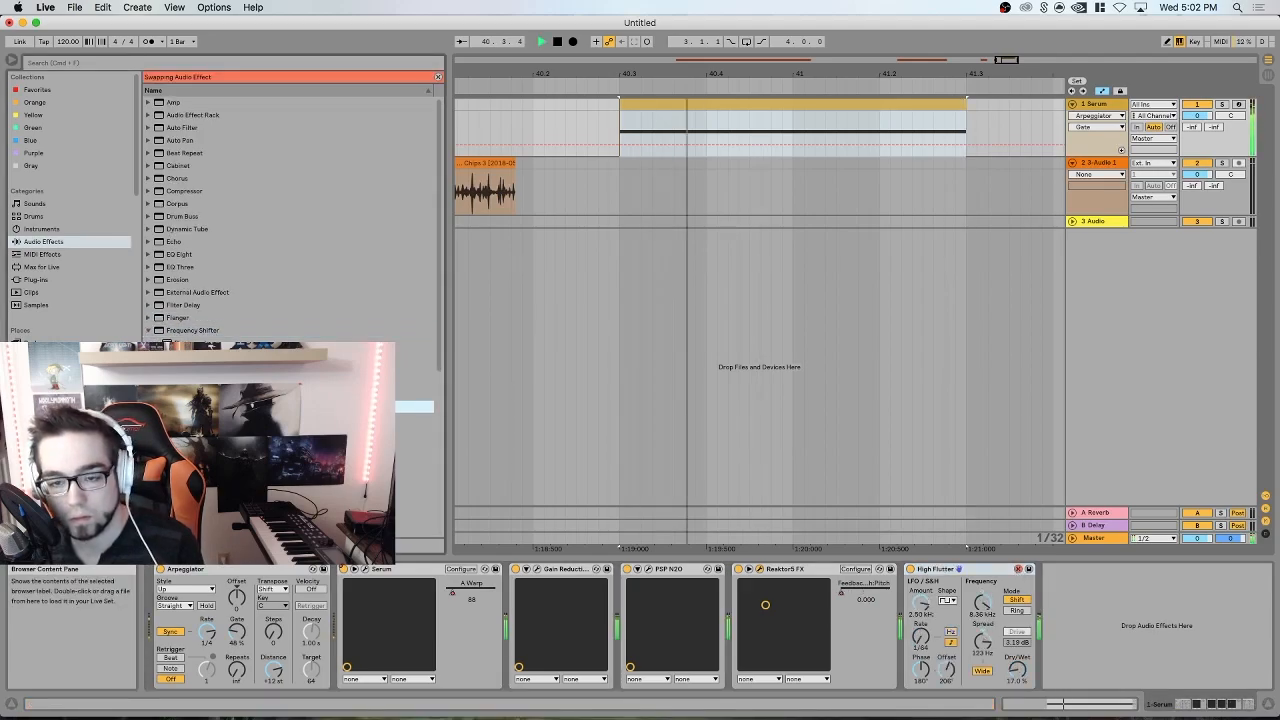
{"action": "double_click", "coordinate": [220, 432]}
{"action": "key", "text": "space"}
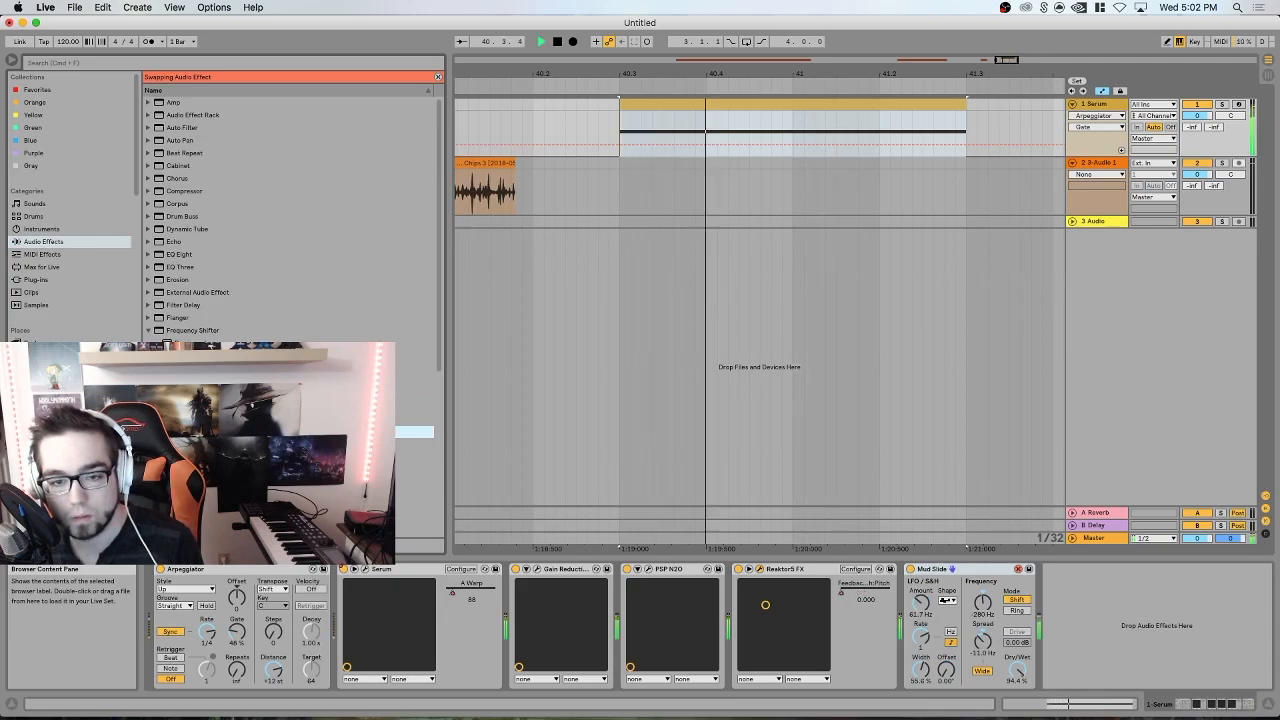
{"action": "key", "text": "space"}
{"action": "double_click", "coordinate": [220, 445]}
{"action": "key", "text": "space"}
{"action": "double_click", "coordinate": [220, 470]}
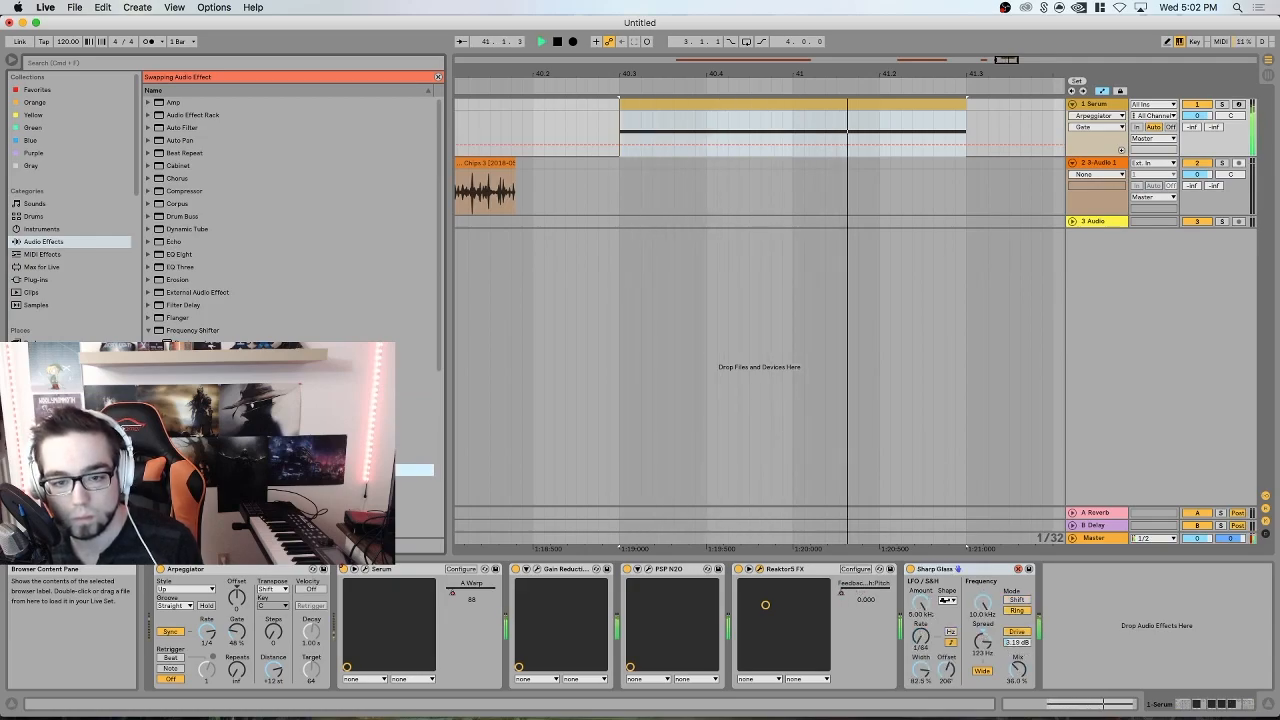
{"action": "double_click", "coordinate": [220, 483]}
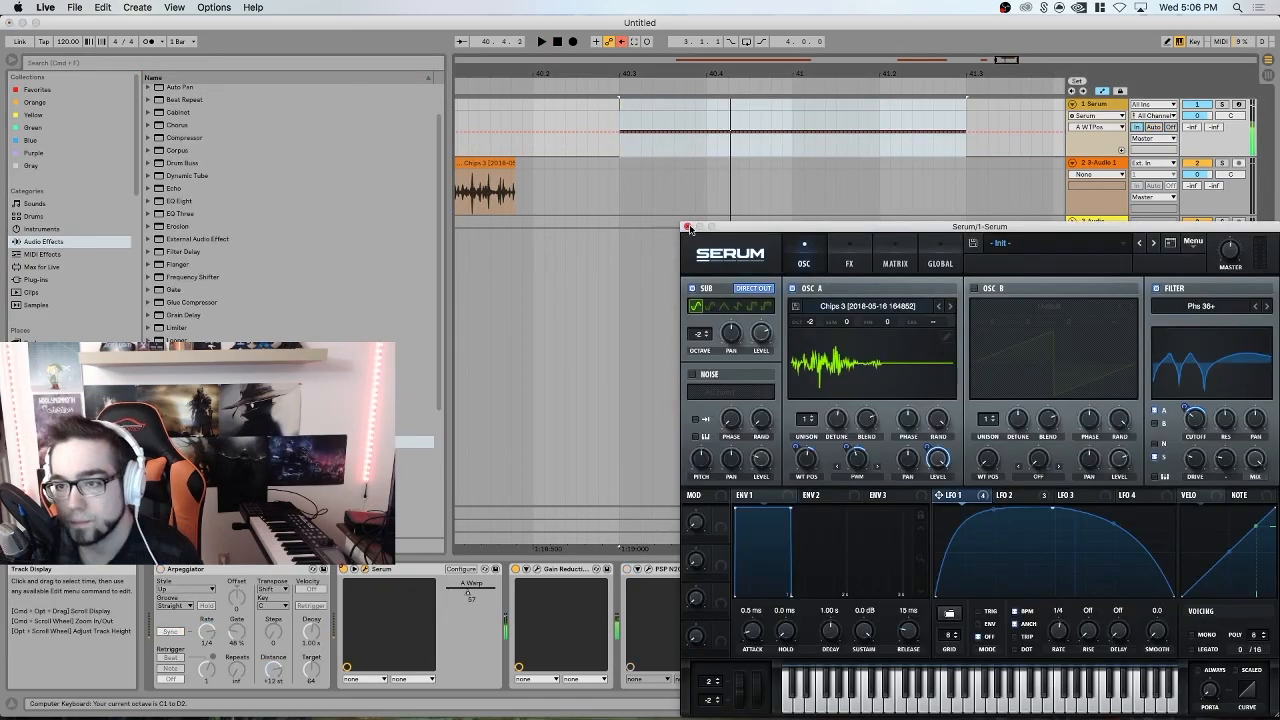
- Close the Serum window, load the saved VR PHAT 4.0 rack after Serum and close the plug-in windows it opens
{"action": "left_click", "coordinate": [687, 227]}
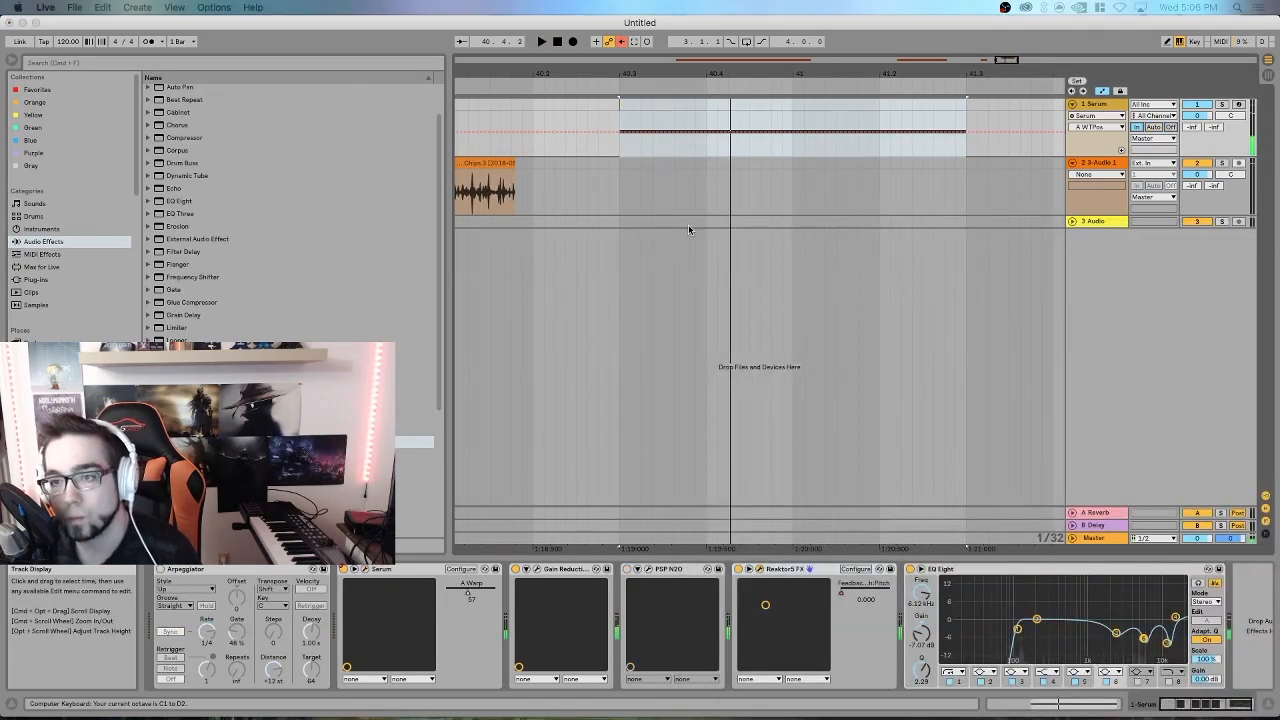
{"action": "left_click", "coordinate": [50, 356]}
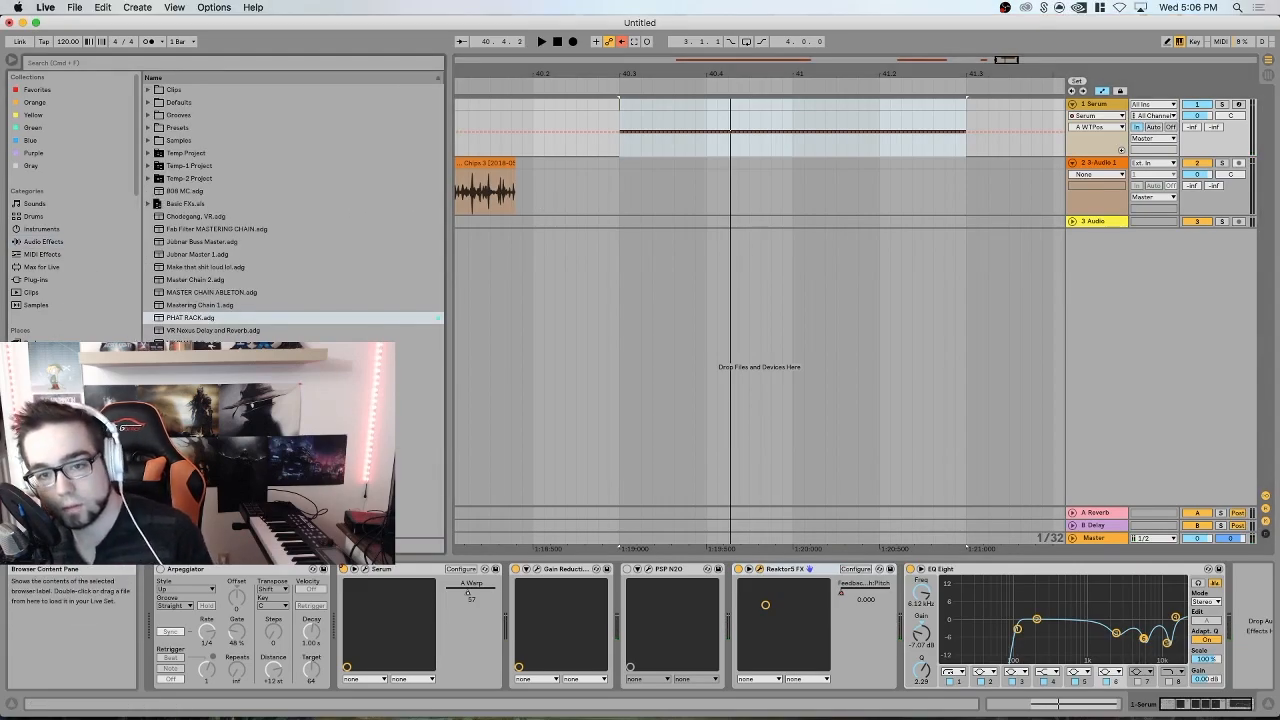
{"action": "key", "text": "Down"}
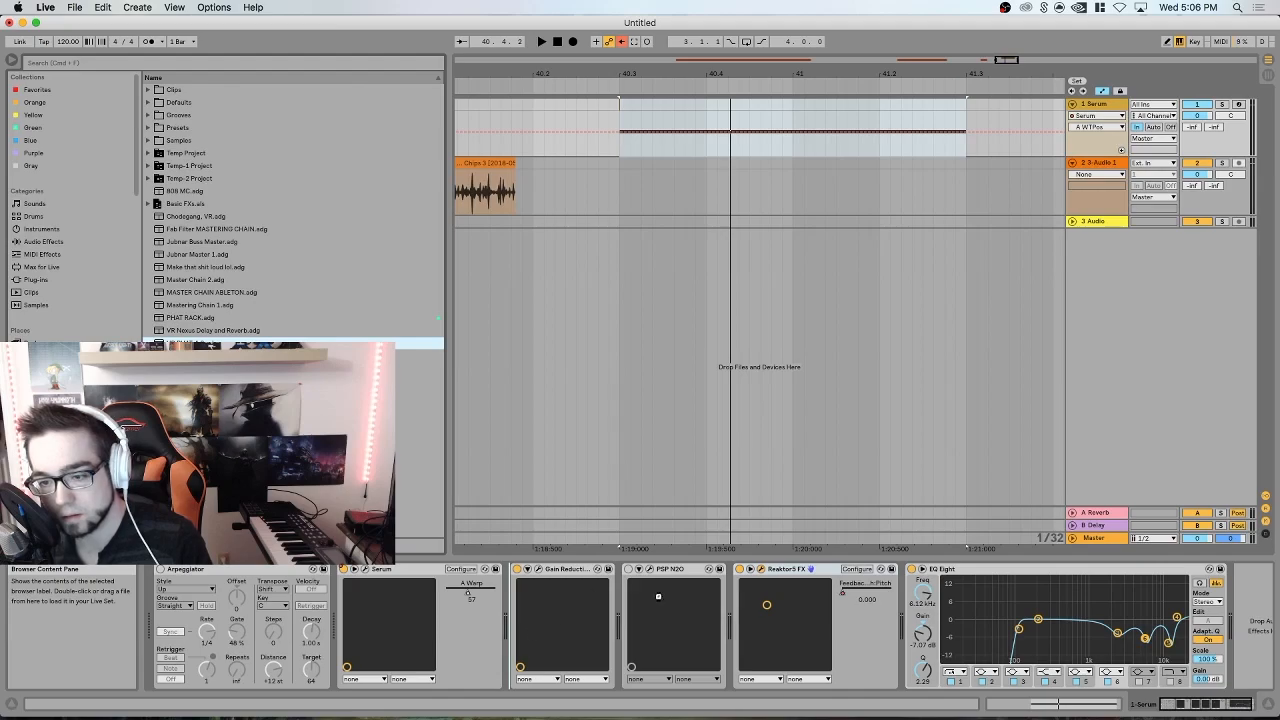
{"action": "key", "text": "Return"}
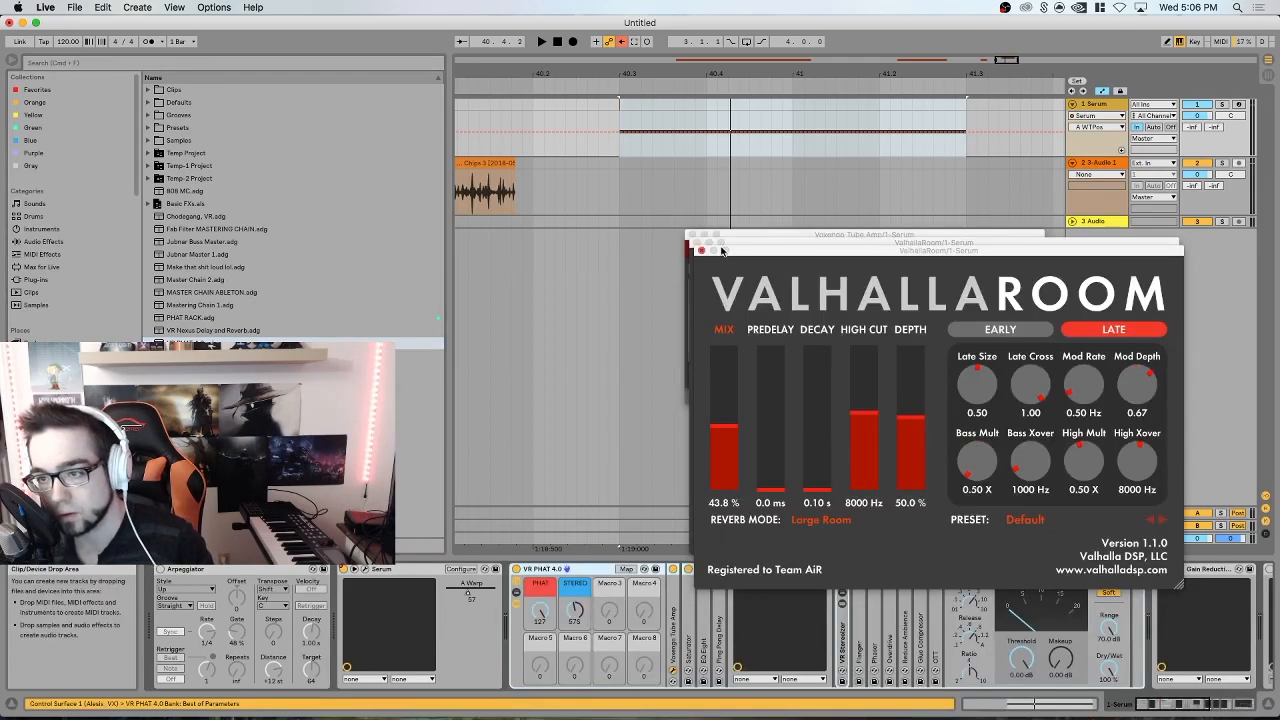
{"action": "left_click", "coordinate": [692, 242]}
{"action": "left_click", "coordinate": [692, 237]}
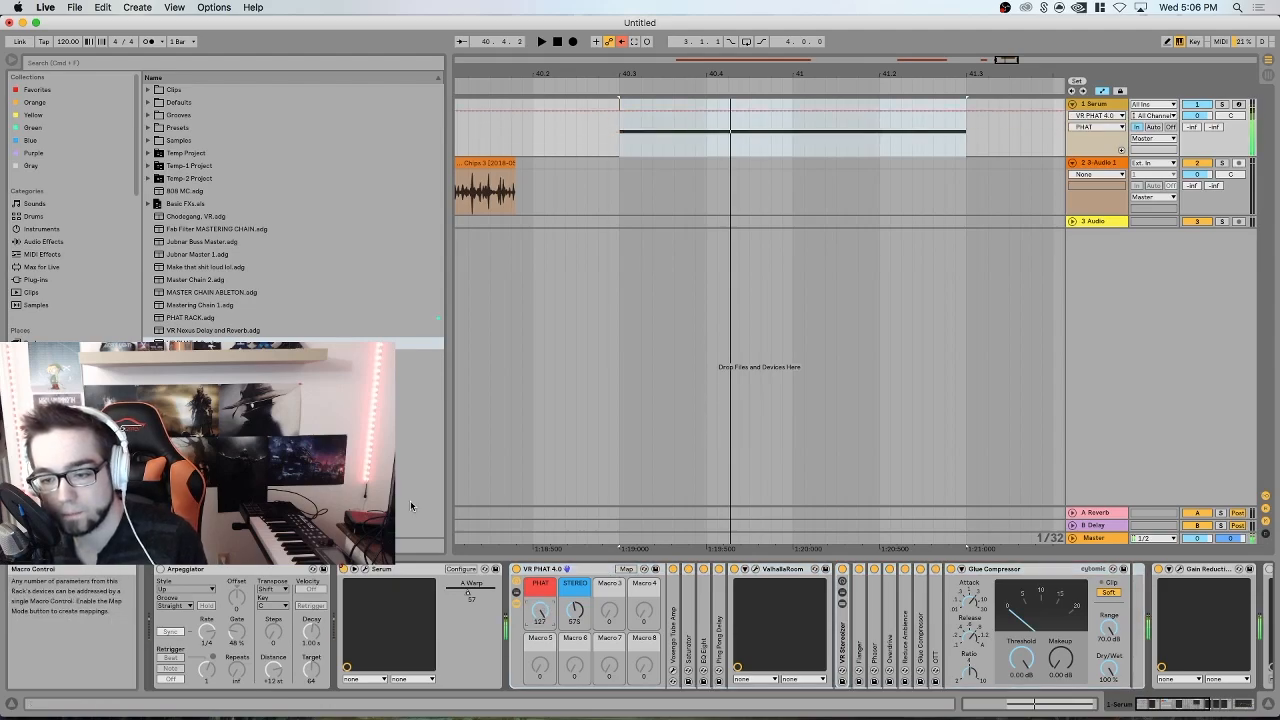
- Load PHAT RACK.adg in place of VR PHAT 4.0 and set its PHAT macro to 65 and STEREO to 23 %
{"action": "double_click", "coordinate": [228, 317]}
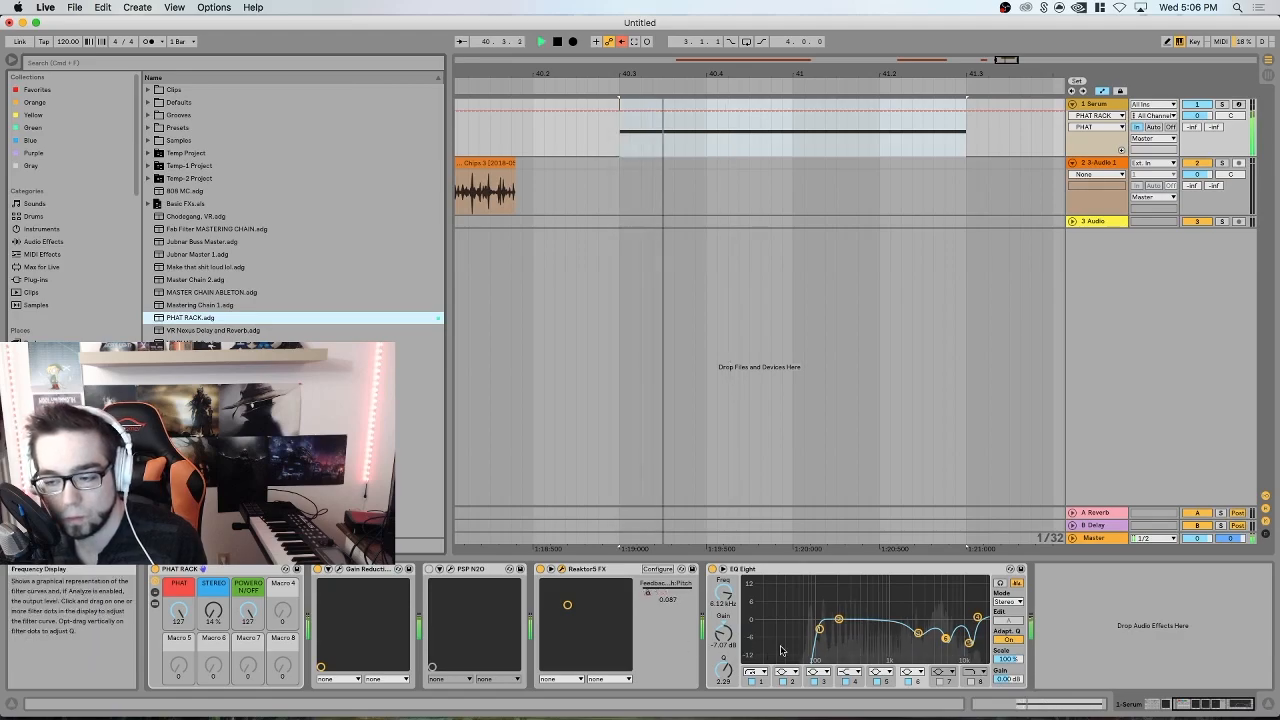
{"action": "left_click", "coordinate": [1210, 697]}
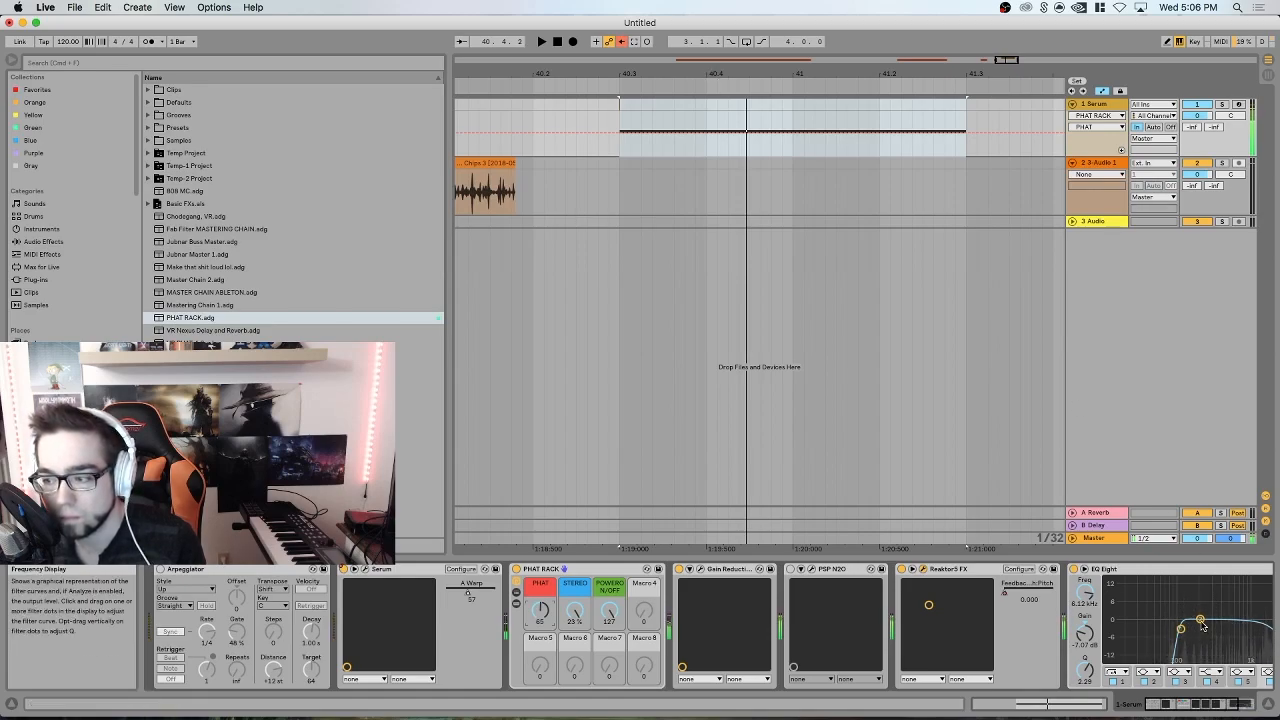
- Set the selected EQ Eight band to 5.27 kHz and -9.30 dB, turn on the device's oversampling and audition the sound
{"action": "left_click", "coordinate": [1209, 706]}
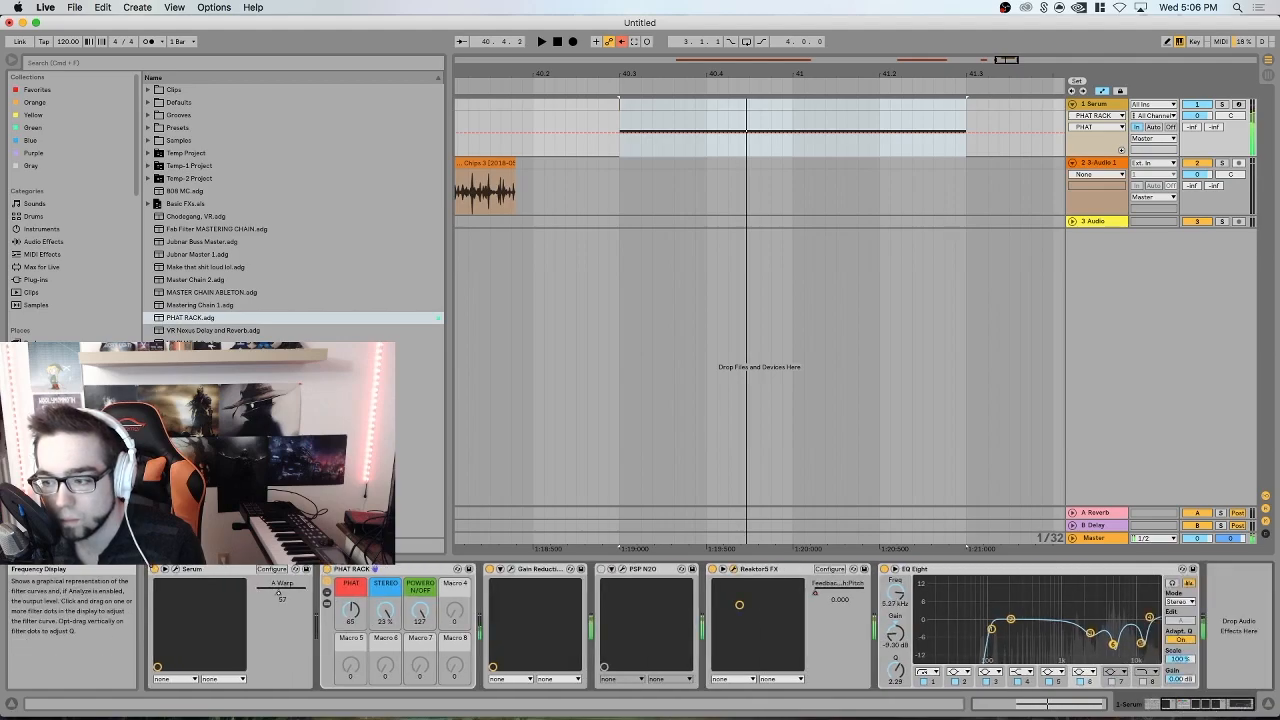
{"action": "right_click", "coordinate": [942, 569]}
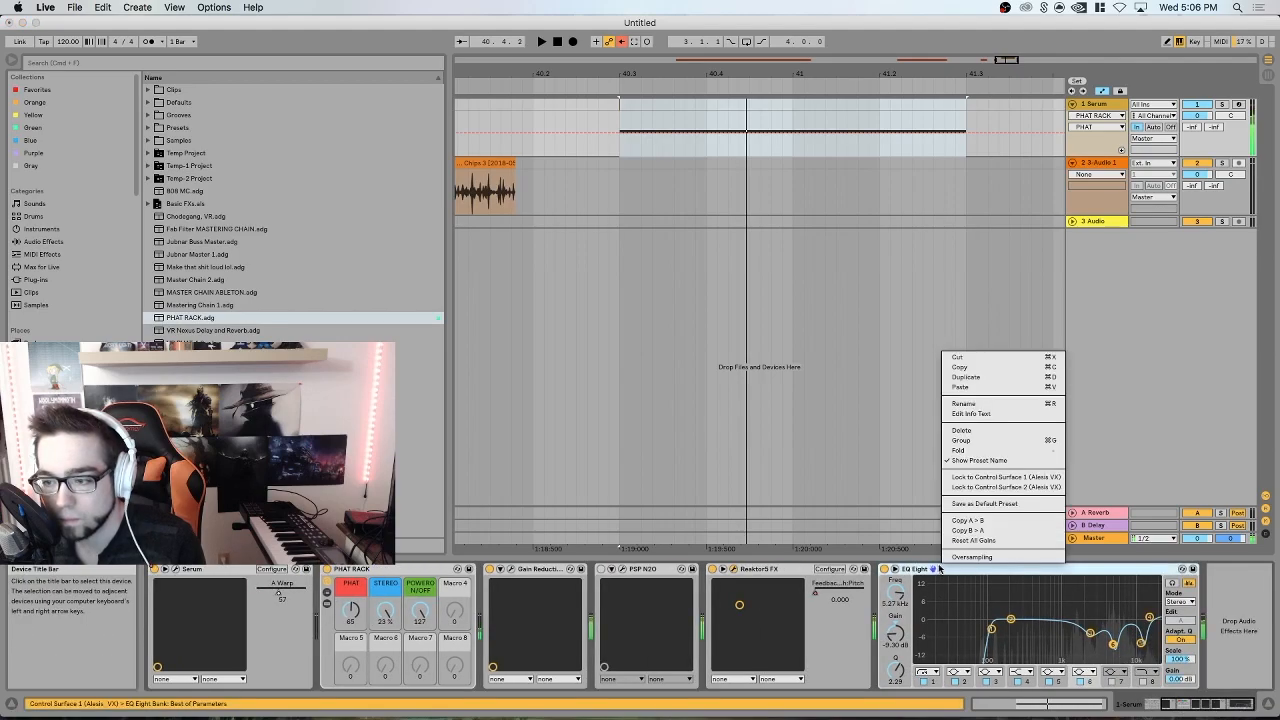
{"action": "left_click", "coordinate": [958, 557]}
{"action": "key", "text": "space"}
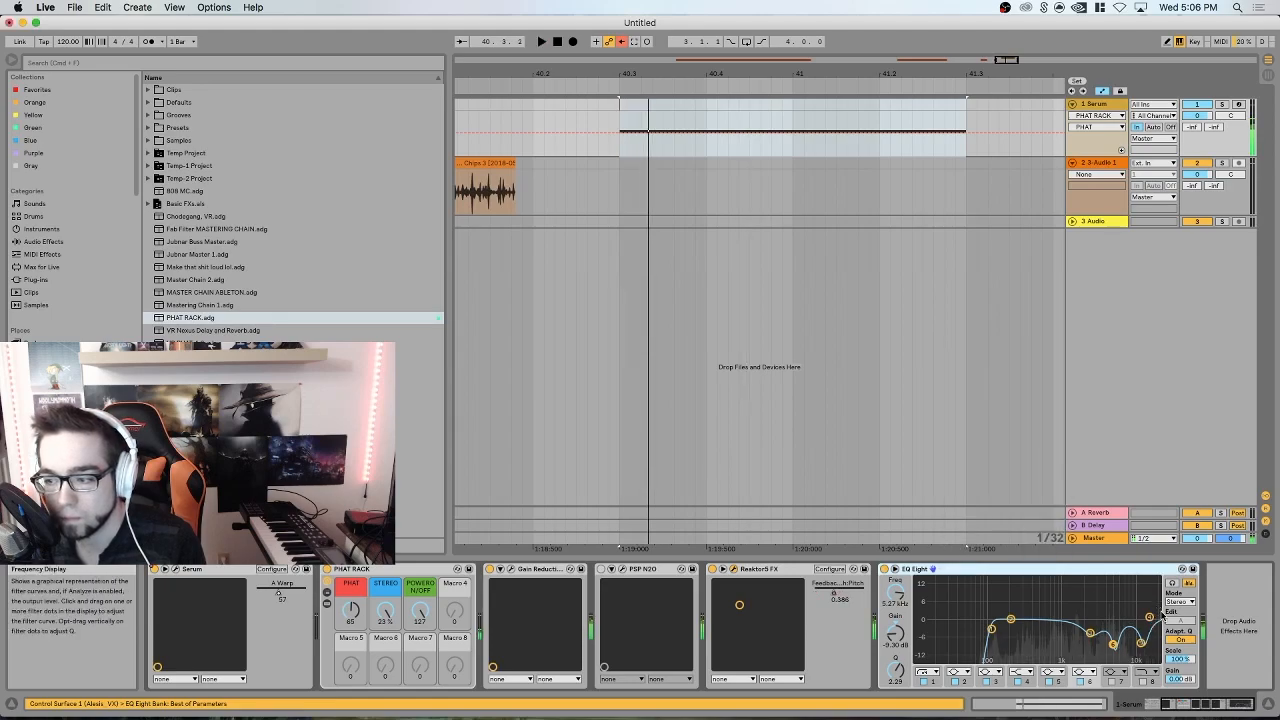
{"action": "key", "text": "space"}
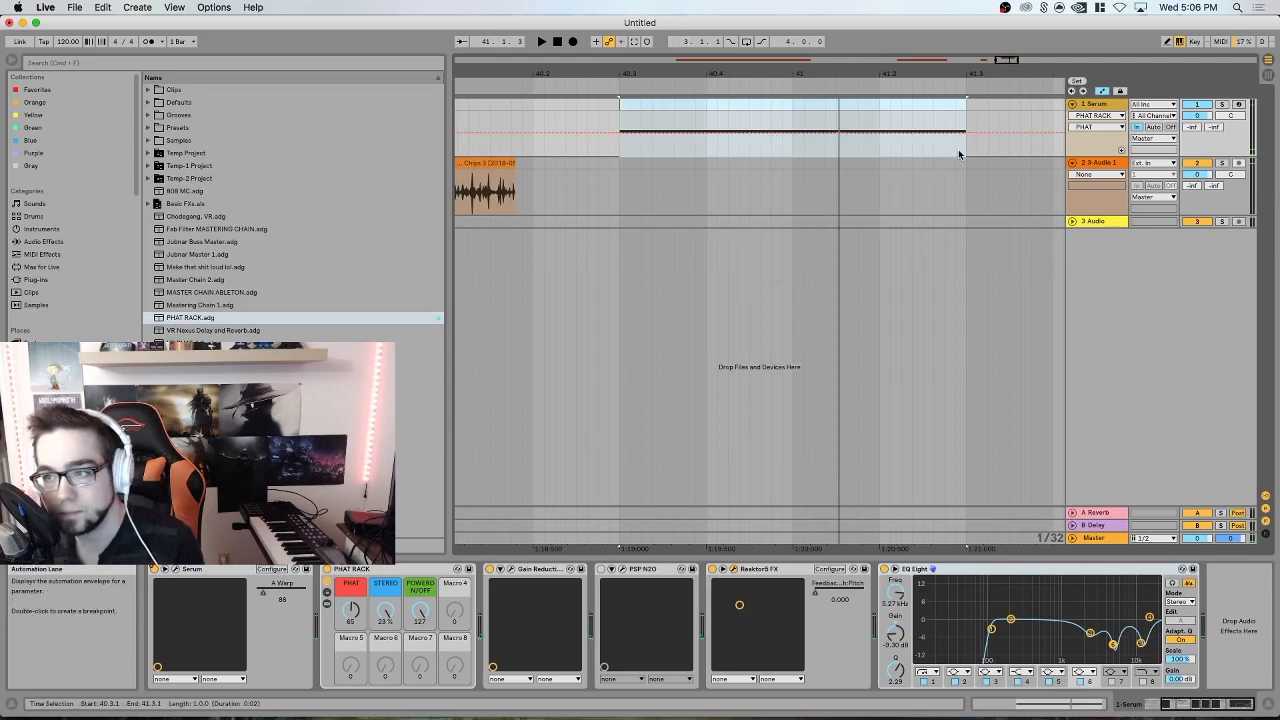
- Insert an audio track below the Serum track and set its input to Resampling
{"action": "left_click", "coordinate": [968, 151]}
{"action": "left_click_drag", "start_coordinate": [801, 63], "coordinate": [799, 46]}
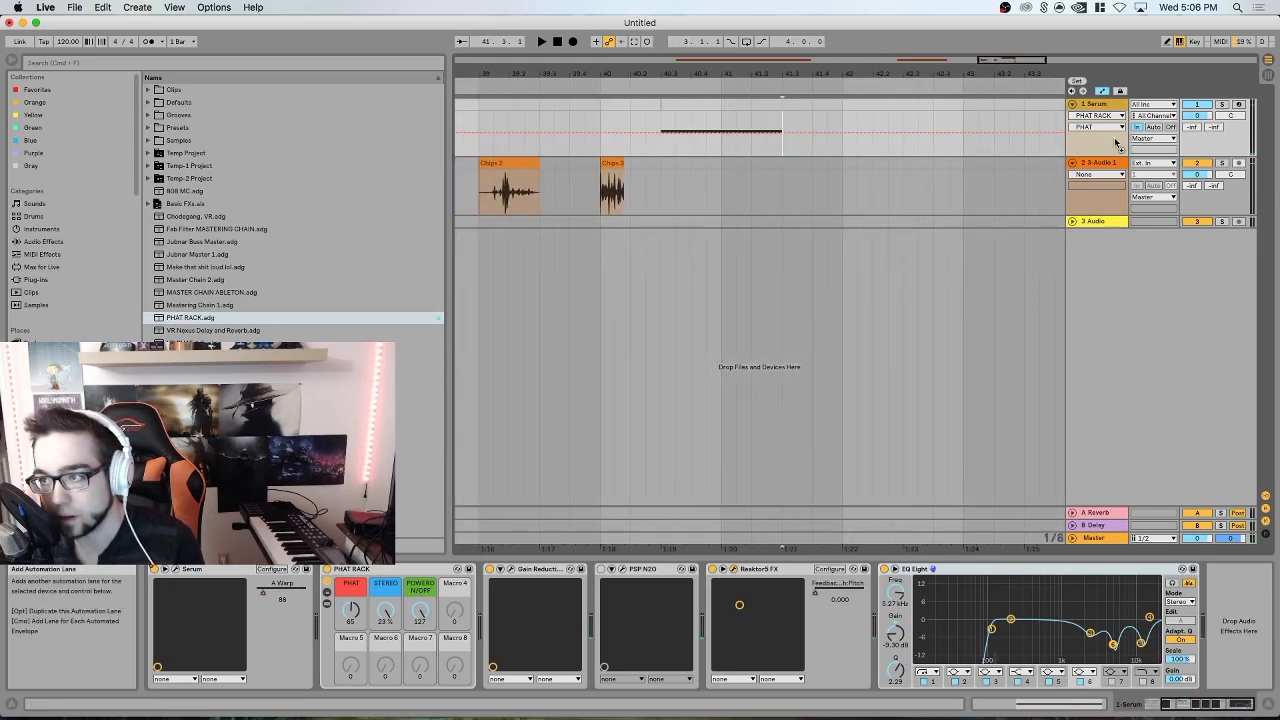
{"action": "right_click", "coordinate": [1100, 106]}
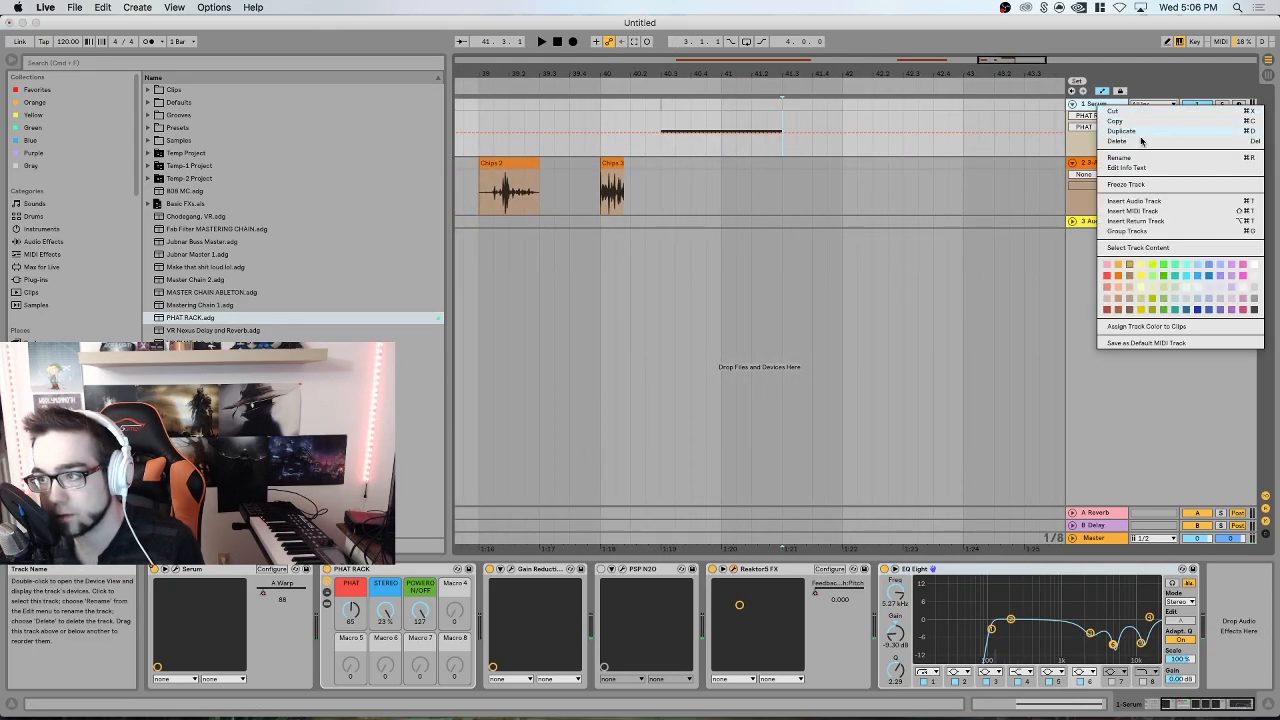
{"action": "left_click", "coordinate": [1134, 201]}
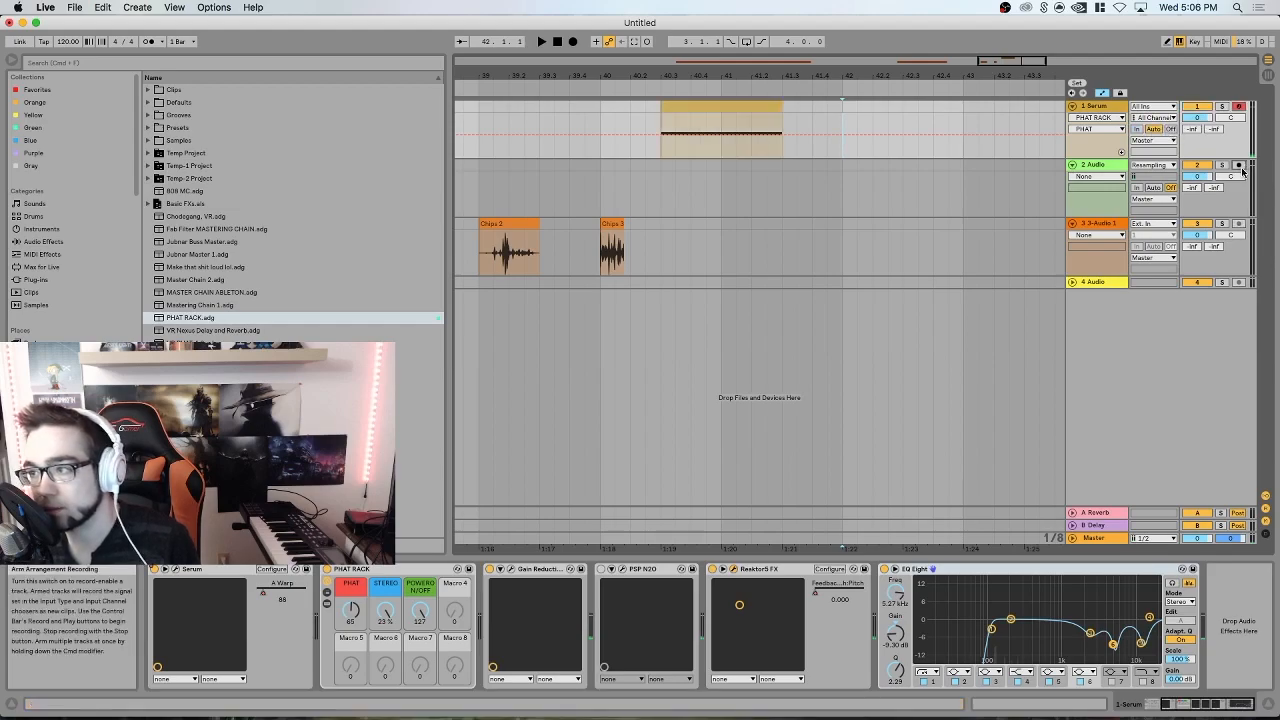
- Record the Serum performance from bar 42 onto the armed resampling track and delete the MIDI clip captured on the Serum track
{"action": "left_click", "coordinate": [1240, 167]}
{"action": "key", "text": "F9"}
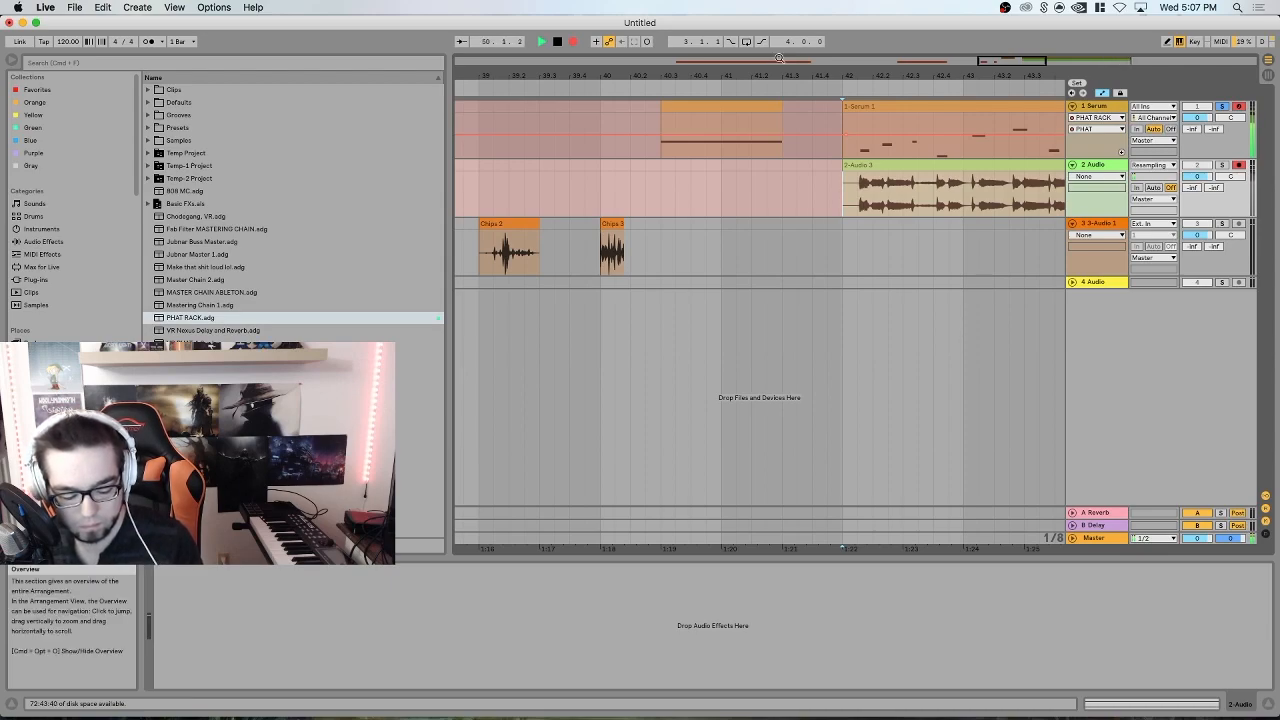
{"action": "left_click_drag", "start_coordinate": [868, 77], "coordinate": [582, 76]}
{"action": "key", "text": "space"}
{"action": "left_click", "coordinate": [660, 104]}
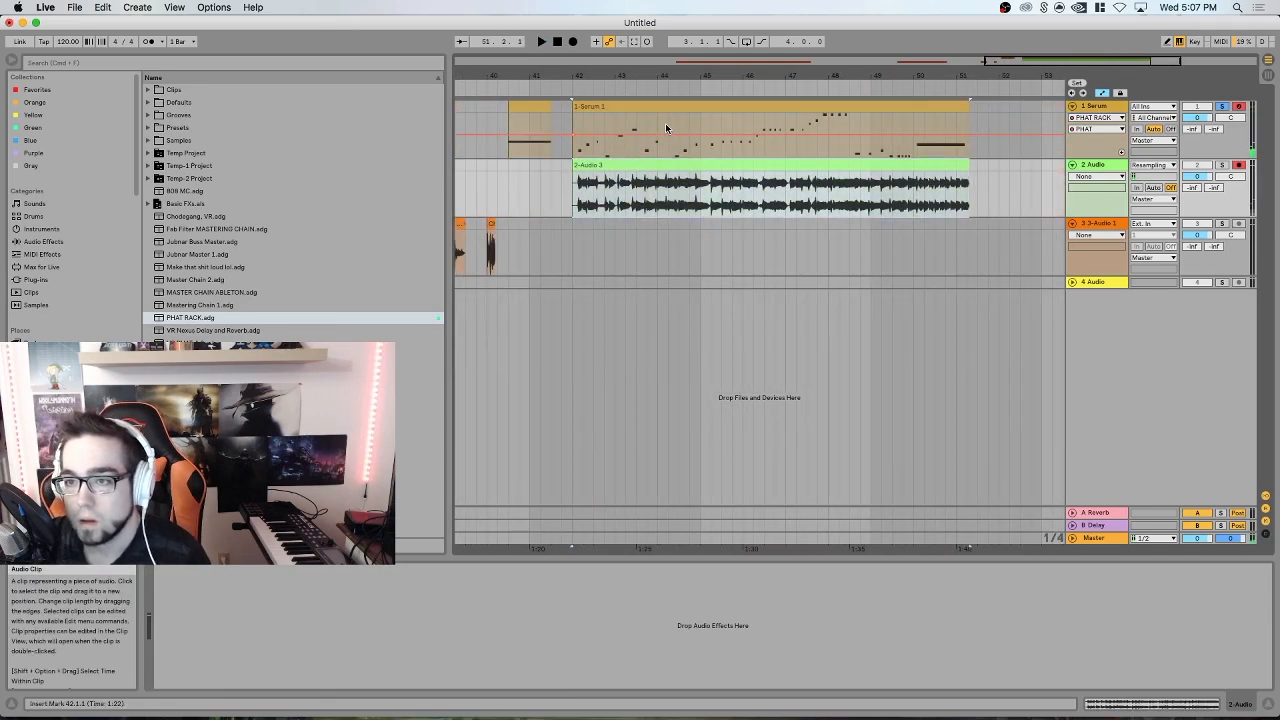
{"action": "key", "text": "Delete"}
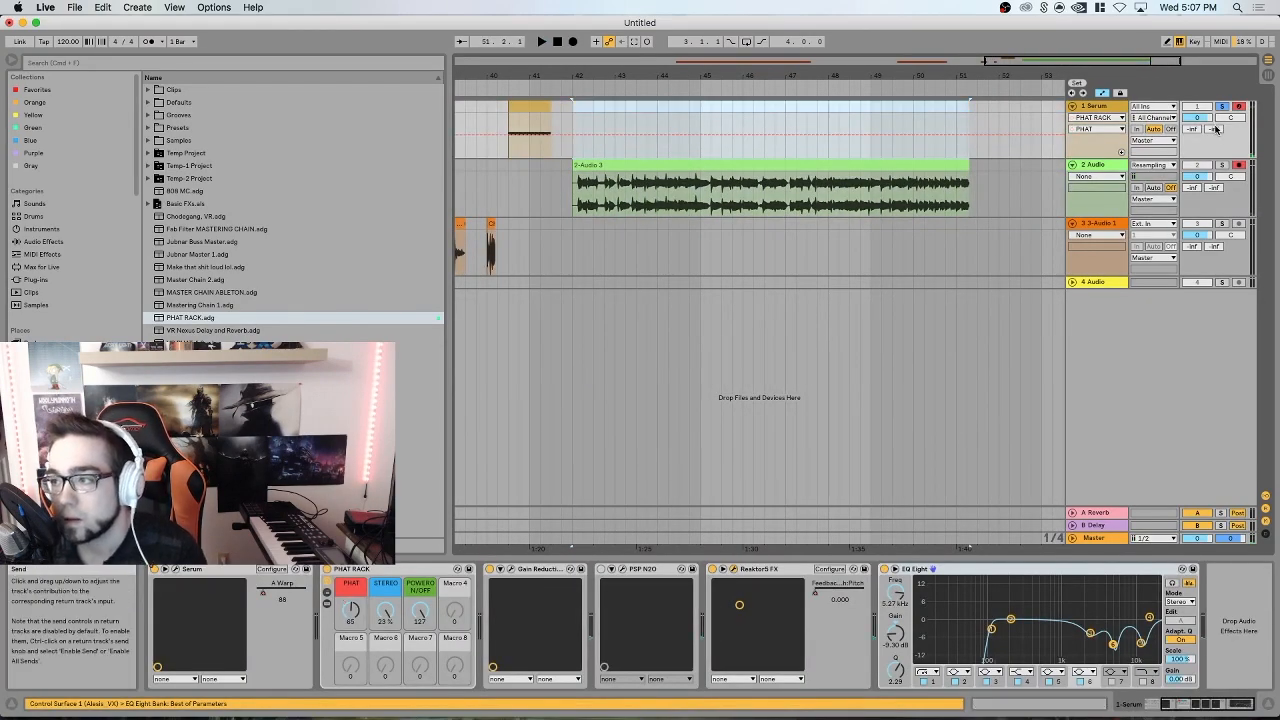
- Audition the soloed resampled recording, cut out its short slice at 42.4.3 and paste the slice at bar 42
{"action": "left_click", "coordinate": [688, 170]}
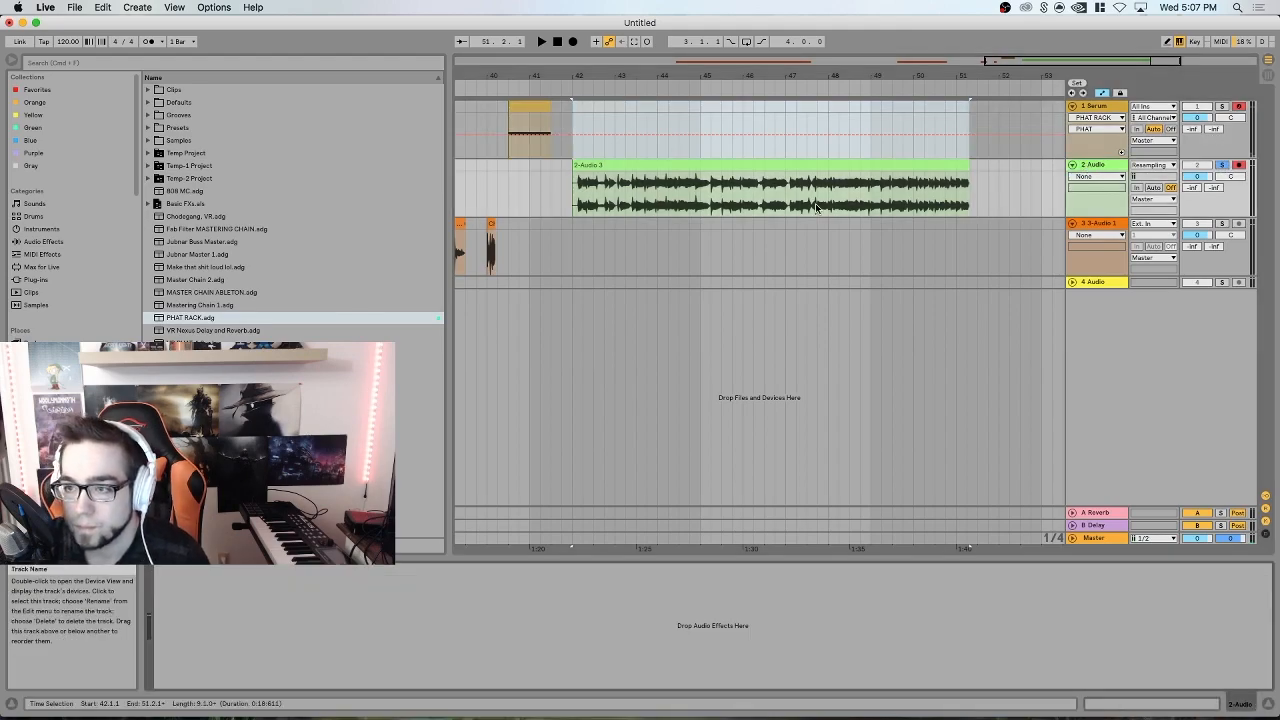
{"action": "key", "text": "space"}
{"action": "left_click_drag", "start_coordinate": [594, 79], "coordinate": [594, 170]}
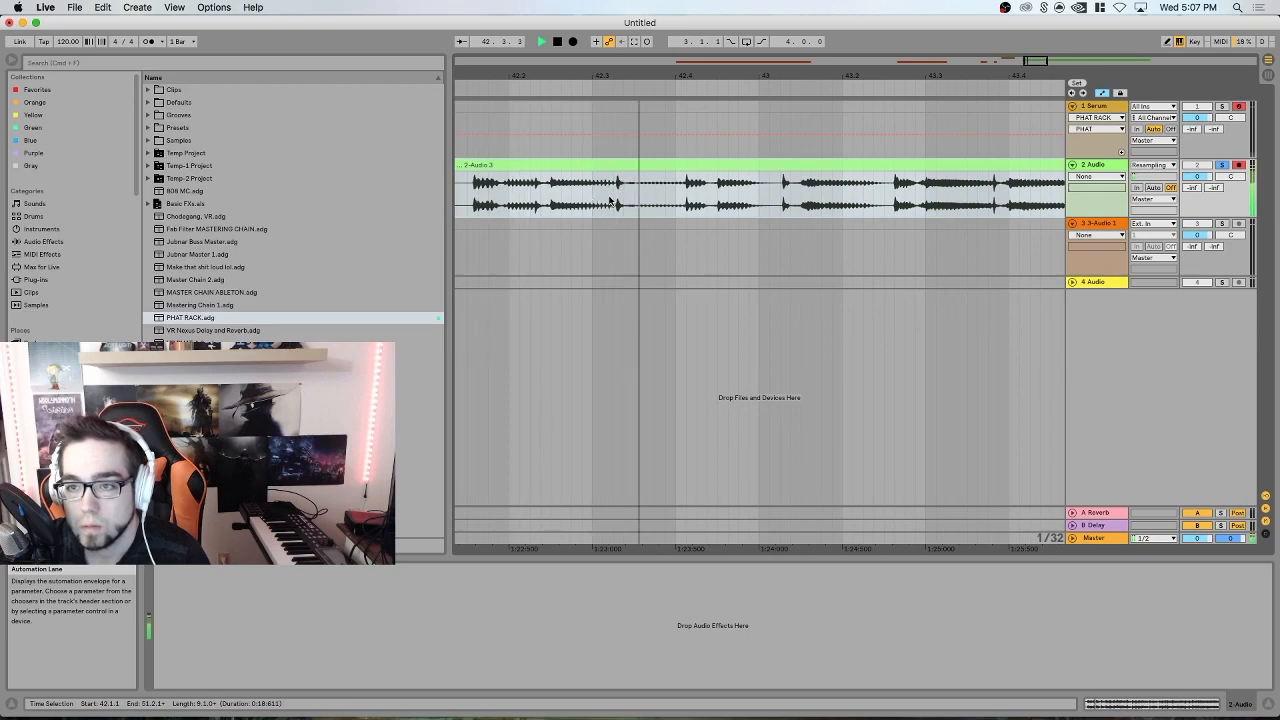
{"action": "left_click", "coordinate": [608, 204]}
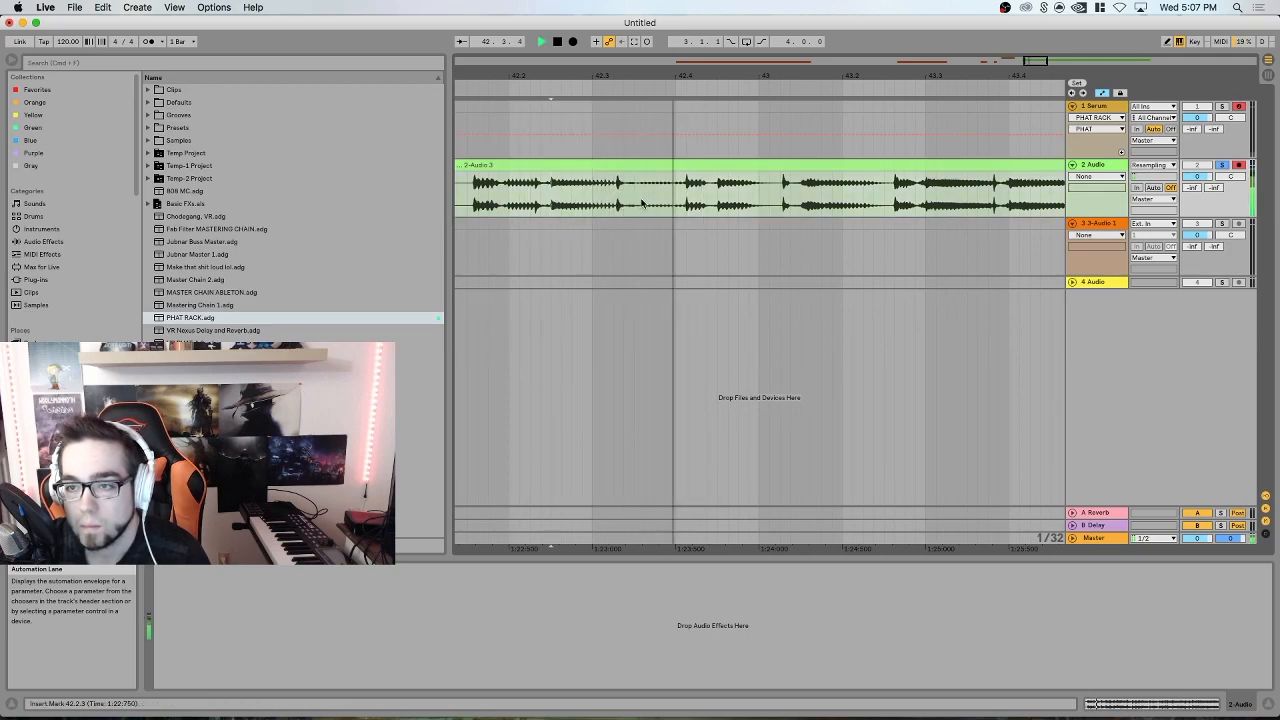
{"action": "left_click", "coordinate": [711, 204]}
{"action": "key", "text": "space"}
{"action": "left_click_drag", "start_coordinate": [715, 204], "coordinate": [759, 204]}
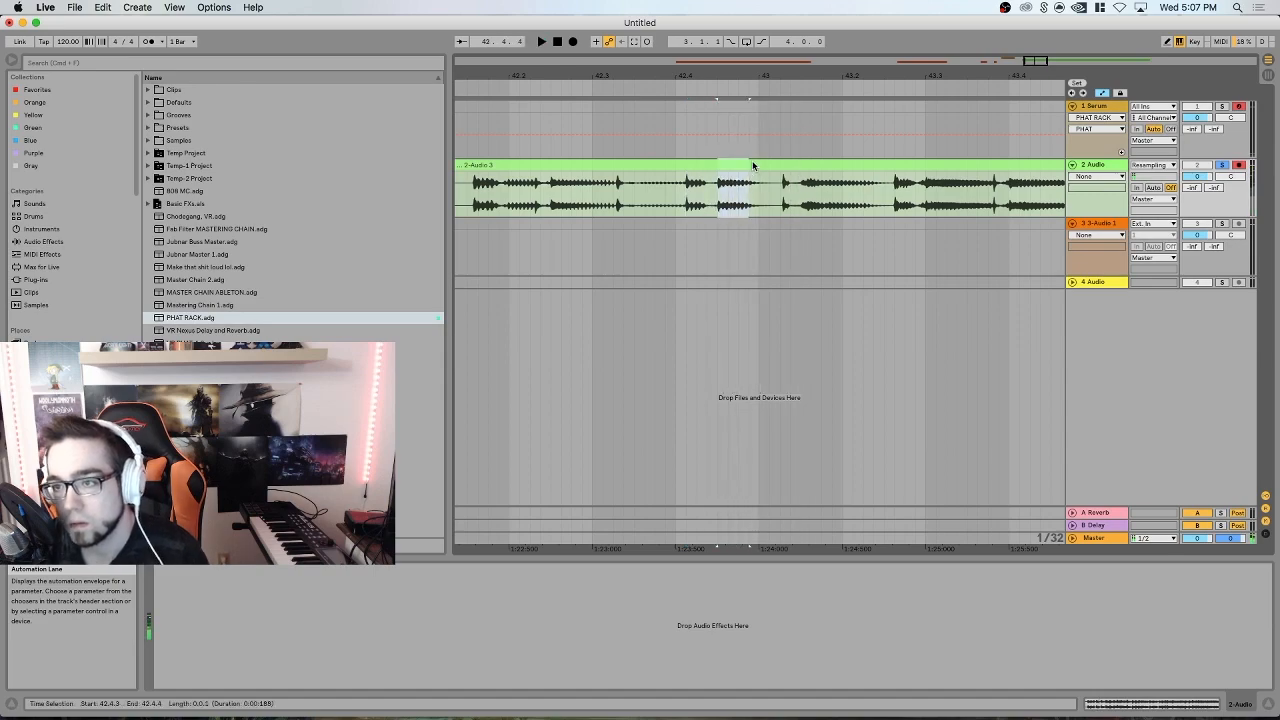
{"action": "key", "text": "Delete"}
{"action": "left_click_drag", "start_coordinate": [520, 77], "coordinate": [612, 62]}
{"action": "left_click", "coordinate": [549, 203]}
{"action": "key", "text": "super+v"}
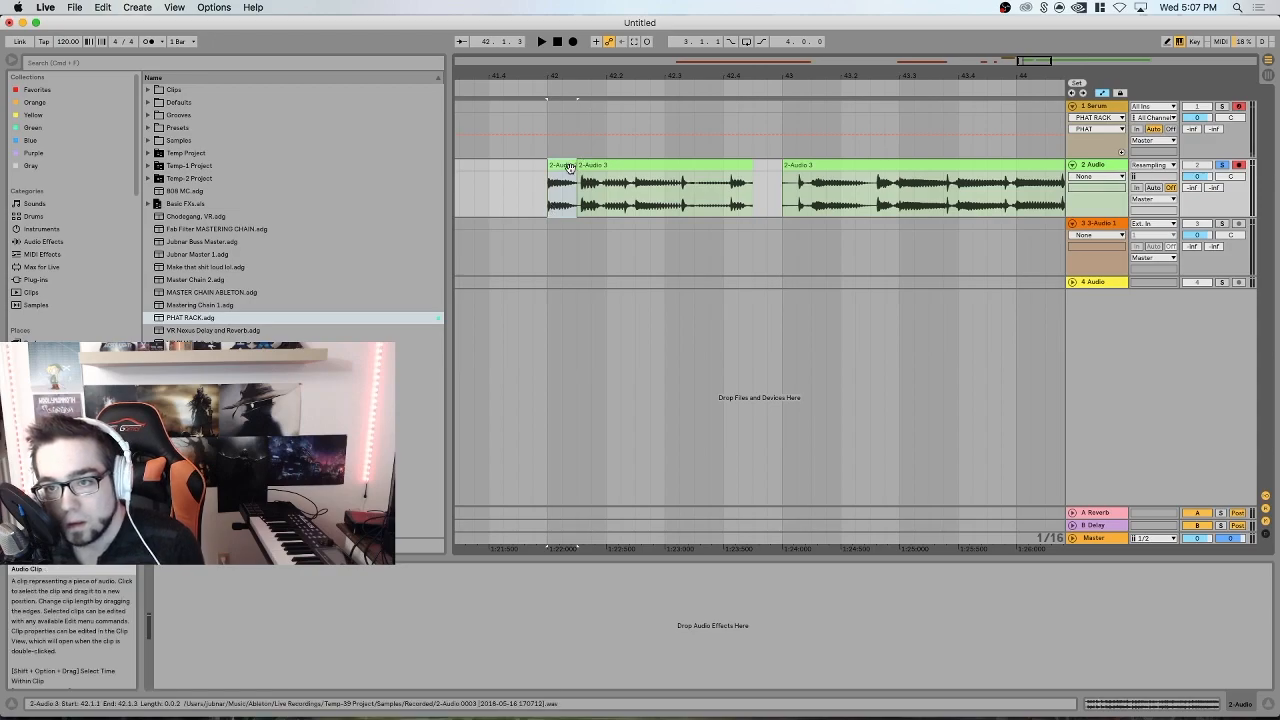
- Stretch the pasted slice at bar 42 in its warp settings until it ends at 42.3.2 and play it
{"action": "double_click", "coordinate": [562, 165]}
{"action": "left_click", "coordinate": [288, 578]}
{"action": "left_click", "coordinate": [282, 587]}
{"action": "key", "text": "space"}
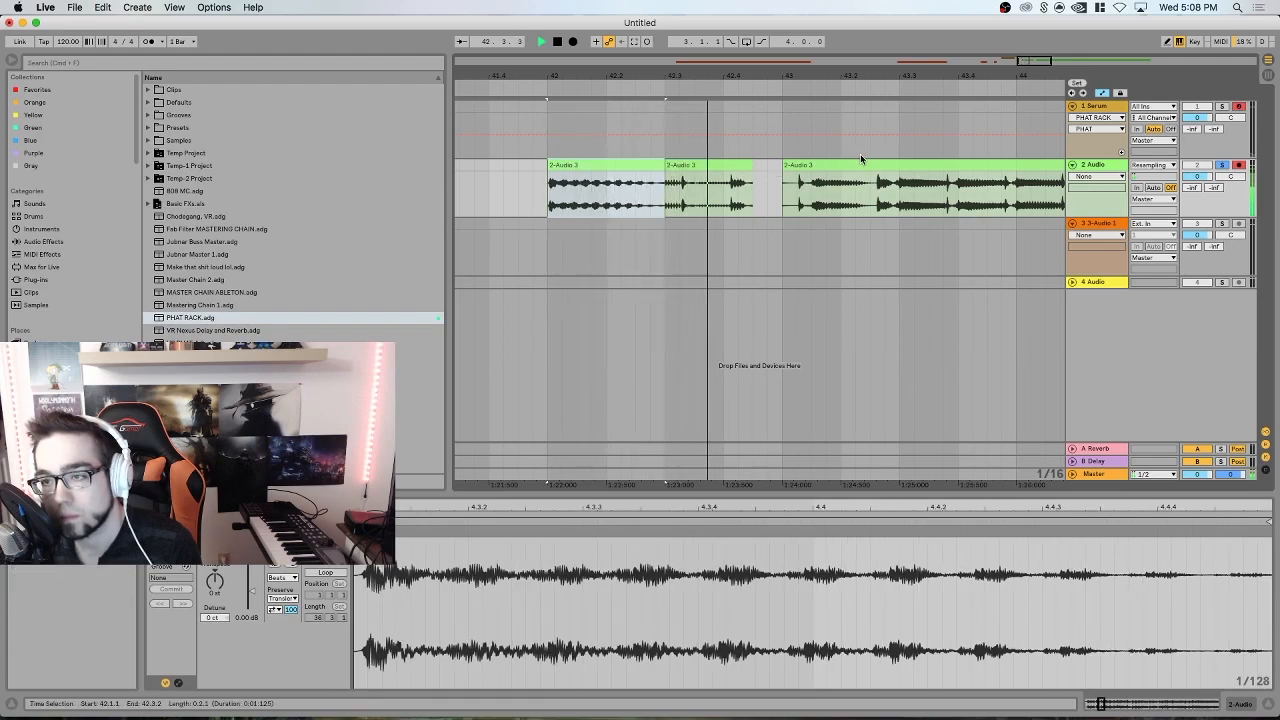
- Double the playback speed of the long clip starting at bar 43 twice in its warp settings and audition the result
{"action": "left_click", "coordinate": [836, 166]}
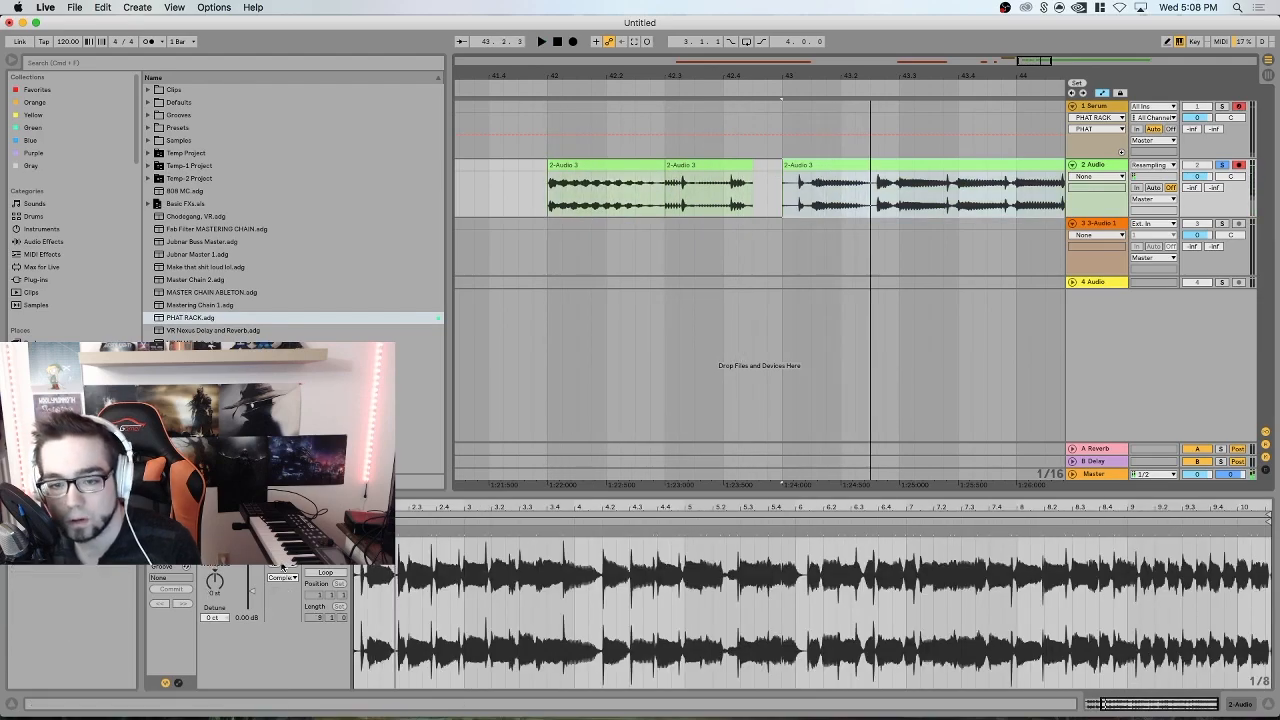
{"action": "left_click", "coordinate": [282, 568]}
{"action": "left_click", "coordinate": [836, 208]}
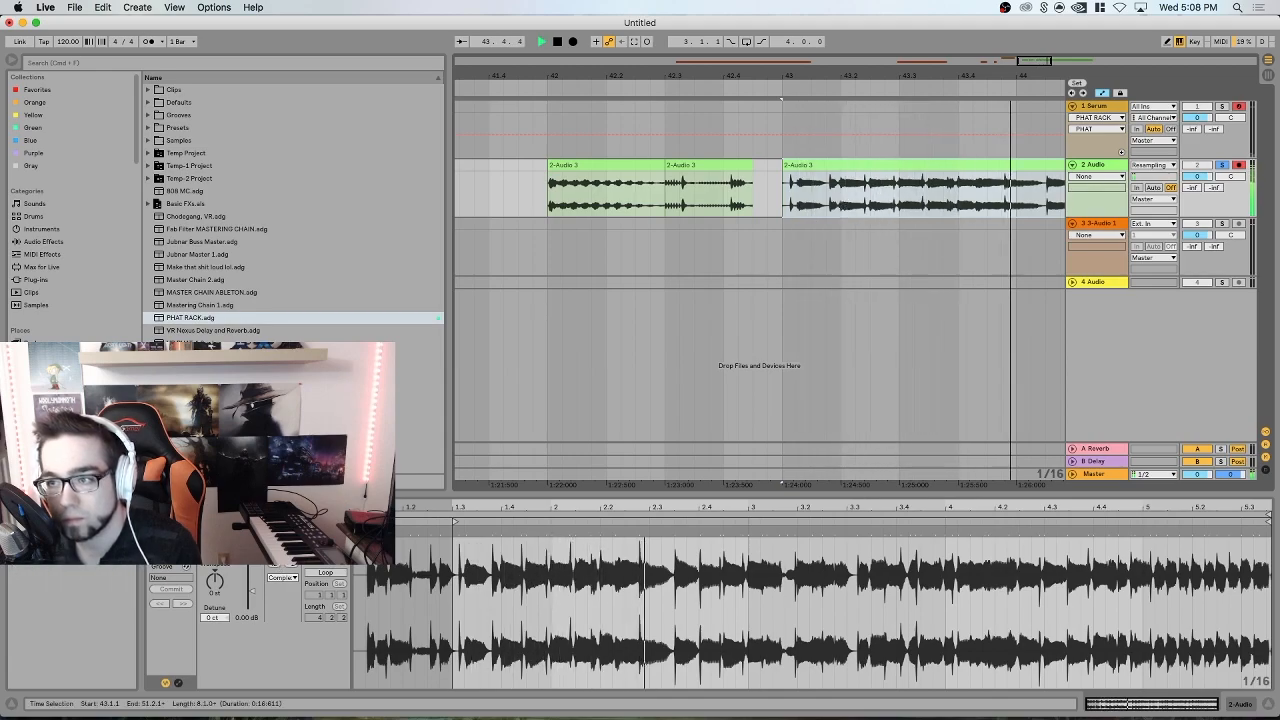
{"action": "left_click", "coordinate": [277, 567]}
{"action": "key", "text": "space"}
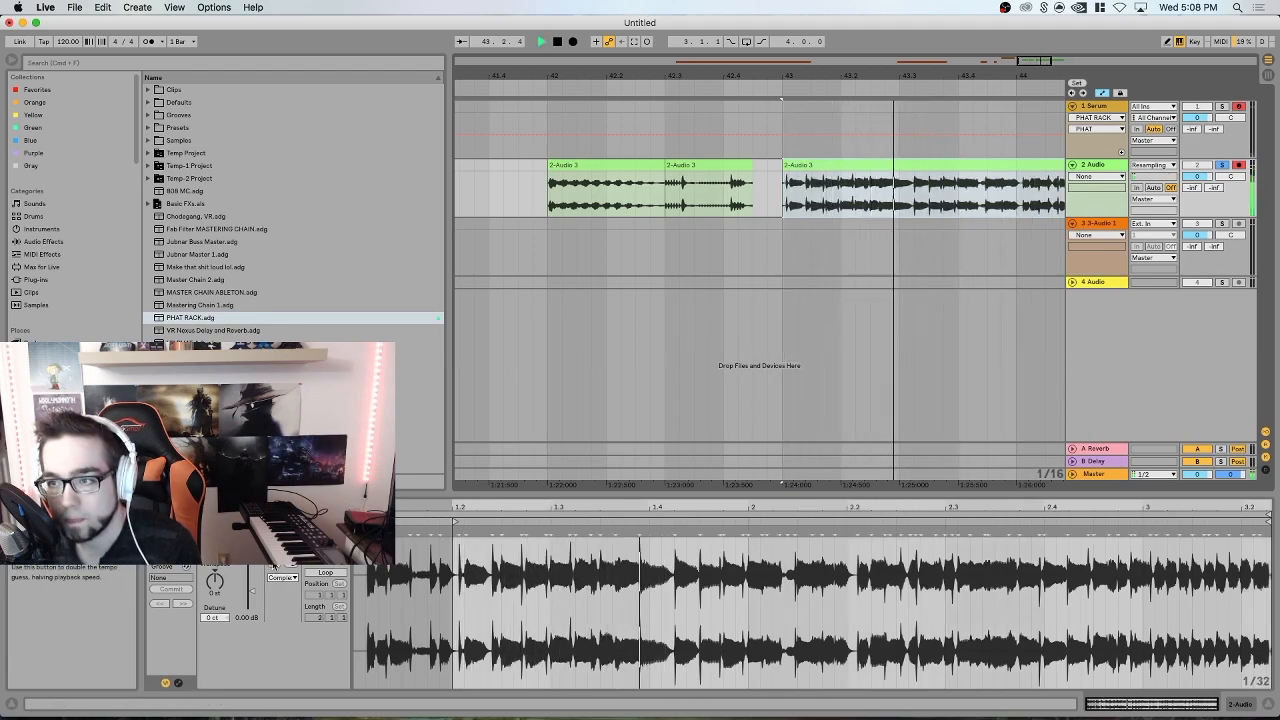
{"action": "scroll", "coordinate": [699, 139], "scroll_direction": "right", "scroll_amount": 3}
{"action": "scroll", "coordinate": [699, 139], "scroll_direction": "down", "scroll_amount": 3}
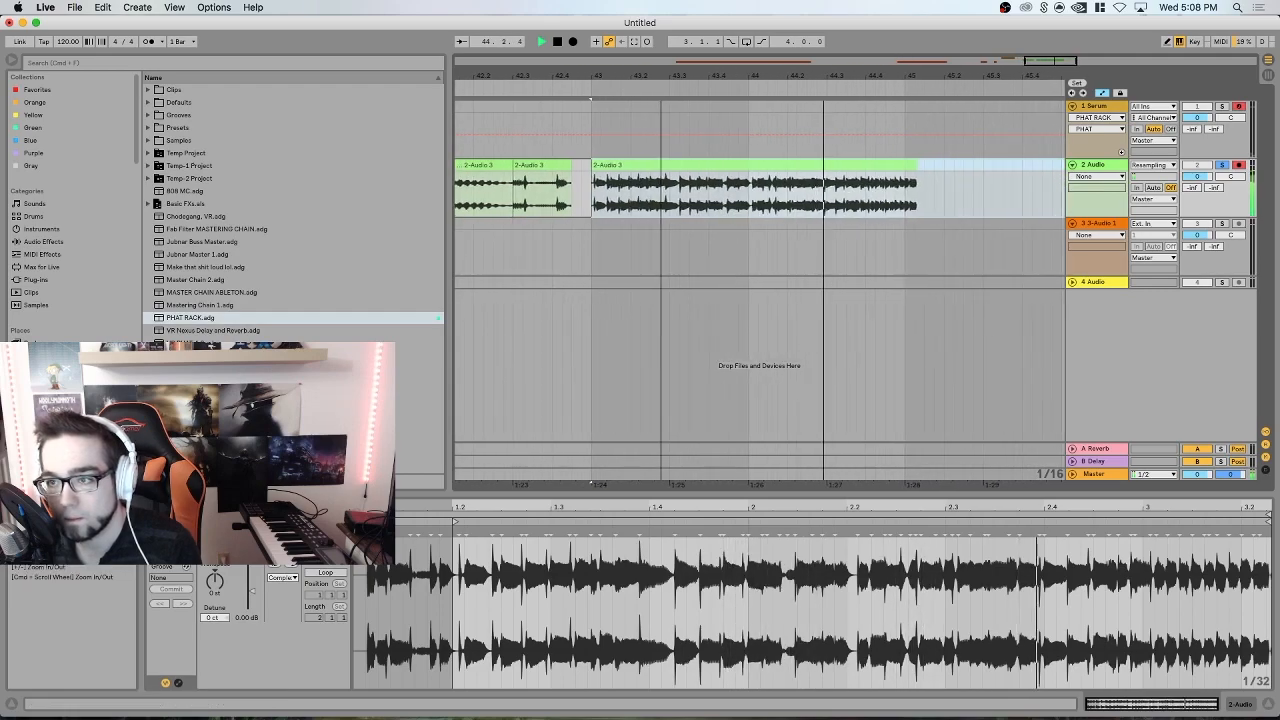
{"action": "key", "text": "space"}
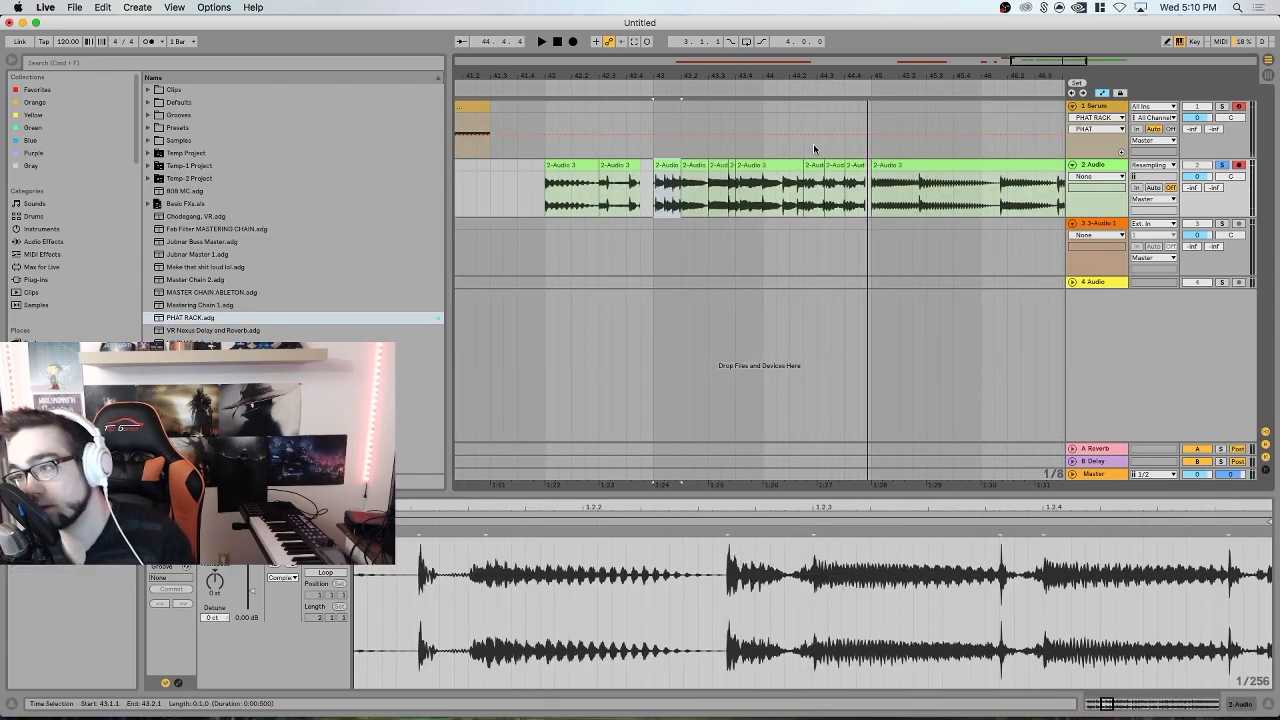
- Load the Cableguys VolumeShaper4 plug-in onto the group track and move its window clear of the tracks
{"action": "left_click_drag", "start_coordinate": [898, 77], "coordinate": [475, 58]}
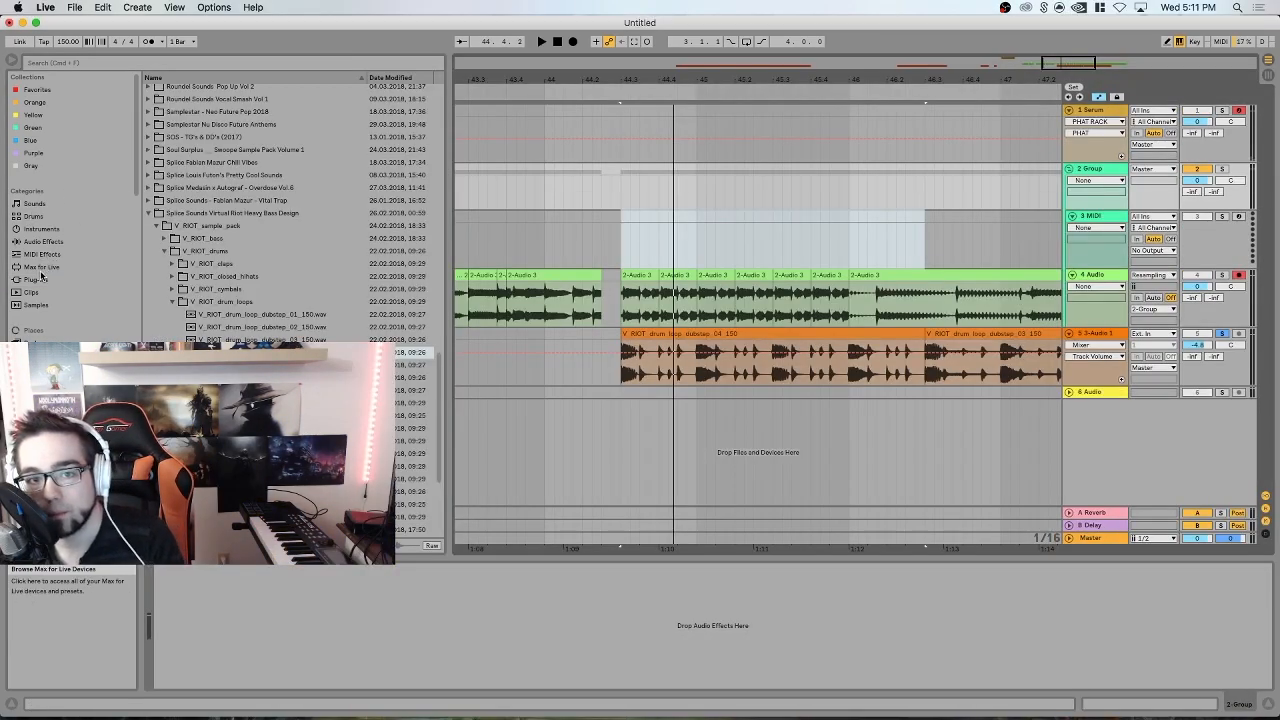
{"action": "left_click", "coordinate": [42, 279]}
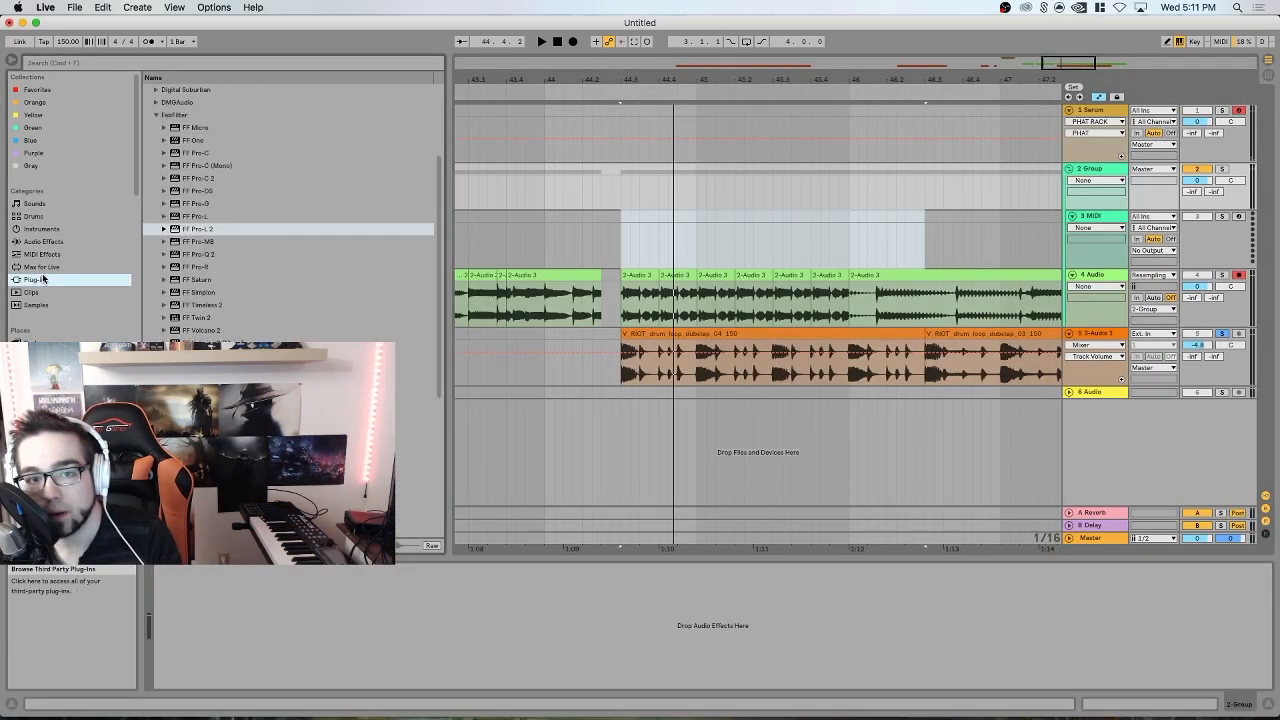
{"action": "scroll", "coordinate": [201, 290], "scroll_direction": "up", "scroll_amount": 3}
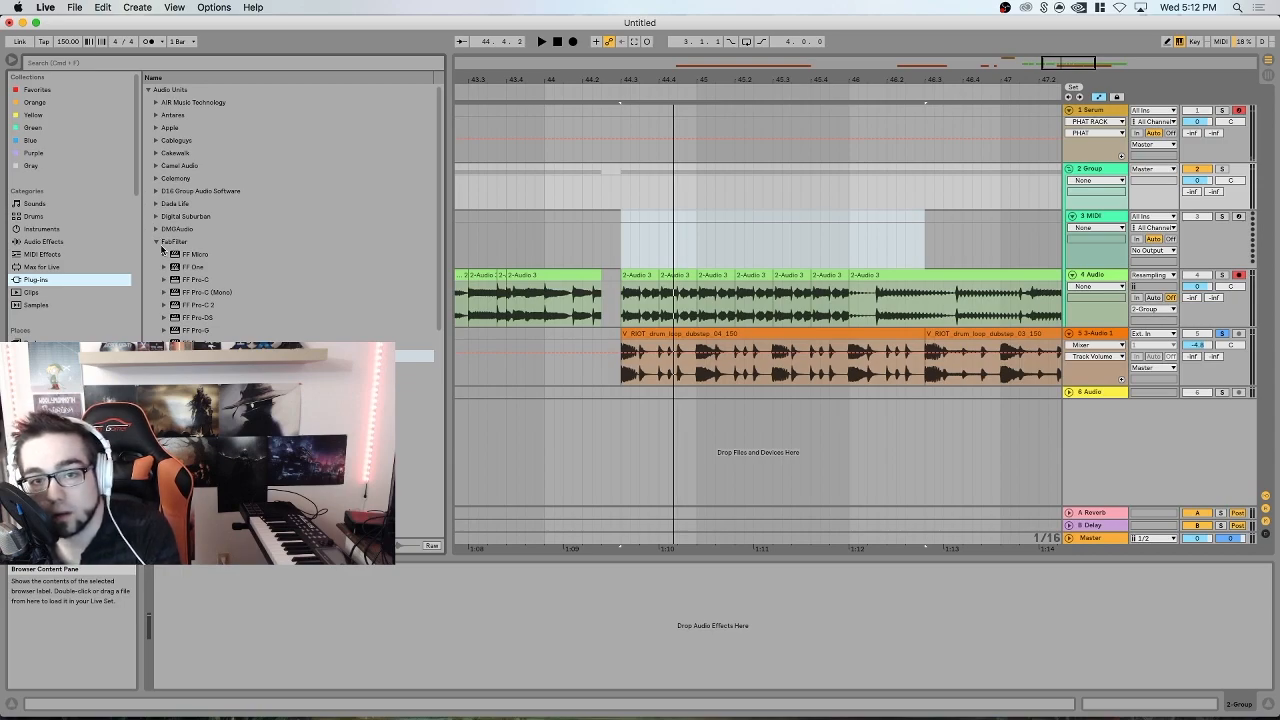
{"action": "left_click", "coordinate": [157, 242]}
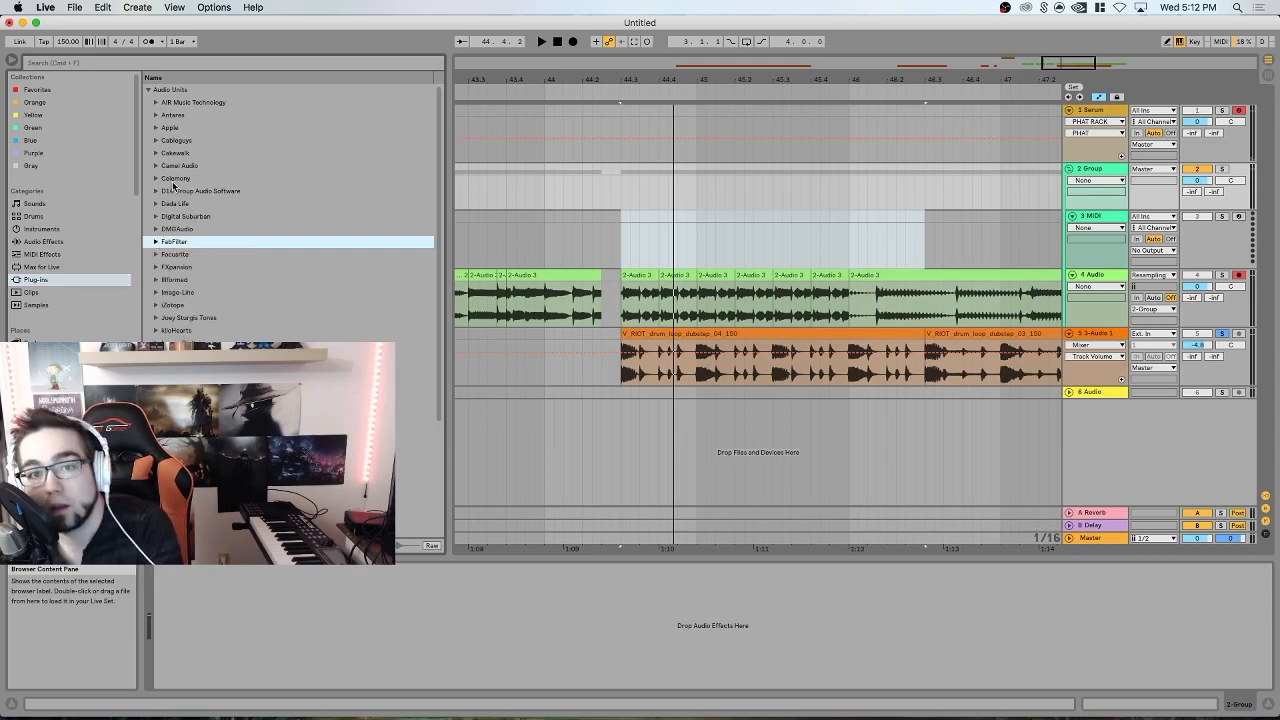
{"action": "left_click", "coordinate": [156, 141]}
{"action": "left_click_drag", "start_coordinate": [200, 217], "coordinate": [923, 189]}
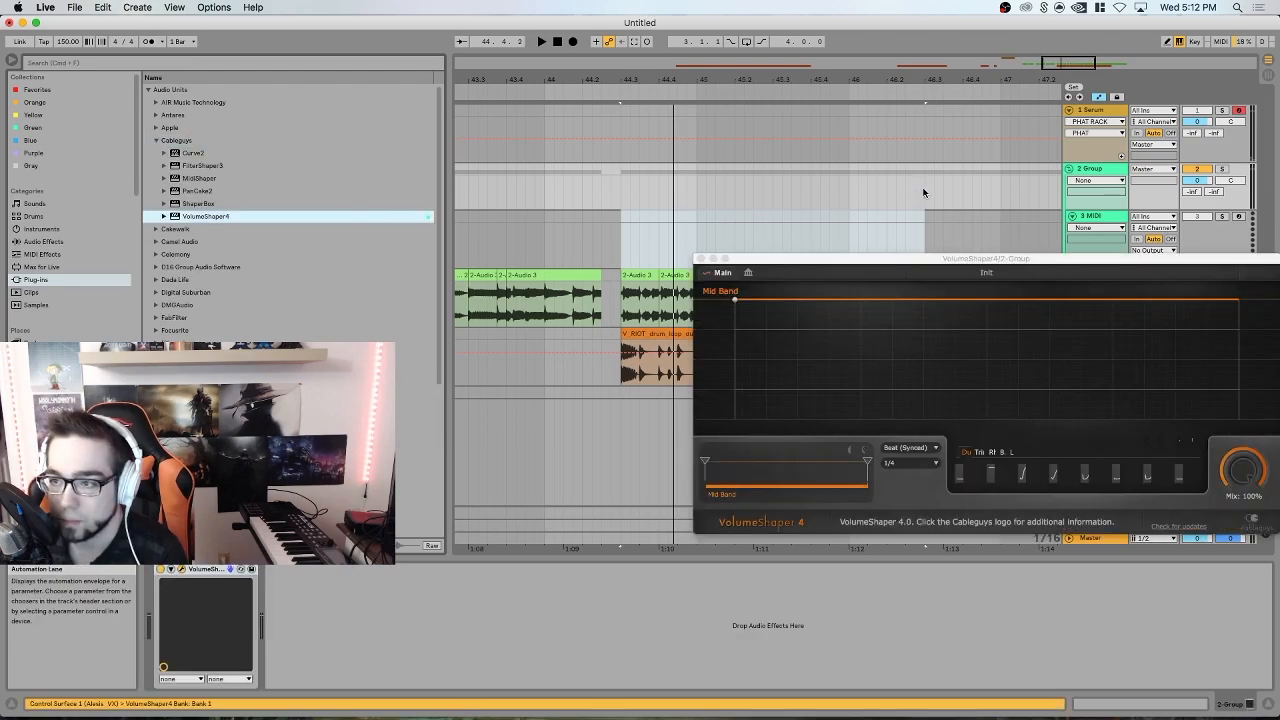
{"action": "left_click_drag", "start_coordinate": [811, 259], "coordinate": [804, 364]}
- Insert a MIDI clip from 44.3.1 to 45.1.1 on the group's MIDI track and draw a trigger note at its start
{"action": "left_click_drag", "start_coordinate": [625, 236], "coordinate": [695, 204]}
{"action": "right_click", "coordinate": [686, 218]}
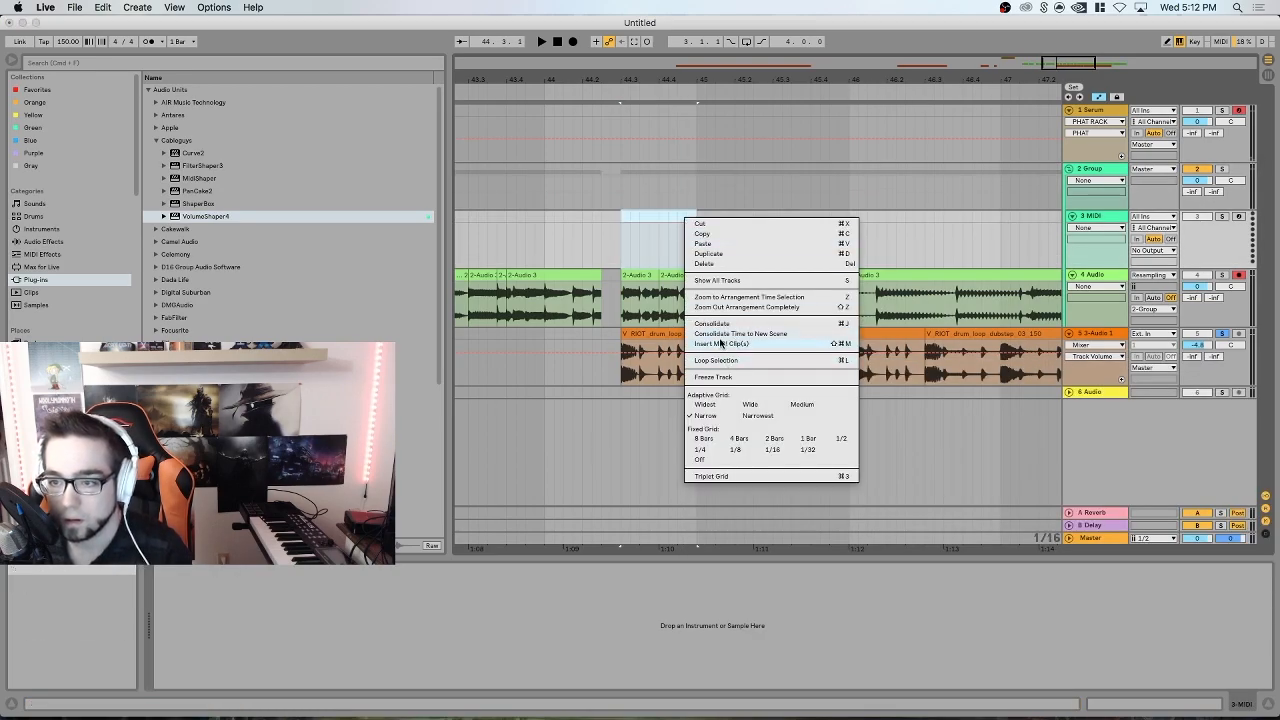
{"action": "left_click", "coordinate": [720, 343]}
{"action": "double_click", "coordinate": [338, 609]}
{"action": "mouse_move", "coordinate": [343, 609]}
{"action": "left_mouse_down"}
{"action": "mouse_move", "coordinate": [356, 609]}
{"action": "mouse_move", "coordinate": [339, 567]}
{"action": "left_mouse_up"}
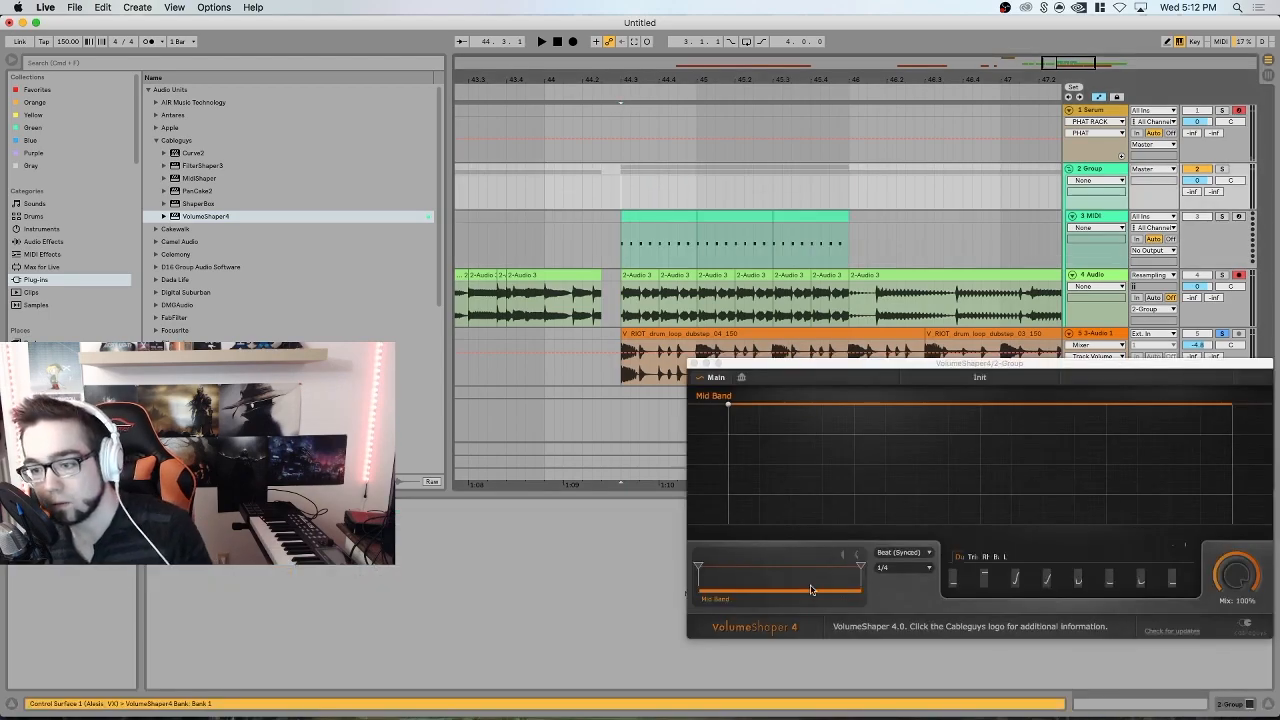
- Shape VolumeShaper's curve to start at zero and rise smoothly to full level around the first quarter of the cycle
{"action": "left_click_drag", "start_coordinate": [935, 405], "coordinate": [924, 441]}
{"action": "left_click", "coordinate": [975, 431]}
{"action": "left_click_drag", "start_coordinate": [977, 430], "coordinate": [996, 458]}
{"action": "left_click_drag", "start_coordinate": [728, 405], "coordinate": [728, 523]}
{"action": "left_click_drag", "start_coordinate": [920, 439], "coordinate": [852, 492]}
{"action": "mouse_move", "coordinate": [870, 405]}
{"action": "left_mouse_down"}
{"action": "mouse_move", "coordinate": [846, 405]}
{"action": "mouse_move", "coordinate": [883, 405]}
{"action": "left_mouse_up"}
- Set VolumeShaper to Beat (1-Shot), refine the curve to reach a flat full level just past the first quarter, and audition it
{"action": "left_click", "coordinate": [914, 553]}
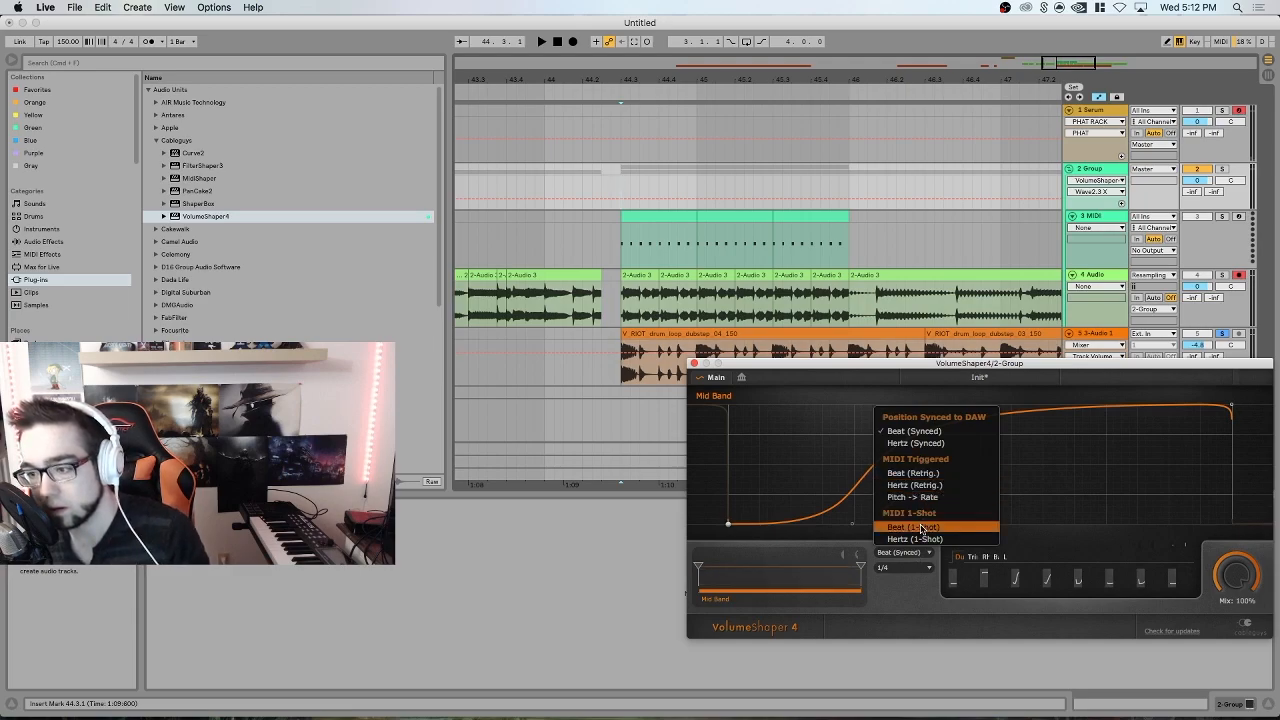
{"action": "left_click", "coordinate": [912, 527]}
{"action": "left_click_drag", "start_coordinate": [884, 405], "coordinate": [864, 405]}
{"action": "left_click_drag", "start_coordinate": [852, 524], "coordinate": [858, 524]}
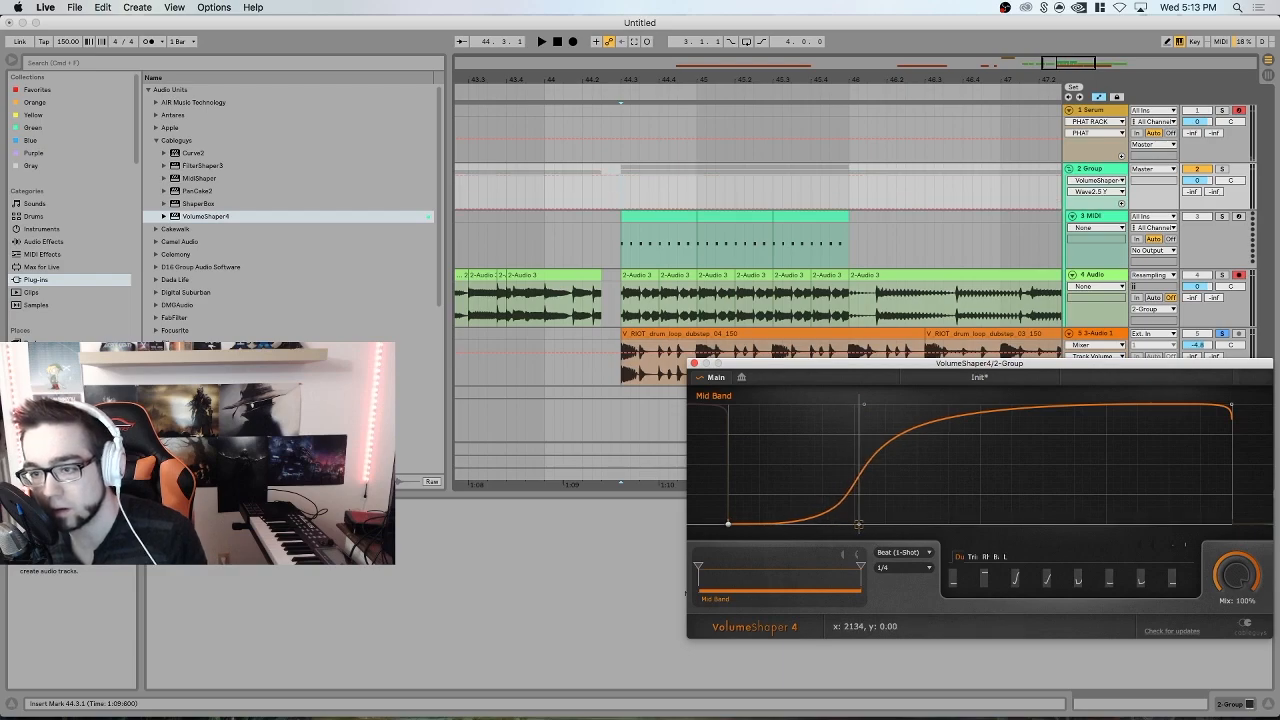
{"action": "left_click", "coordinate": [871, 403]}
{"action": "mouse_move", "coordinate": [860, 527]}
{"action": "left_mouse_down"}
{"action": "mouse_move", "coordinate": [795, 530]}
{"action": "mouse_move", "coordinate": [864, 534]}
{"action": "mouse_move", "coordinate": [755, 568]}
{"action": "mouse_move", "coordinate": [862, 568]}
{"action": "left_mouse_up"}
{"action": "mouse_move", "coordinate": [703, 567]}
{"action": "left_mouse_down"}
{"action": "mouse_move", "coordinate": [790, 567]}
{"action": "mouse_move", "coordinate": [700, 567]}
{"action": "left_mouse_up"}
{"action": "key", "text": "space"}
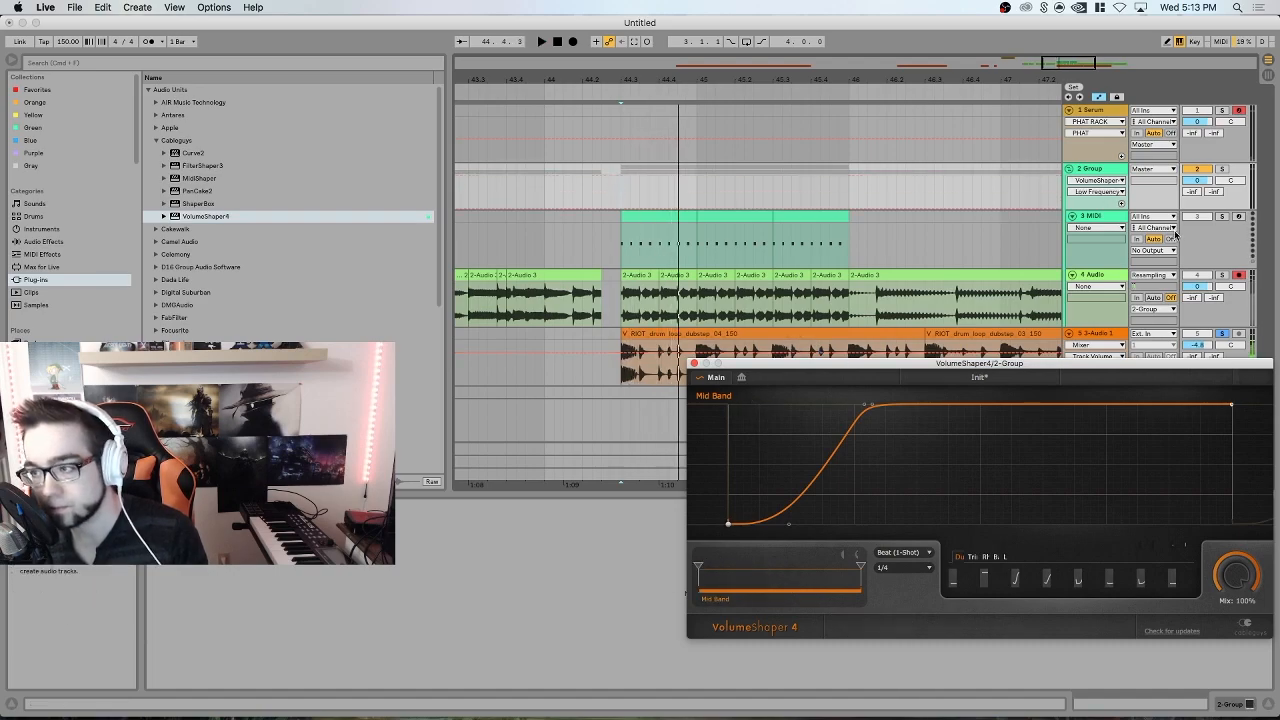
{"action": "key", "text": "space"}
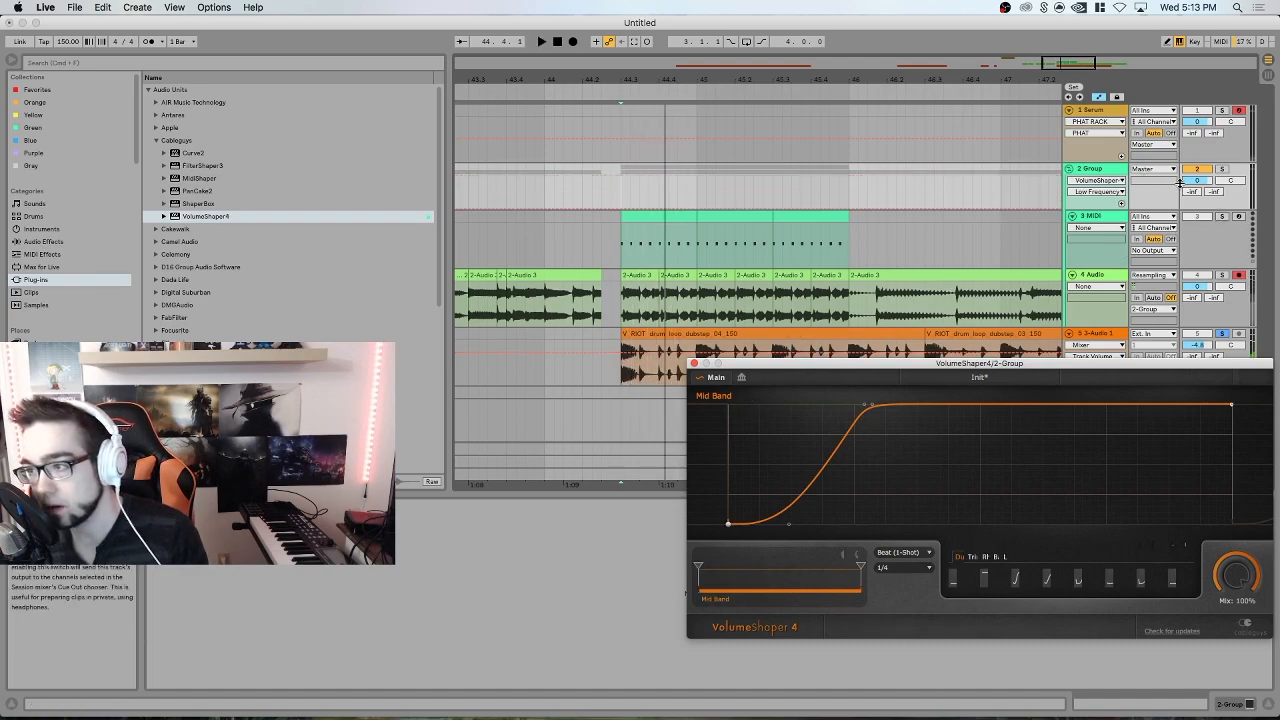
- Route the MIDI track's output to 2-Group with VolumeShaper as the receiving device
{"action": "left_click", "coordinate": [1156, 251]}
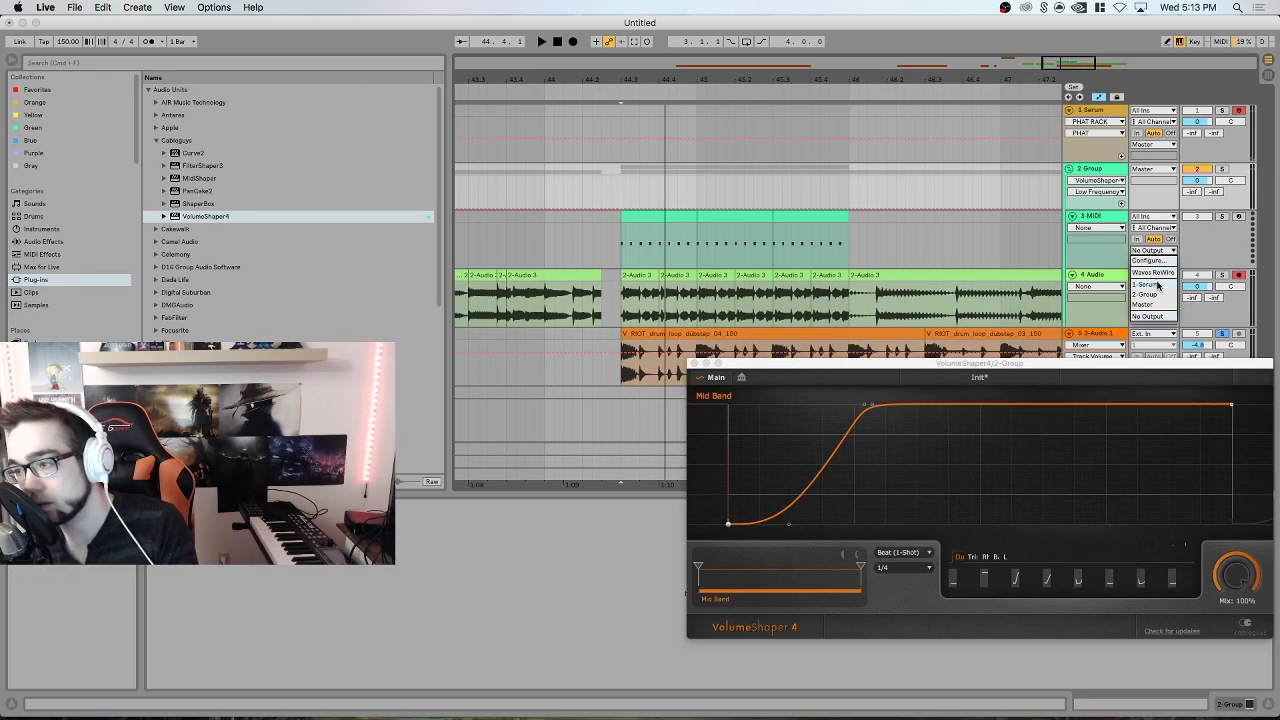
{"action": "left_click", "coordinate": [1151, 294]}
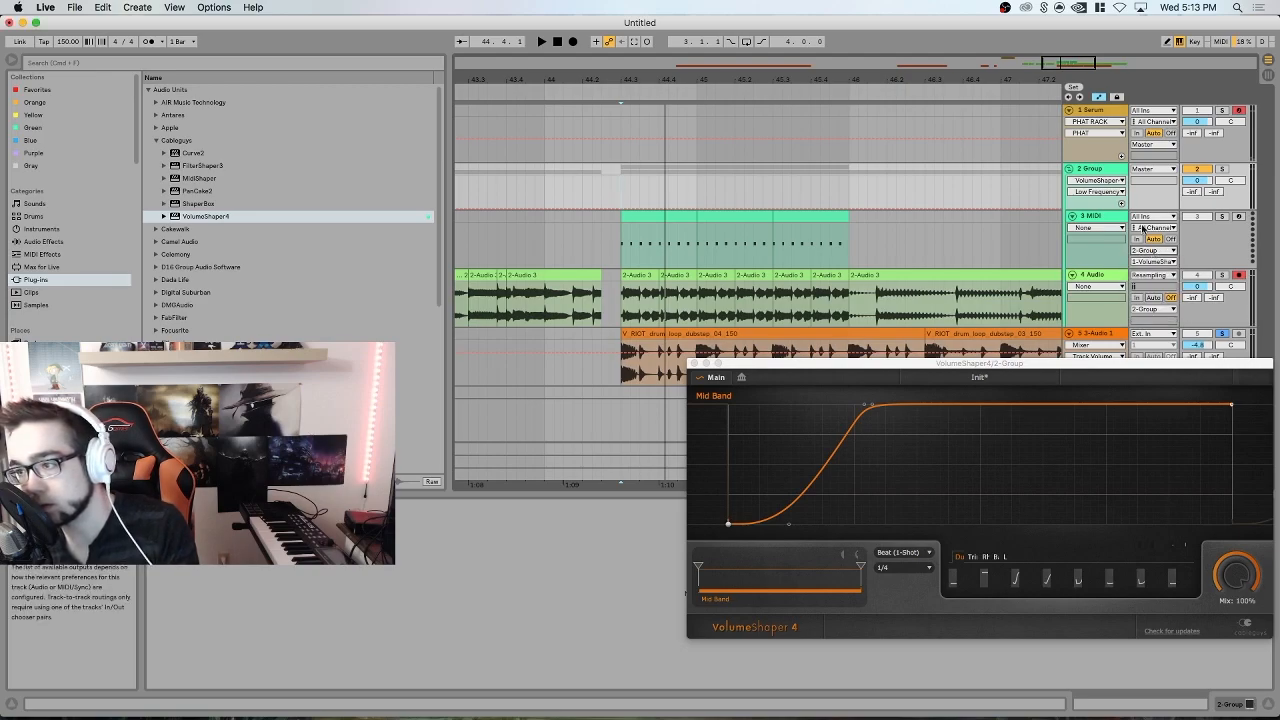
{"action": "left_click", "coordinate": [1155, 263]}
{"action": "left_click", "coordinate": [1138, 266]}
- Delete every note except the first from the MIDI trigger clip starting at 44.3.1
{"action": "left_click", "coordinate": [645, 224]}
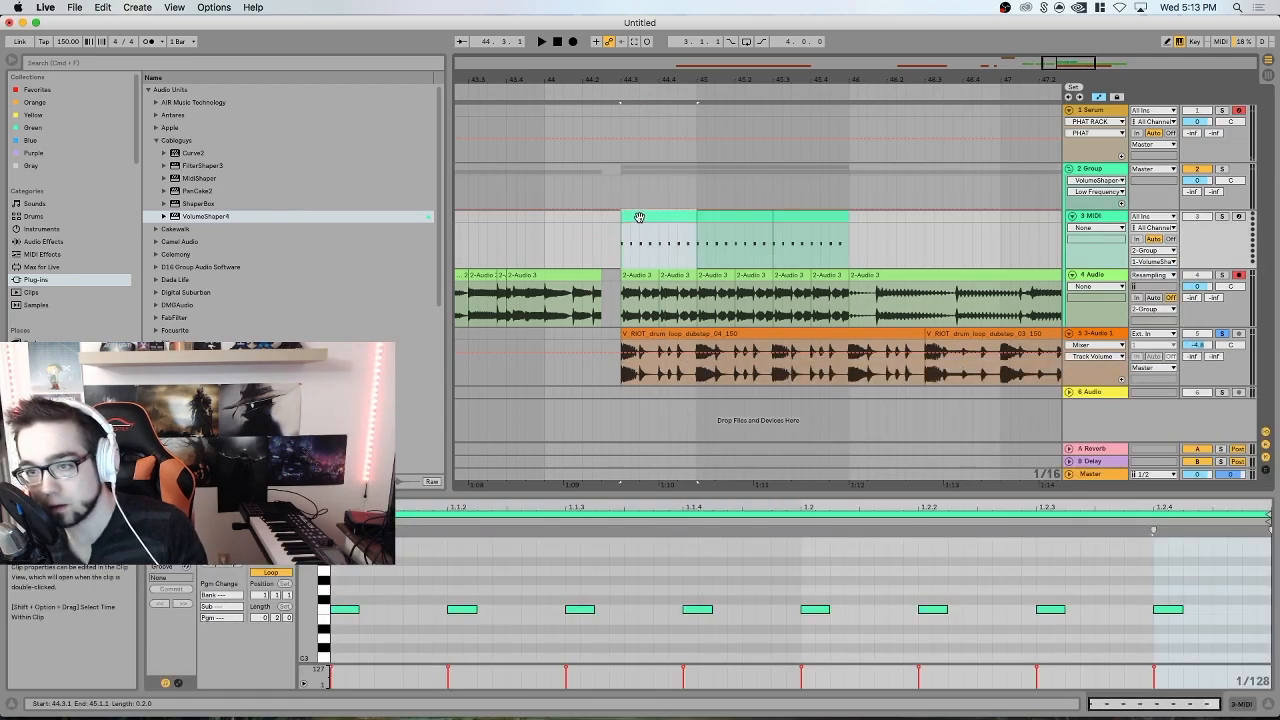
{"action": "left_click", "coordinate": [628, 203]}
{"action": "left_click_drag", "start_coordinate": [643, 80], "coordinate": [648, 90]}
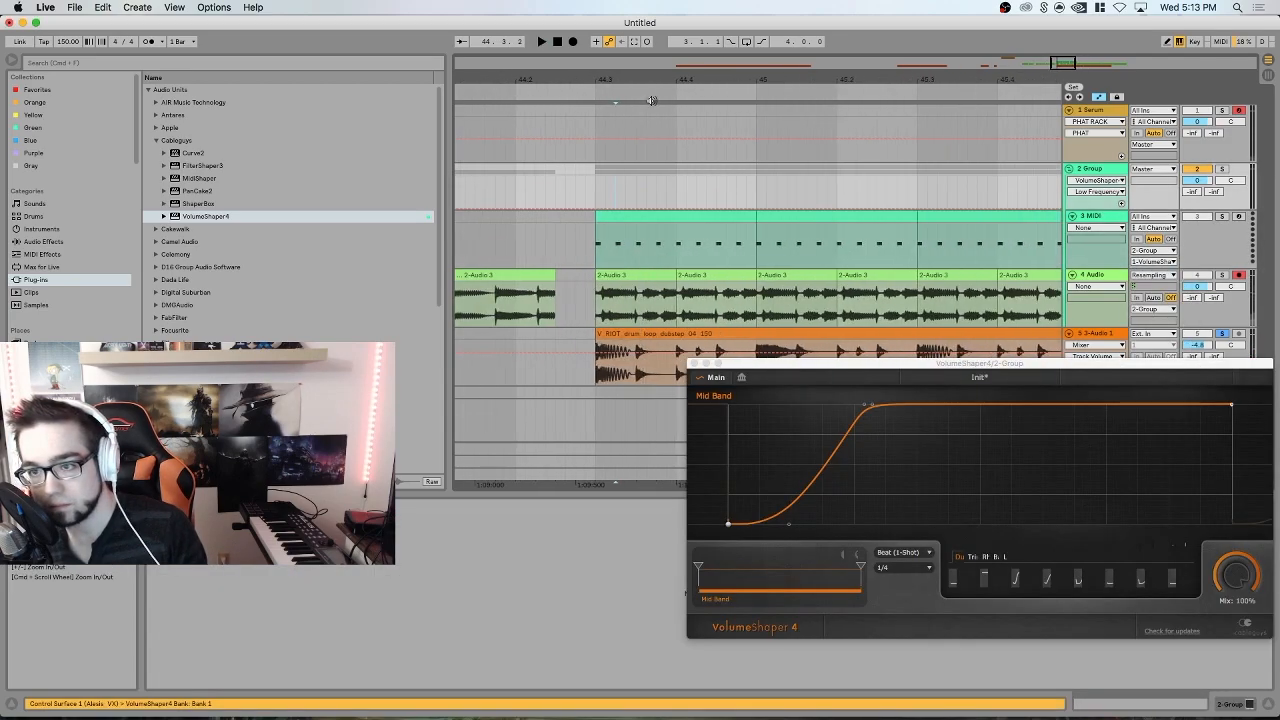
{"action": "left_click", "coordinate": [648, 228]}
{"action": "left_click_drag", "start_coordinate": [418, 644], "coordinate": [482, 598]}
{"action": "key", "text": "Delete"}
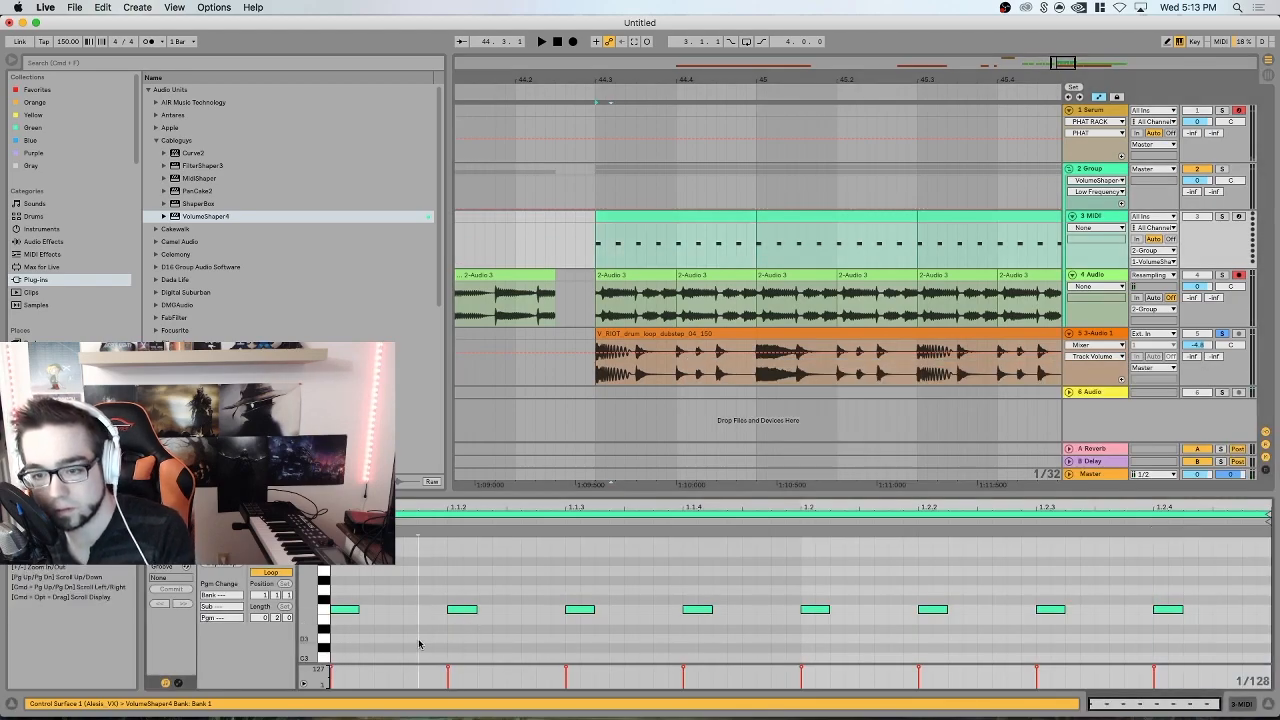
{"action": "left_click_drag", "start_coordinate": [651, 633], "coordinate": [719, 545]}
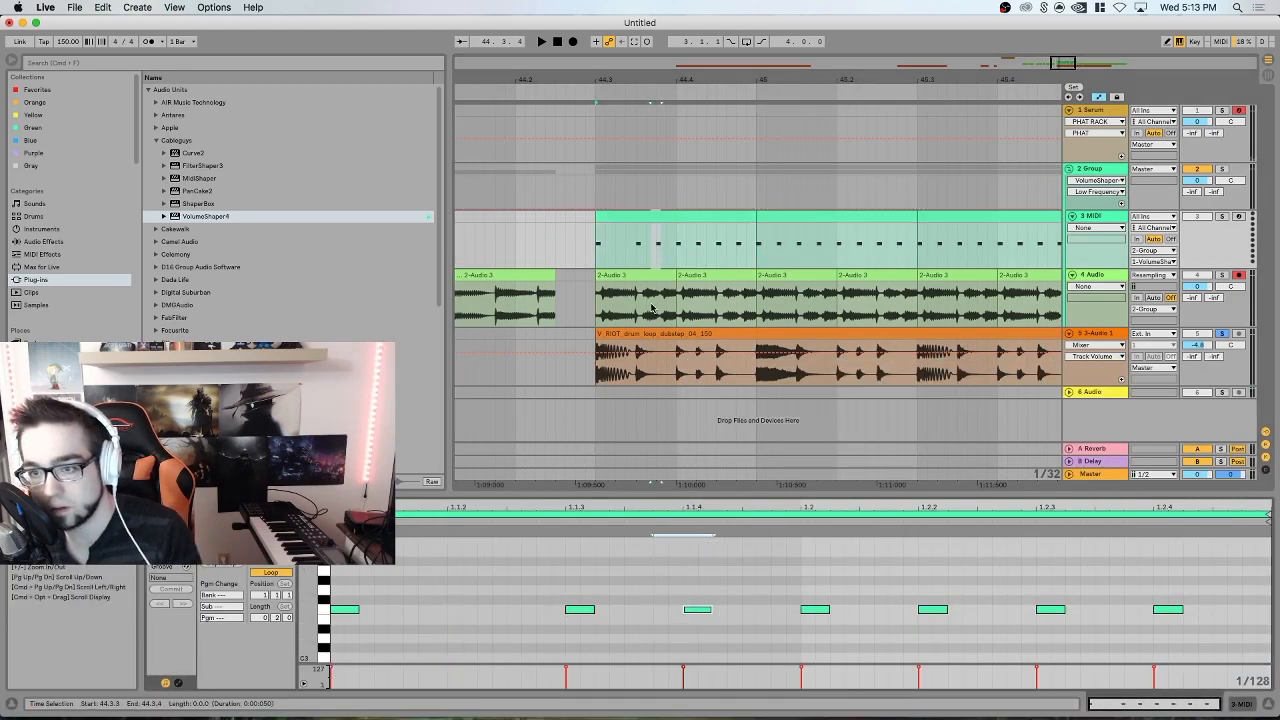
{"action": "left_click", "coordinate": [608, 273]}
{"action": "left_click", "coordinate": [658, 217]}
{"action": "left_click", "coordinate": [658, 217]}
{"action": "left_click_drag", "start_coordinate": [523, 626], "coordinate": [578, 604]}
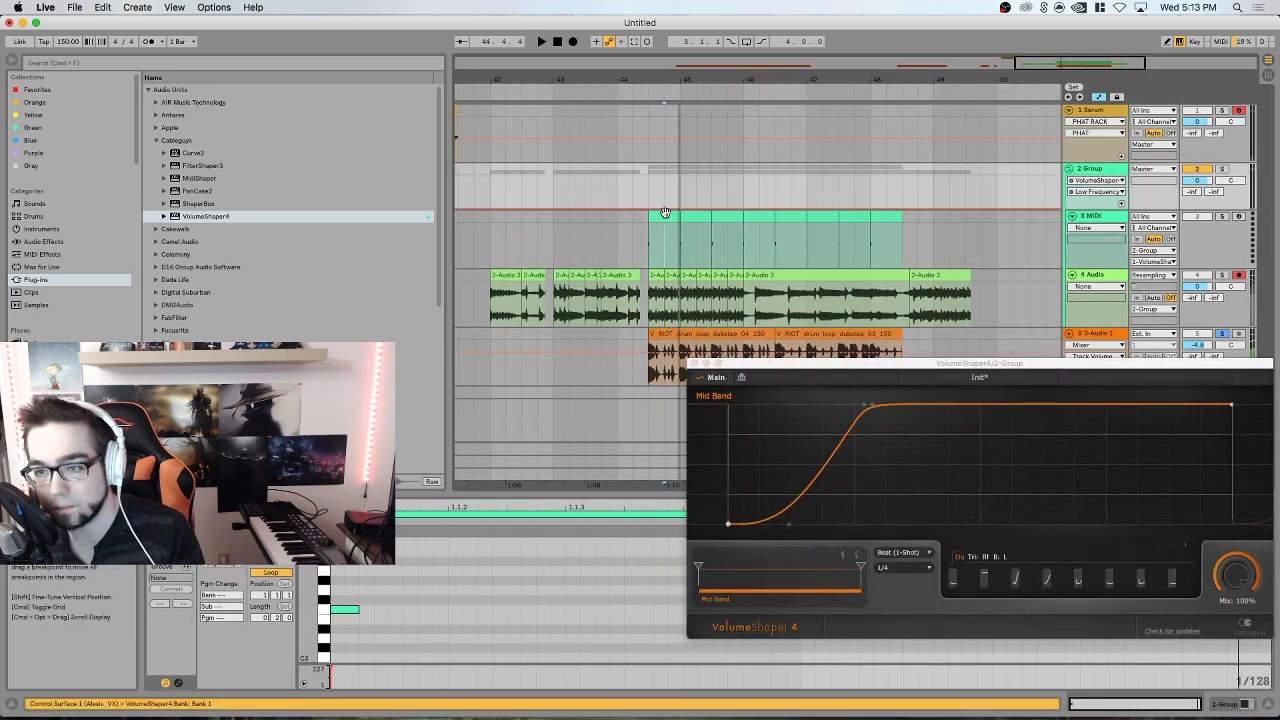
- Play the passage from 44.3.1 to check the MIDI-triggered volume ducking against the drum loop
{"action": "left_click", "coordinate": [664, 214]}
{"action": "key", "text": "space"}
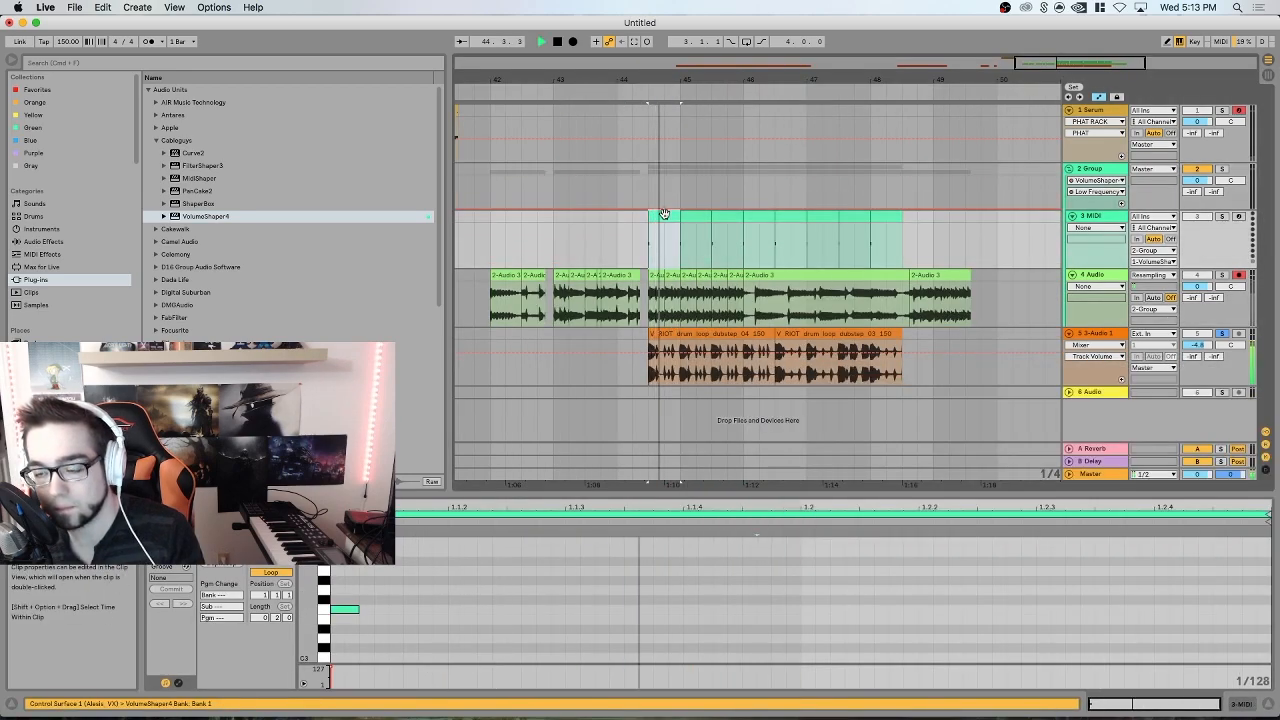
{"action": "left_click", "coordinate": [646, 189]}
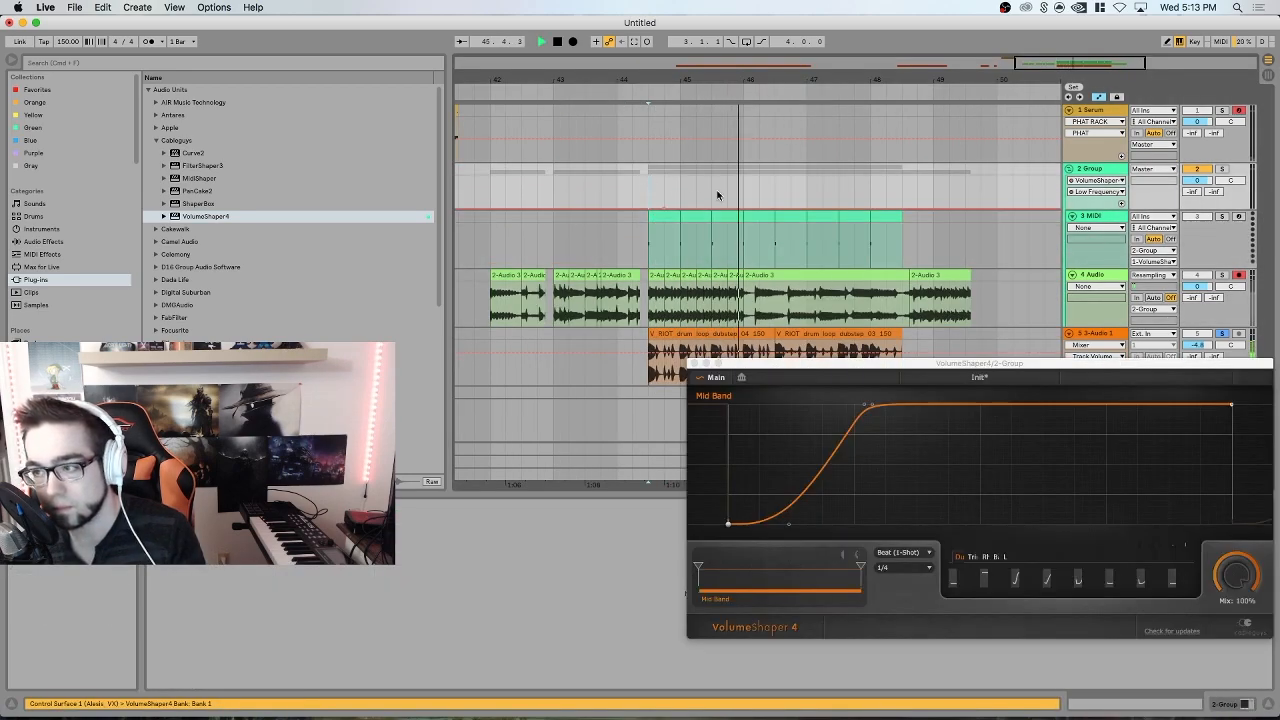
{"action": "key", "text": "space"}
{"action": "key", "text": "space"}
{"action": "key", "text": "space"}
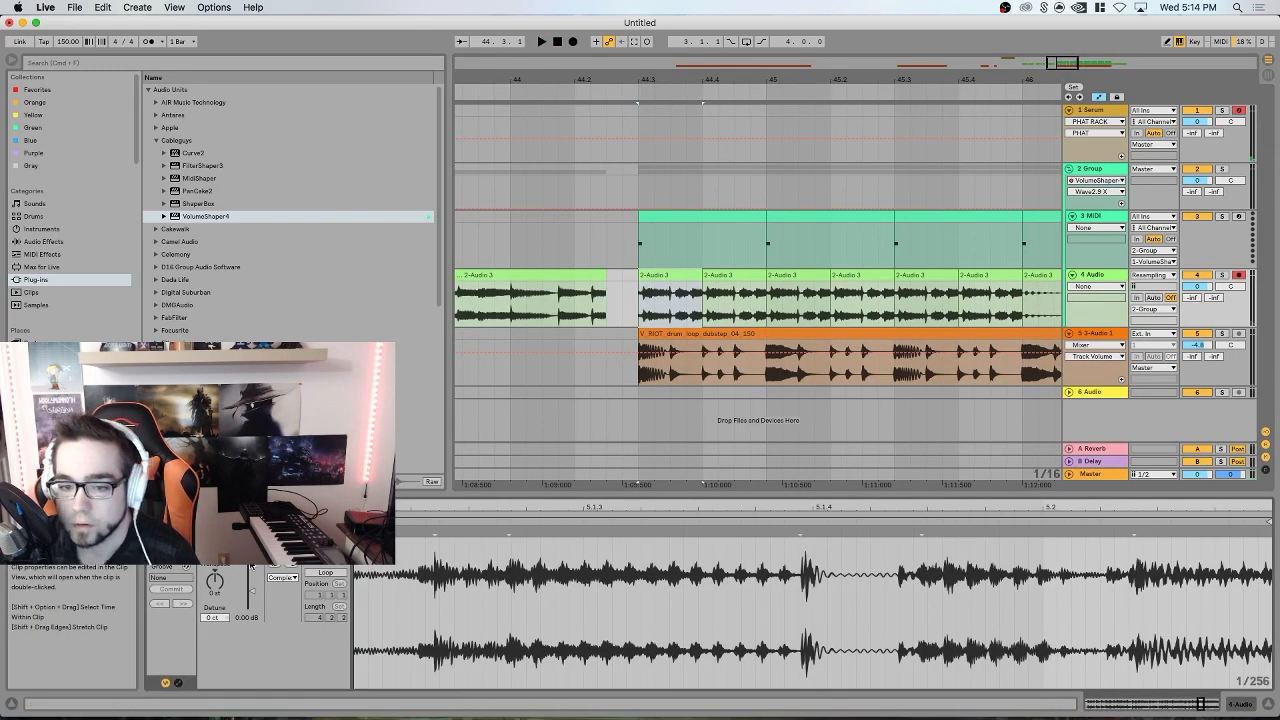
- Play the looped passage from 44.3.1 to 46.1.1 to check the audio slices against the drum loop
{"action": "left_click", "coordinate": [284, 565]}
{"action": "key", "text": "space"}
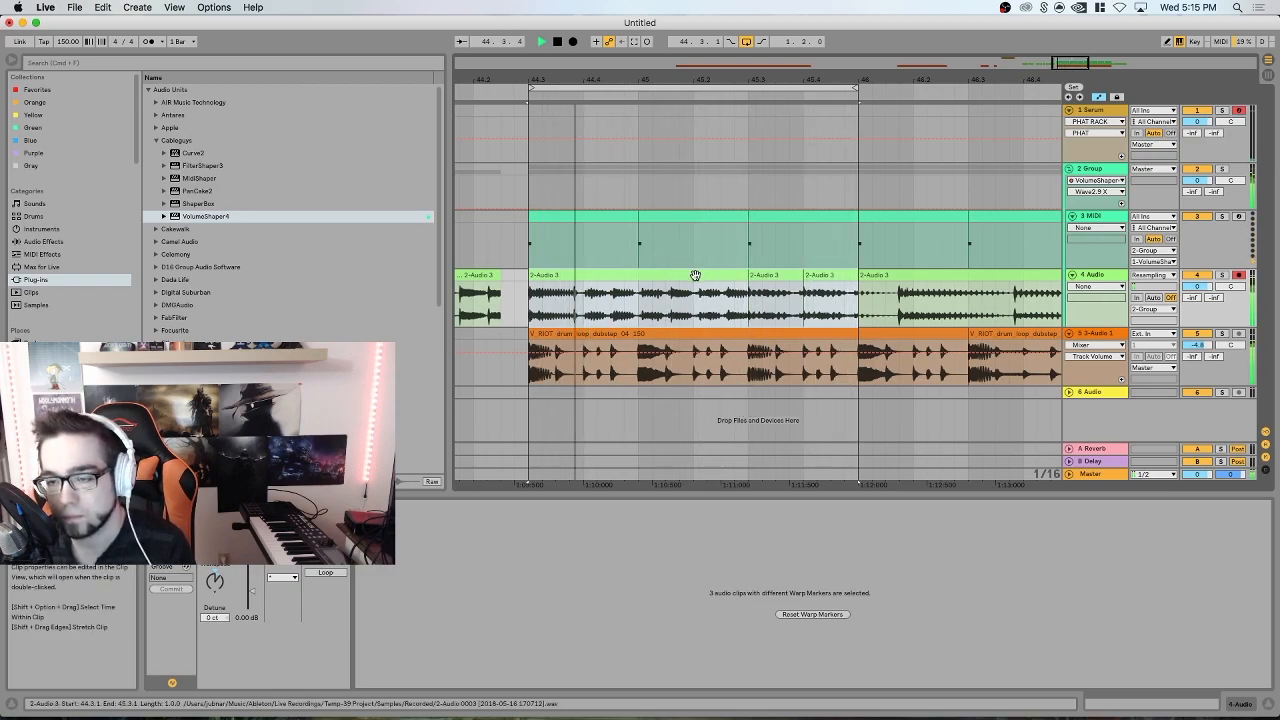
{"action": "left_click_drag", "start_coordinate": [793, 80], "coordinate": [729, 48]}
{"action": "key", "text": "space"}
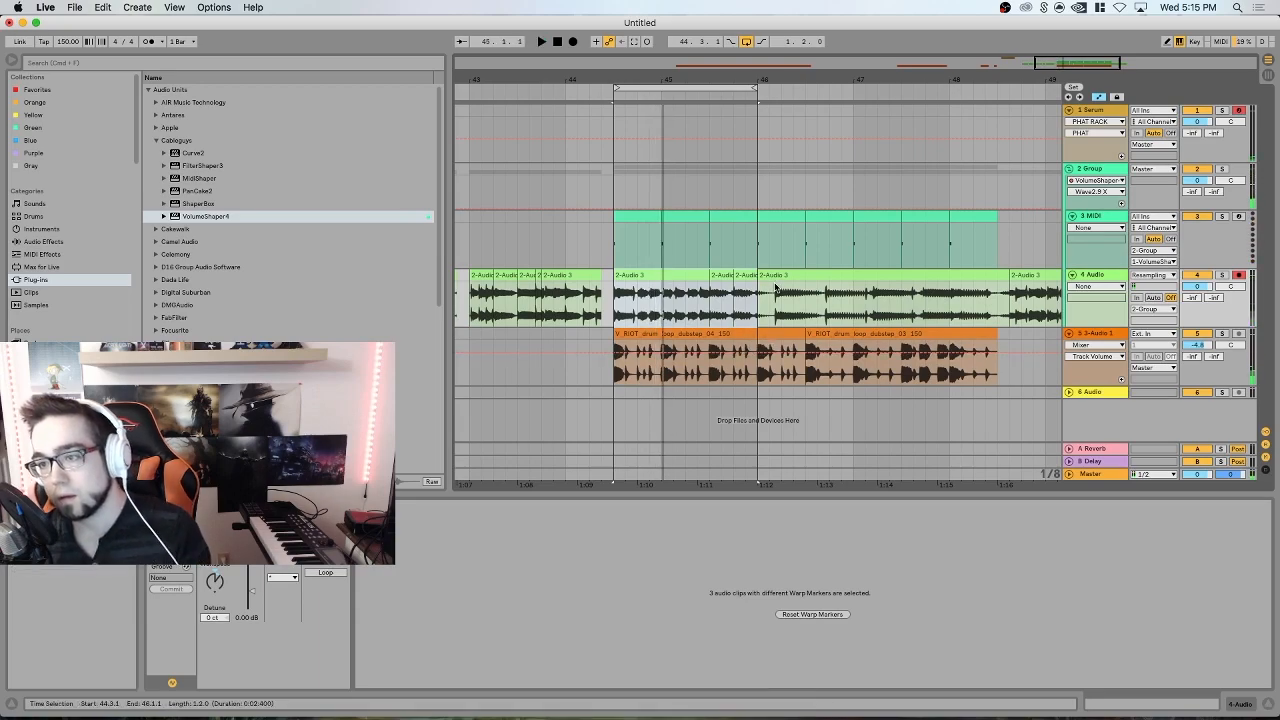
- Trim the quiet opening off the long audio clip at 46.1.1 and shift the clip back so it starts at 46.1.1
{"action": "left_click", "coordinate": [773, 289]}
{"action": "left_click_drag", "start_coordinate": [763, 276], "coordinate": [774, 274]}
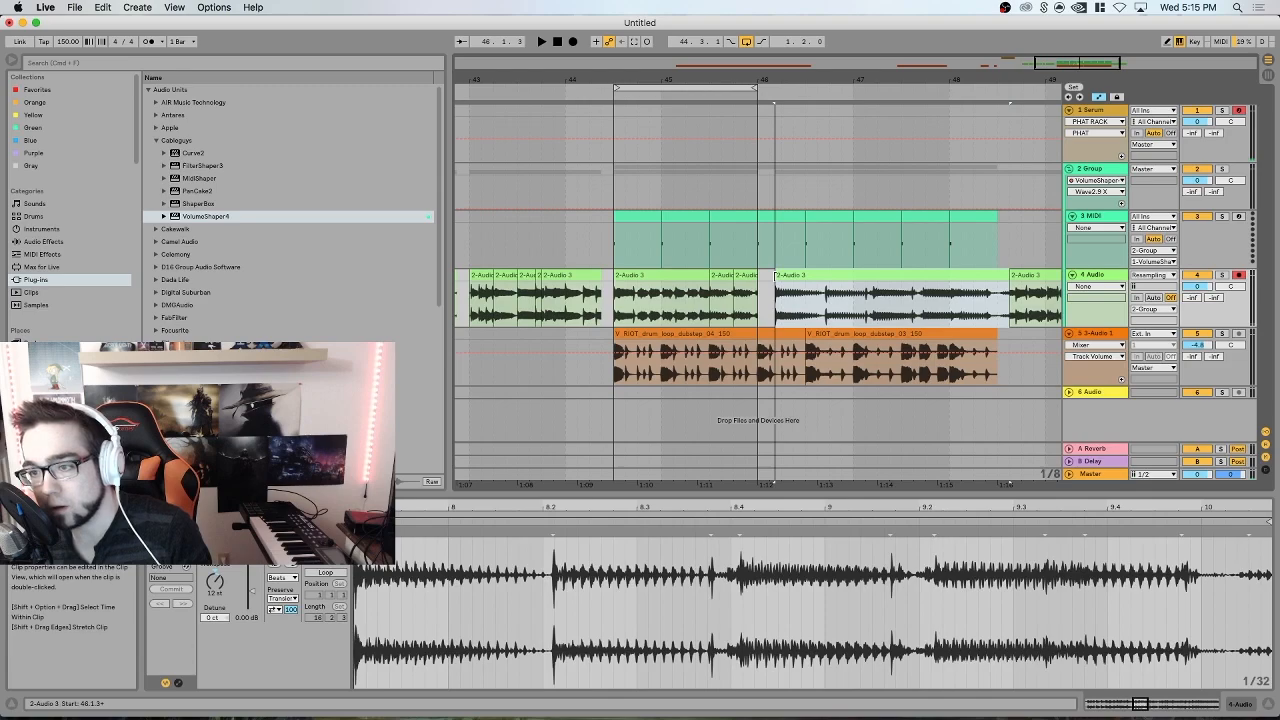
{"action": "key", "text": "super+z"}
{"action": "left_click_drag", "start_coordinate": [780, 288], "coordinate": [775, 288]}
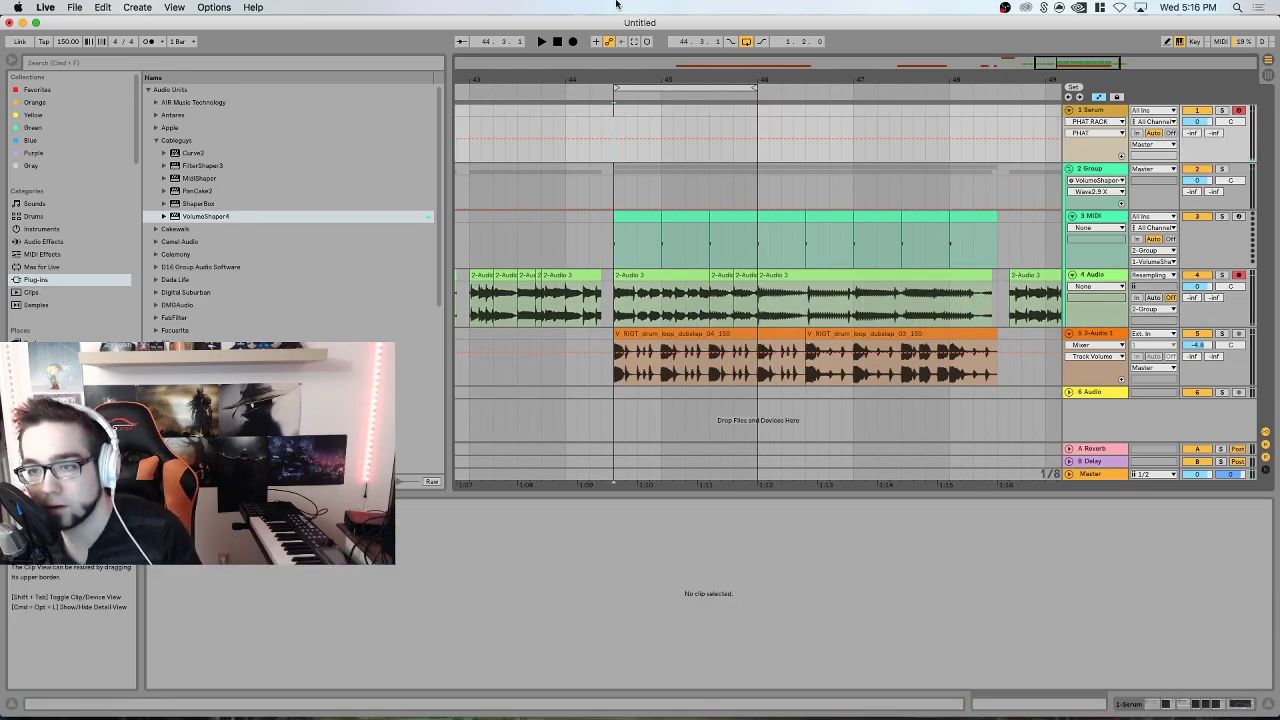
- Select the 4 Audio clip at 44.3.1 and play the arrangement from there
{"action": "left_click", "coordinate": [625, 277]}
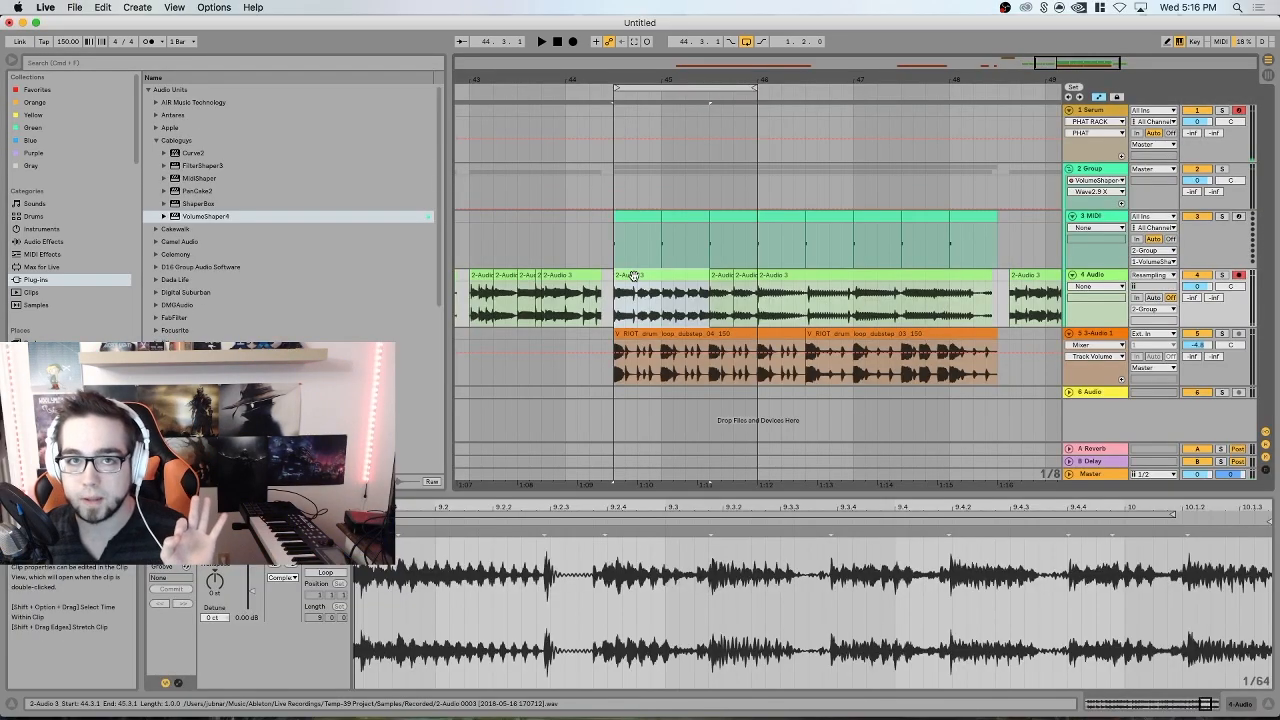
{"action": "key", "text": "space"}
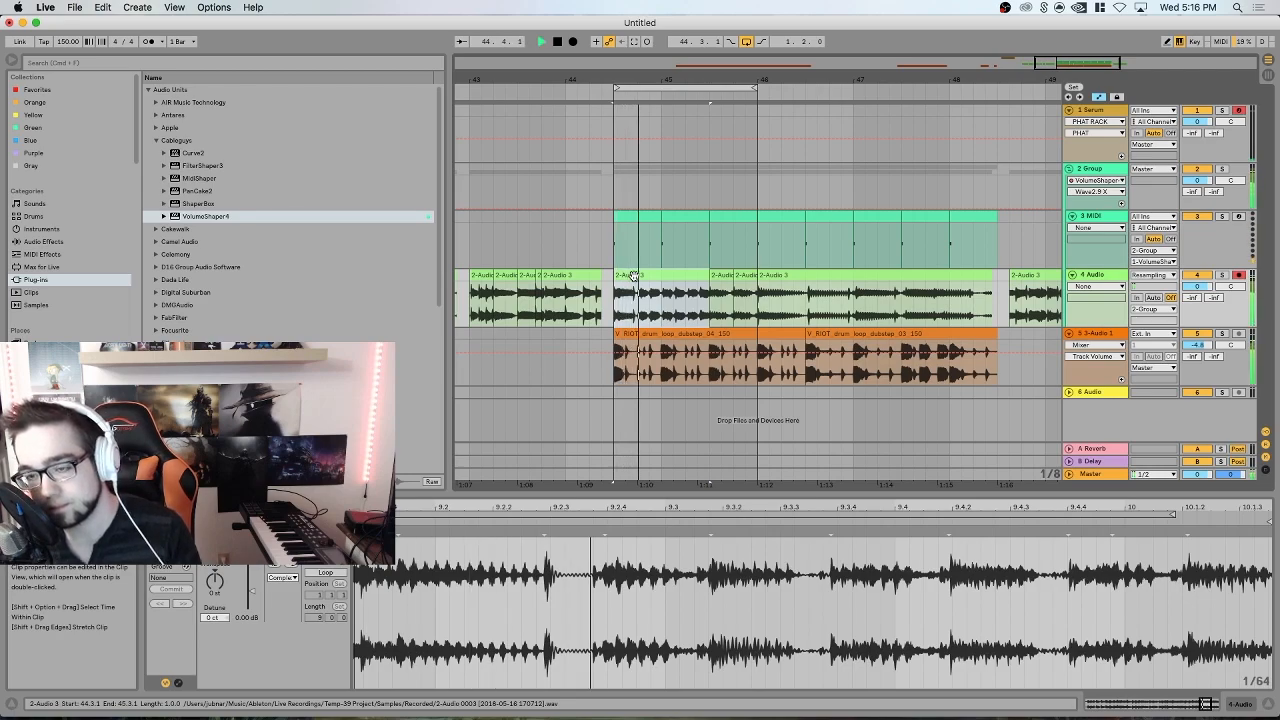